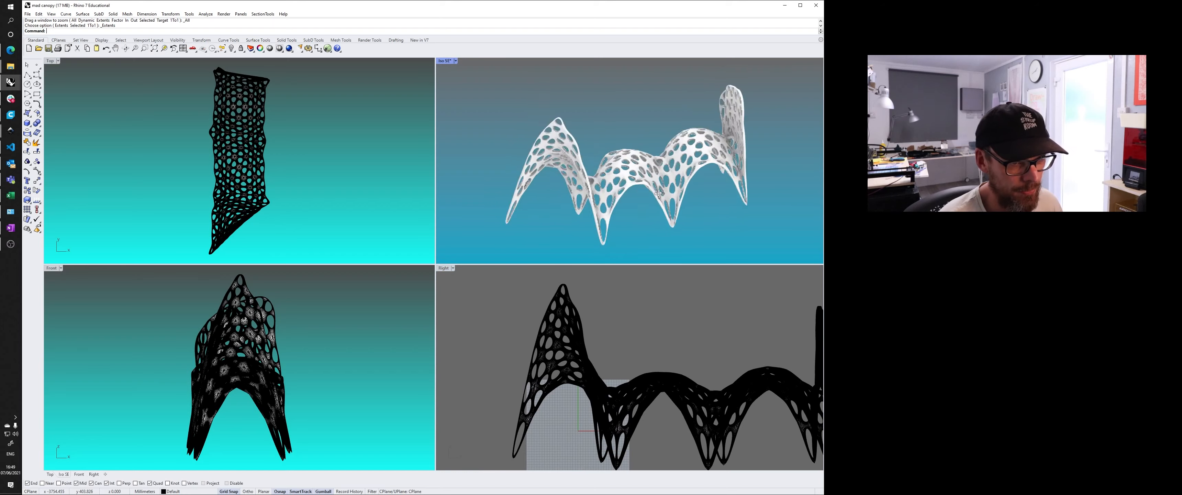
Examine the canopy mesh's shape and foot points from several angles in the perspective and Right views.
left_click(682, 200)
left_click(699, 207)
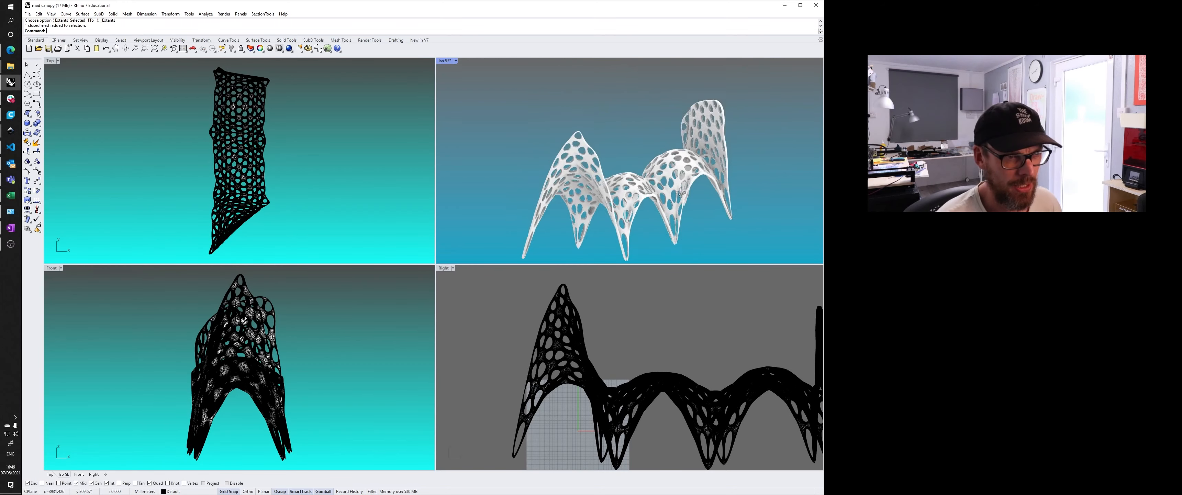
left_click(684, 209)
left_click(727, 237)
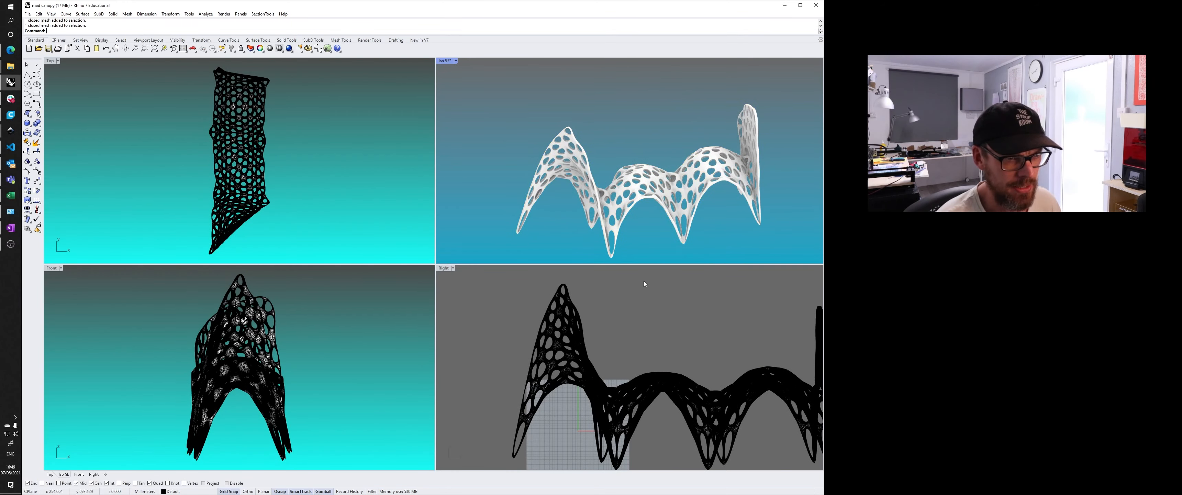
right_click_drag(657, 302, 639, 290)
scroll(654, 209, "down", 4)
mouse_move(655, 211)
right_mouse_down("shift")
mouse_move(658, 194)
mouse_move(668, 202)
mouse_move(654, 217)
right_mouse_up("shift")
left_click(656, 174)
left_click(646, 148)
left_click(649, 169)
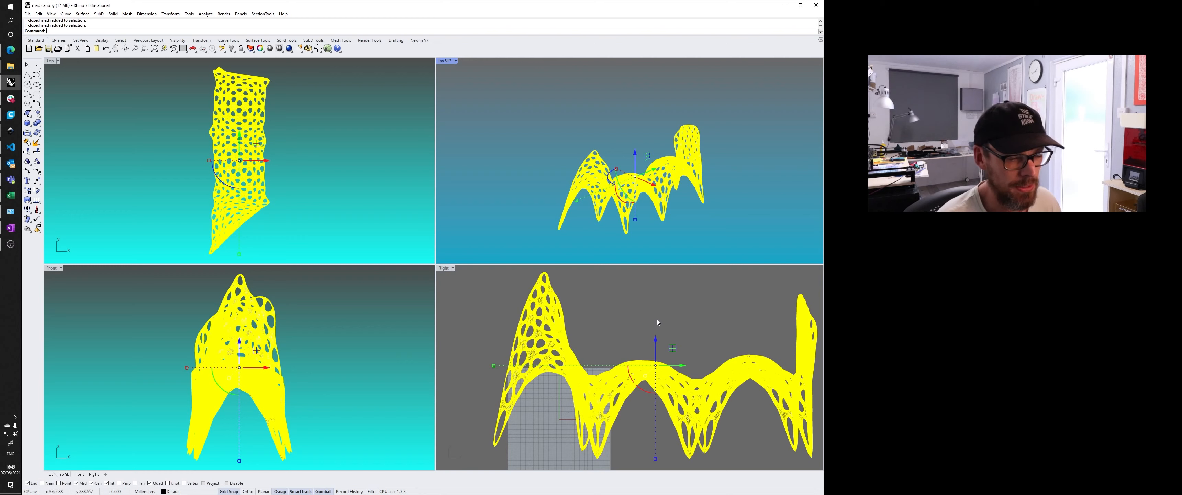
scroll(674, 334, "down", 3)
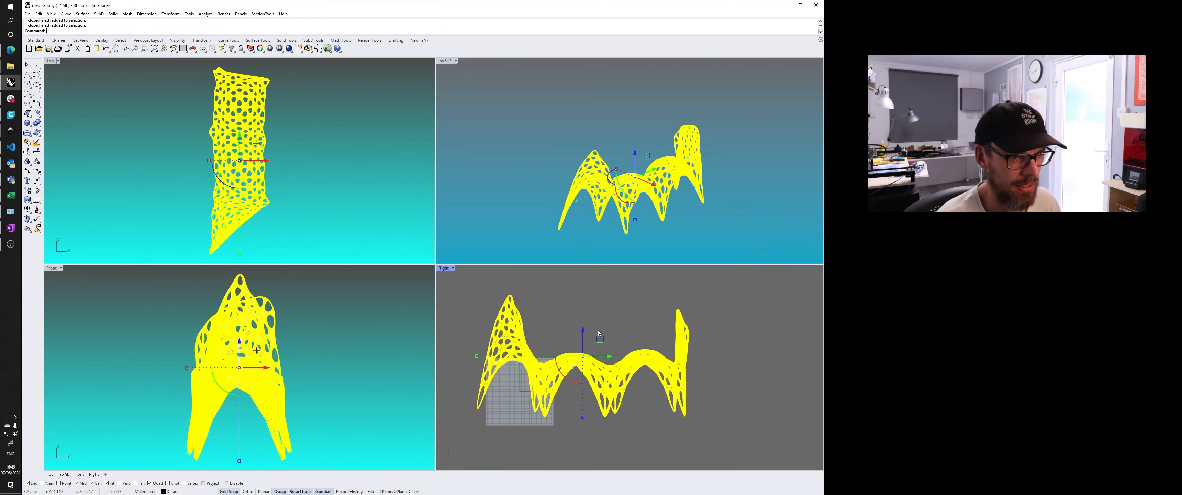
left_click(641, 382)
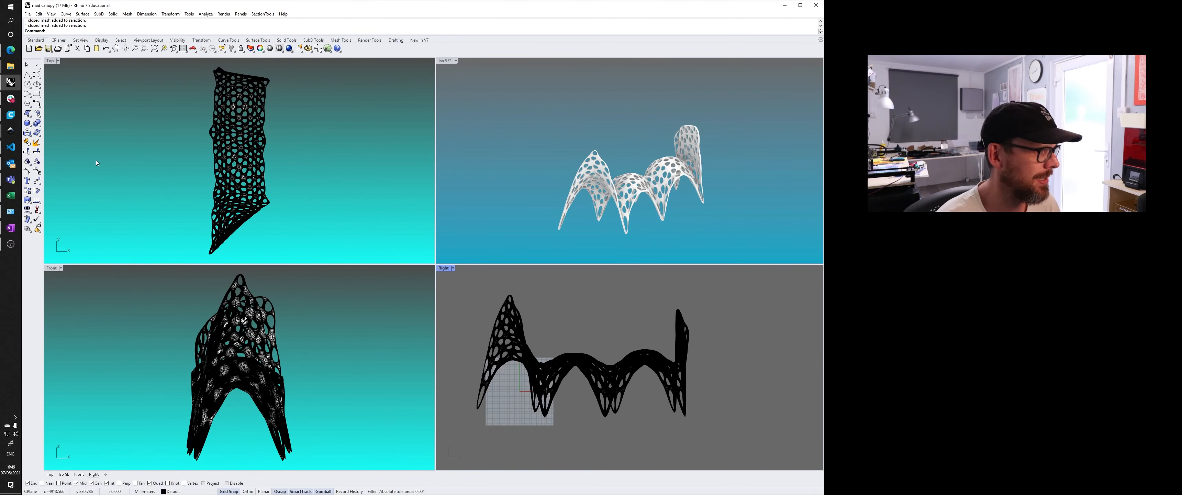
right_click_drag(564, 216, 590, 157, "shift")
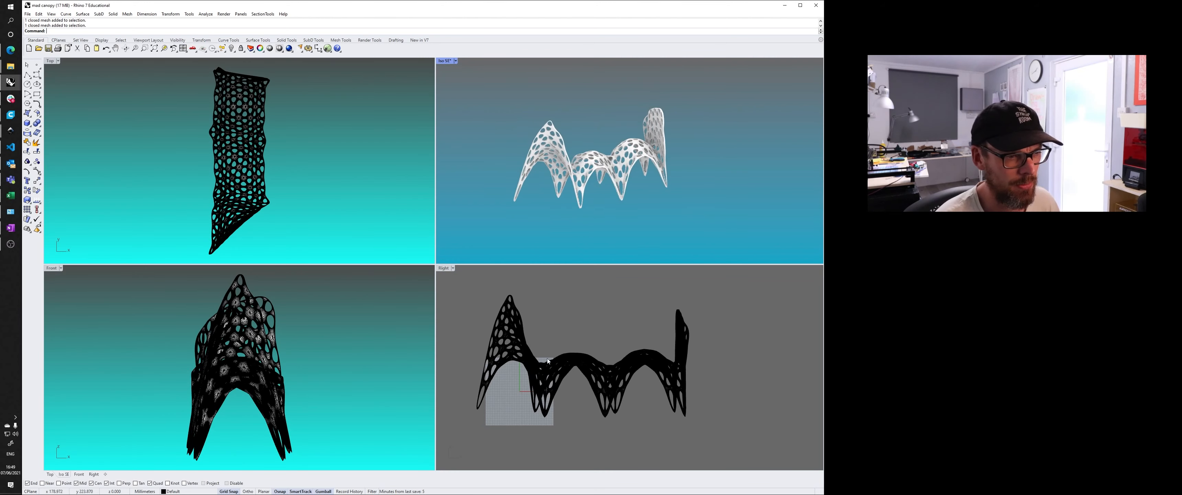
right_click_drag(538, 370, 573, 359)
scroll(572, 361, "up", 3)
scroll(502, 388, "down", 3)
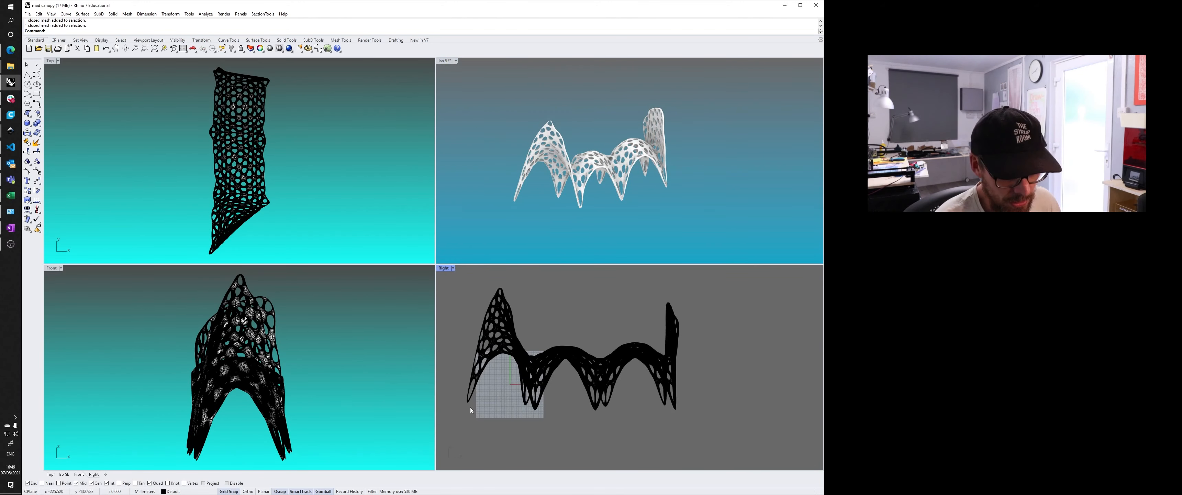
right_click_drag(468, 407, 522, 372)
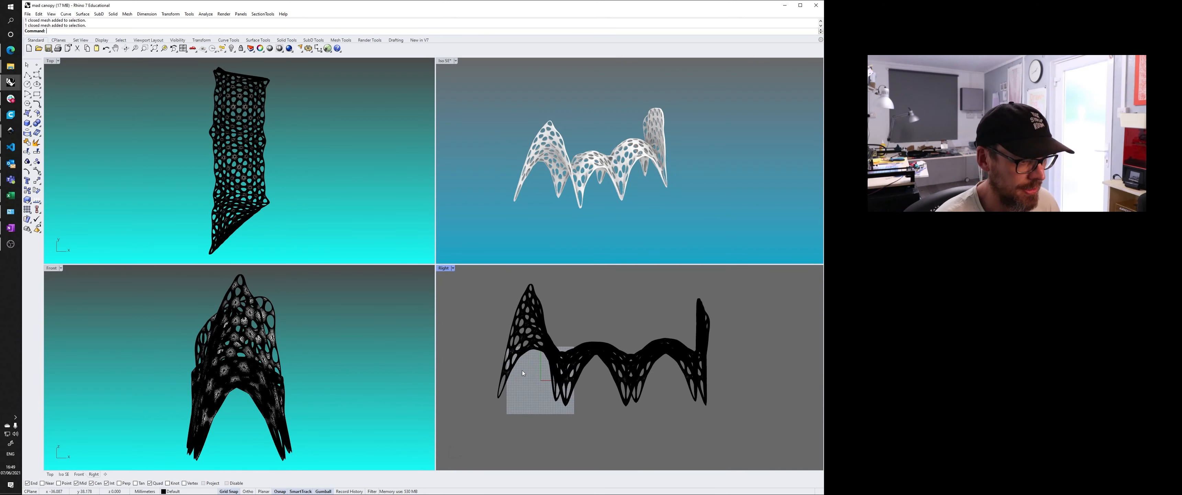
Begin scaling the canopy mesh in the enlarged Right view, with the base point at the foot tip of its tall end.
left_click(28, 200)
left_click(527, 182)
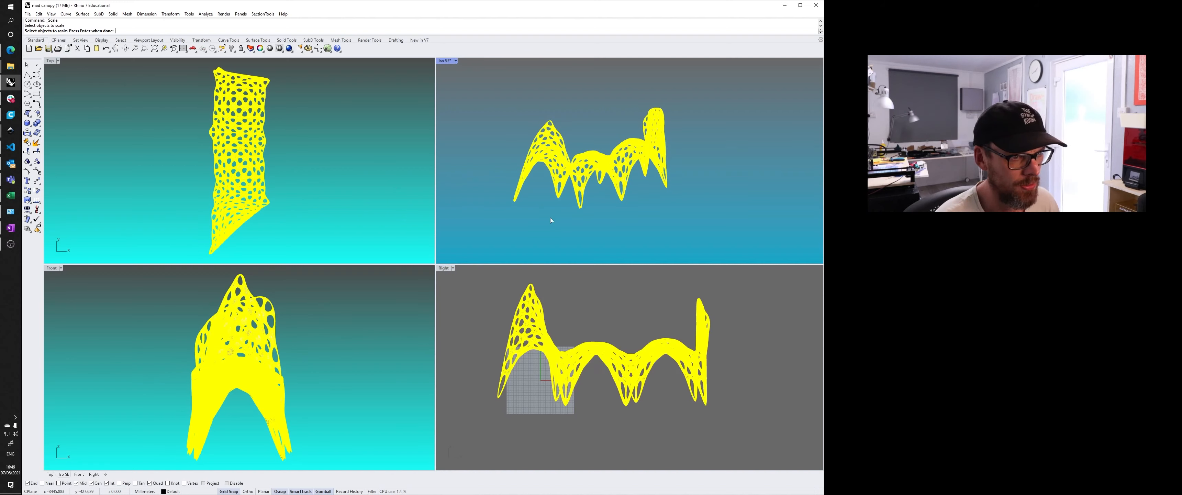
key("Return")
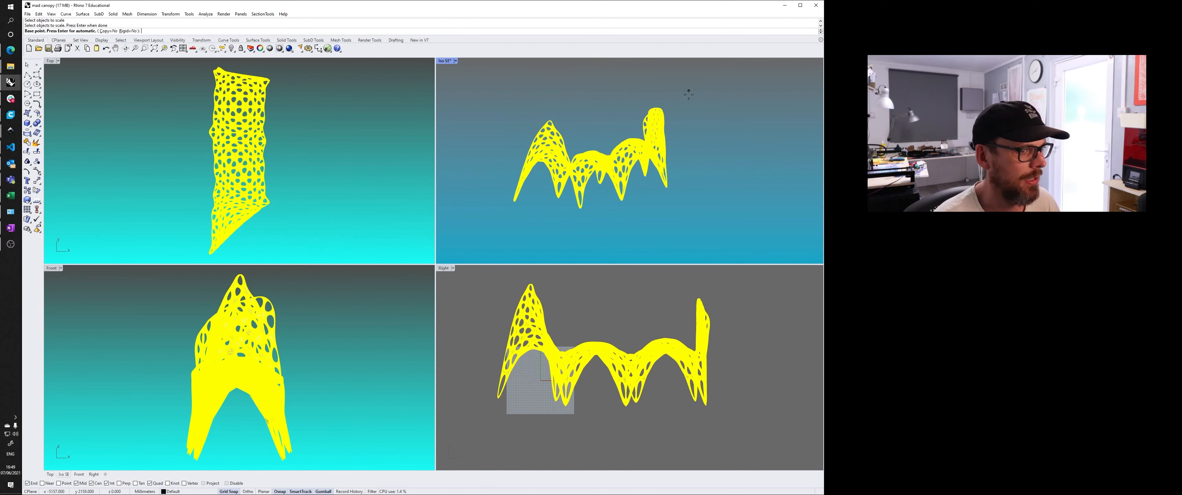
left_click(443, 268)
double_click(443, 267)
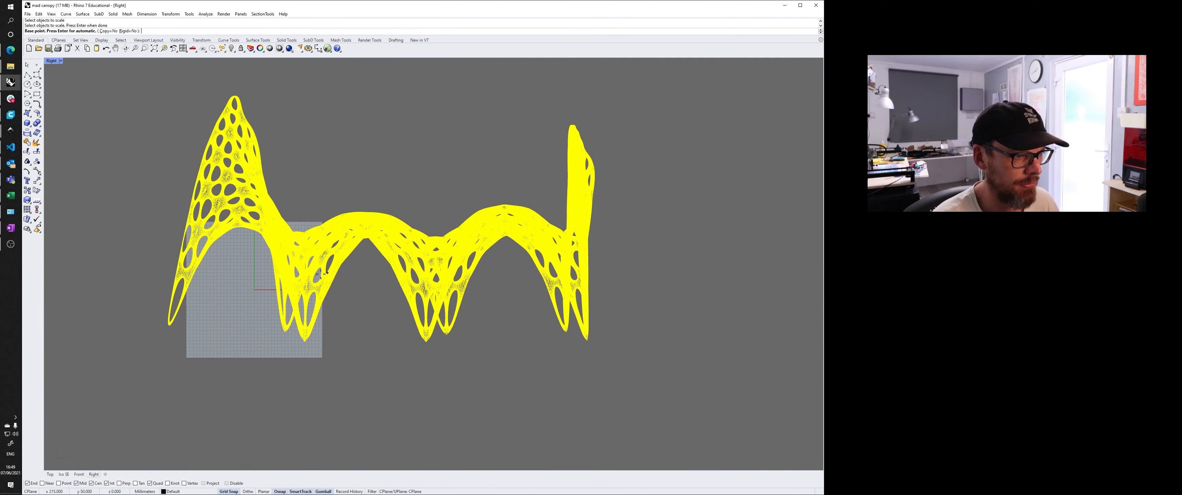
scroll(350, 273, "up", 4)
scroll(91, 254, "down", 4)
left_click(133, 298)
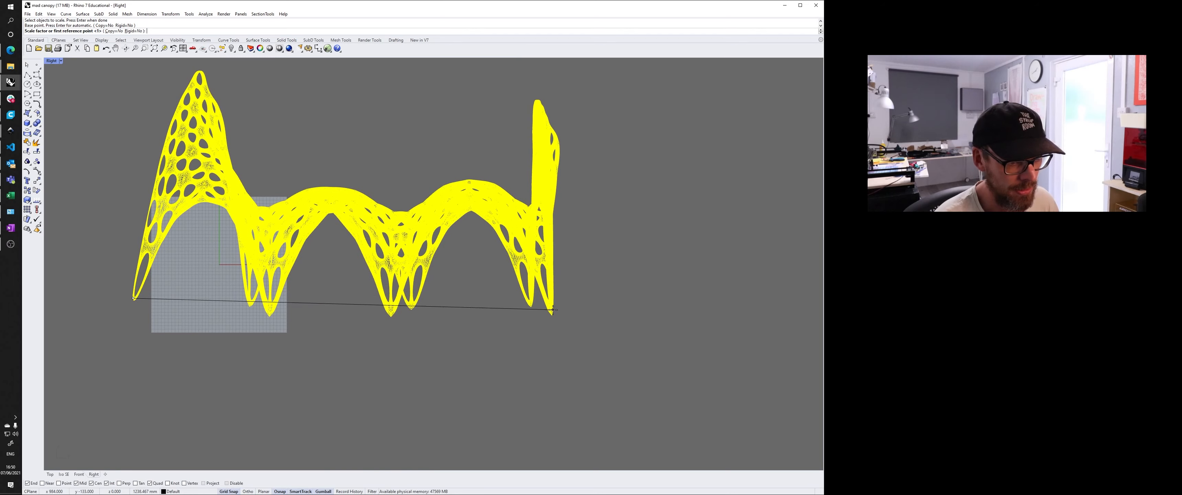
Scale the mesh so the horizontal reference span from the base foot to the far end becomes 10000 mm, and restore the four-view layout.
key("F8")
scroll(557, 301, "up", 3)
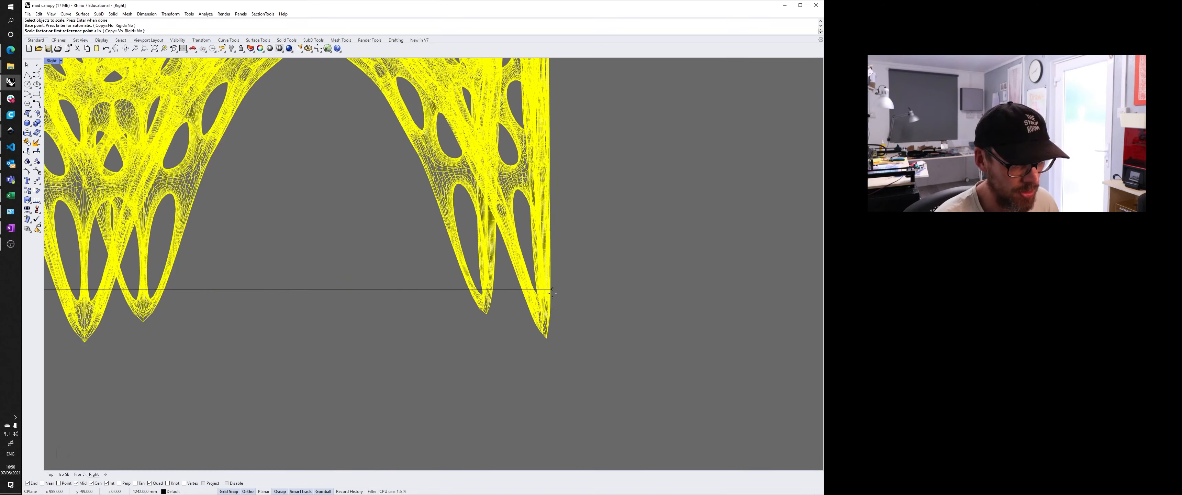
left_click(550, 291)
key("F8")
scroll(551, 290, "down", 6)
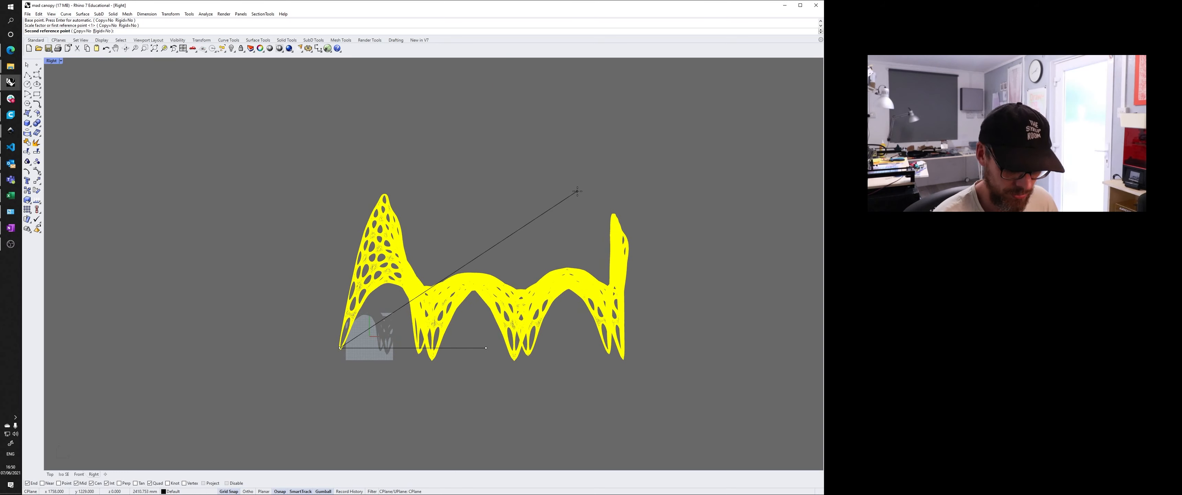
type("10000")
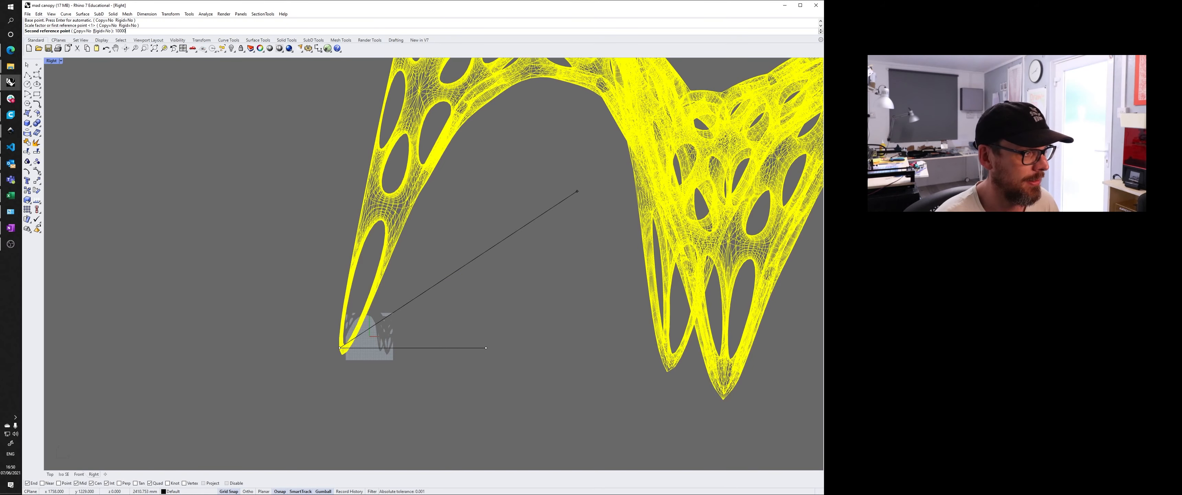
key("Return")
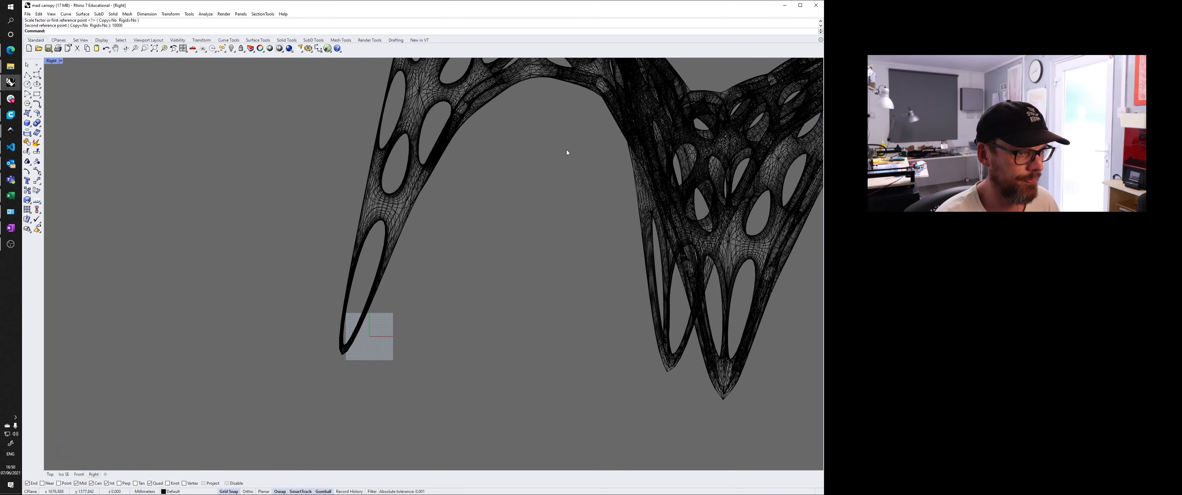
scroll(562, 151, "down", 5)
right_click_drag(397, 256, 375, 271)
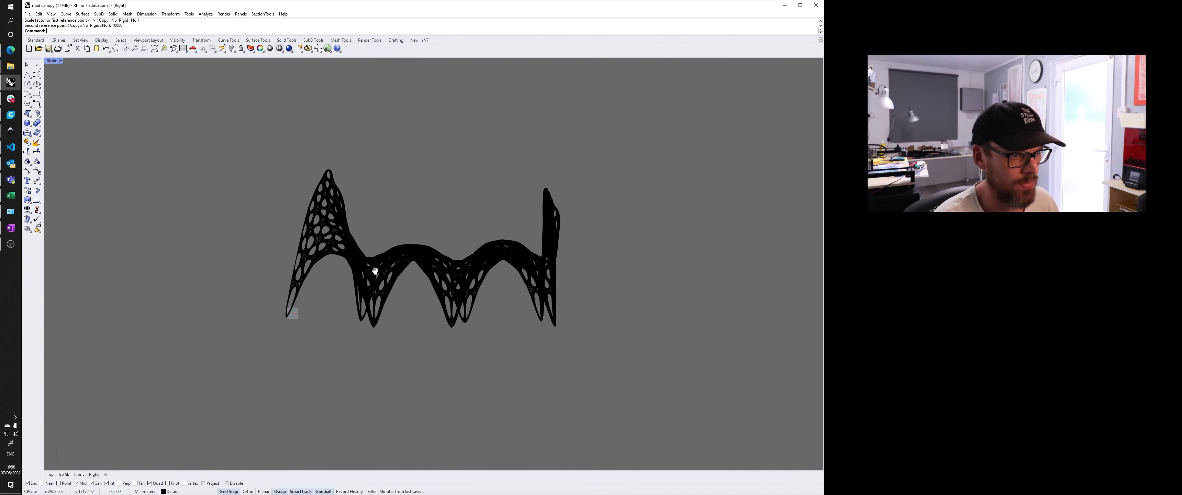
double_click(50, 62)
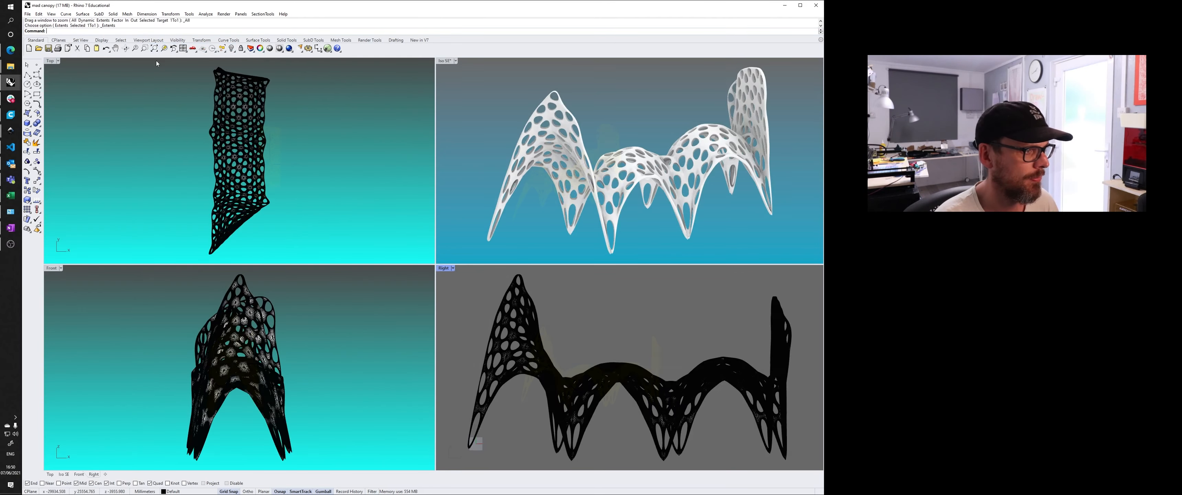
Generate a Make2D drawing of the canopy mesh in third angle projection with scene silhouette and grouped output on layer Make2D.
left_click(578, 214)
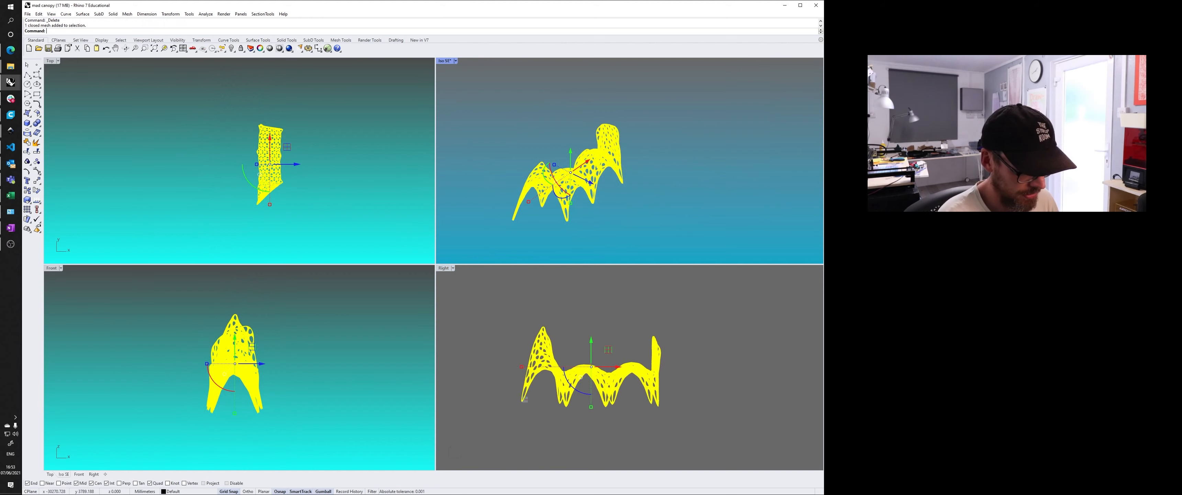
type("Make2D")
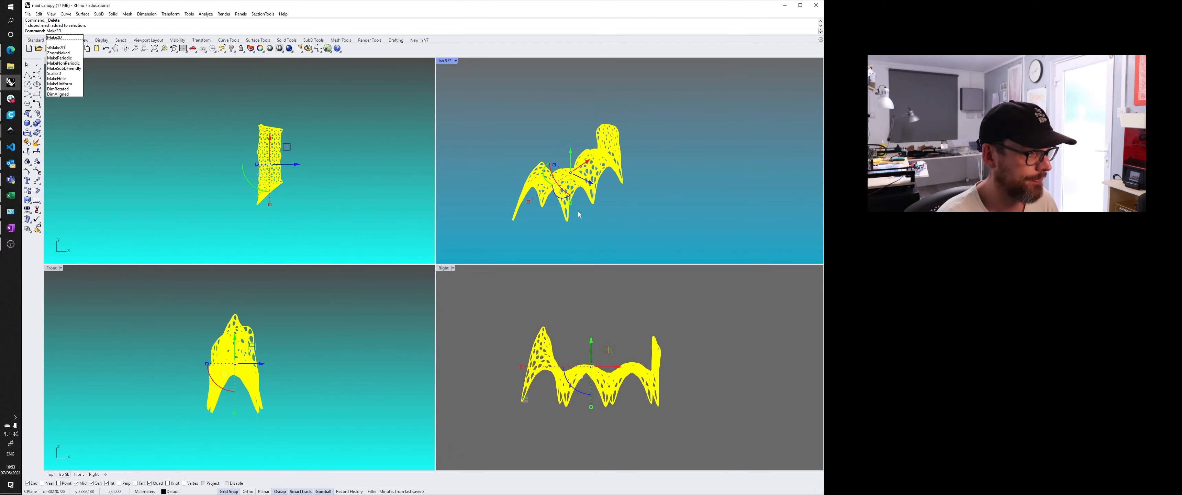
key("Return")
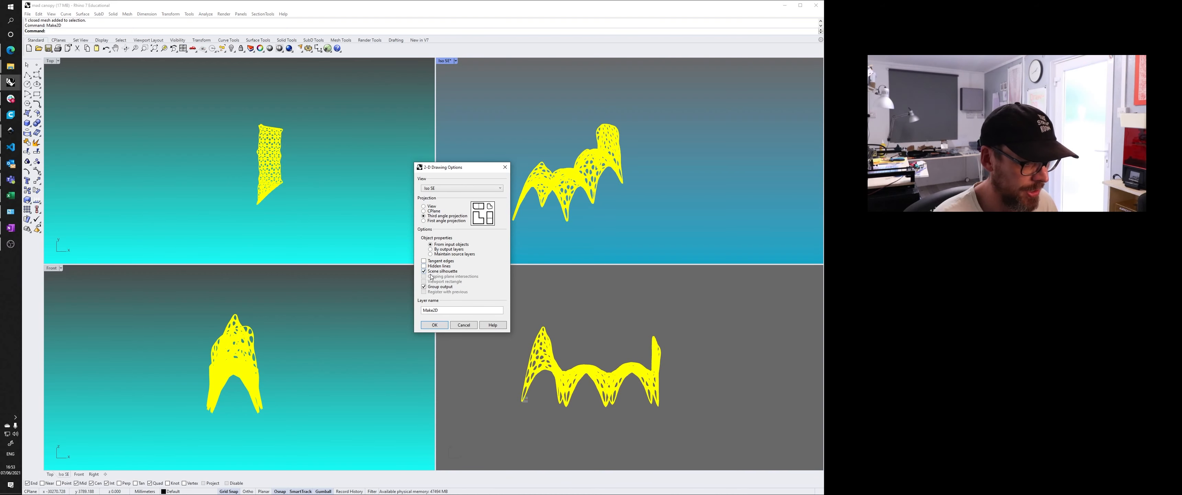
left_click(434, 325)
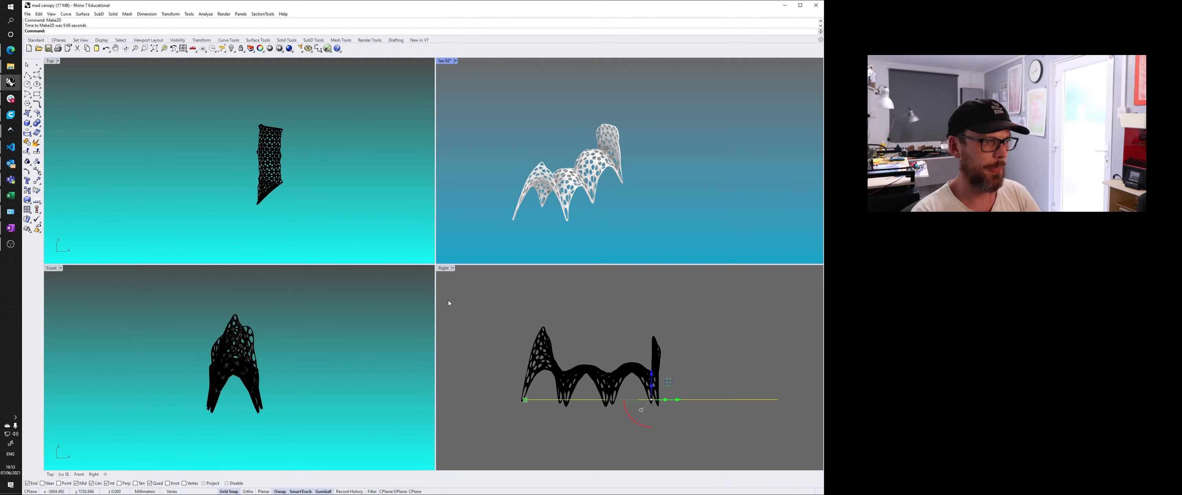
Examine the linework of the generated 2D plan, elevations and perspective in the enlarged Top view.
scroll(293, 218, "down", 5)
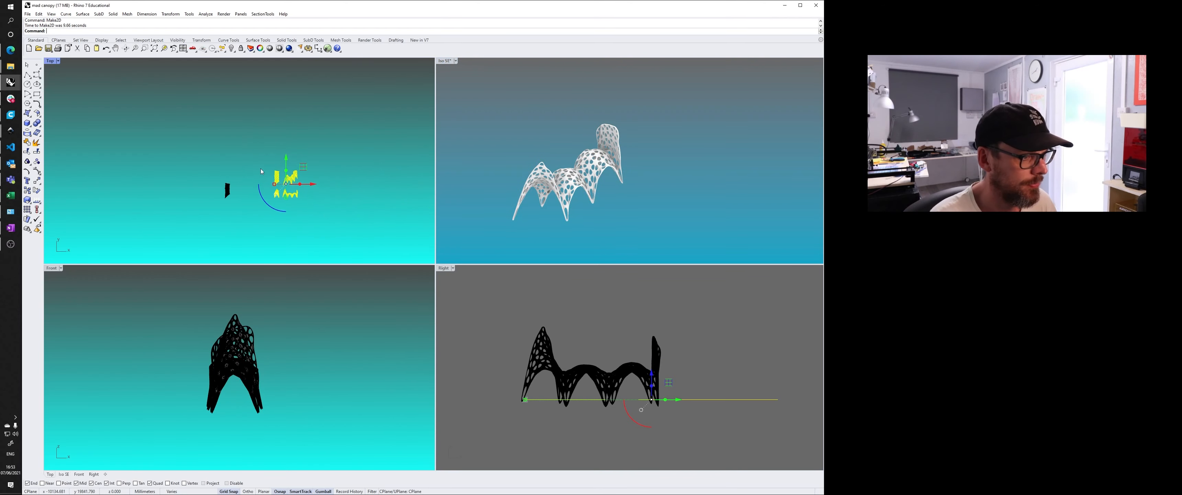
scroll(261, 169, "up", 10)
right_click_drag(261, 169, 182, 110)
double_click(51, 61)
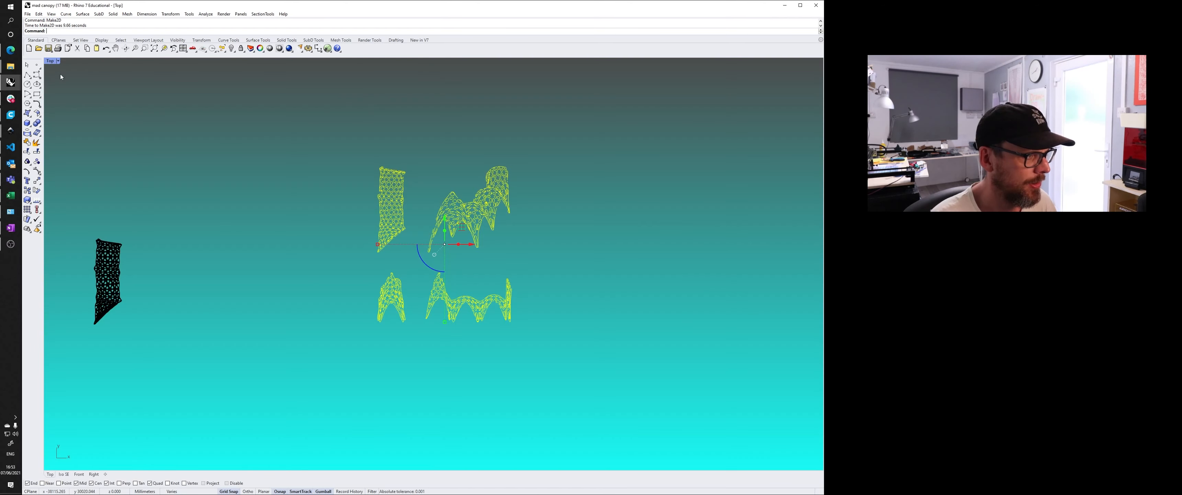
scroll(453, 218, "up", 8)
left_click(437, 166)
right_click_drag(439, 217, 421, 193)
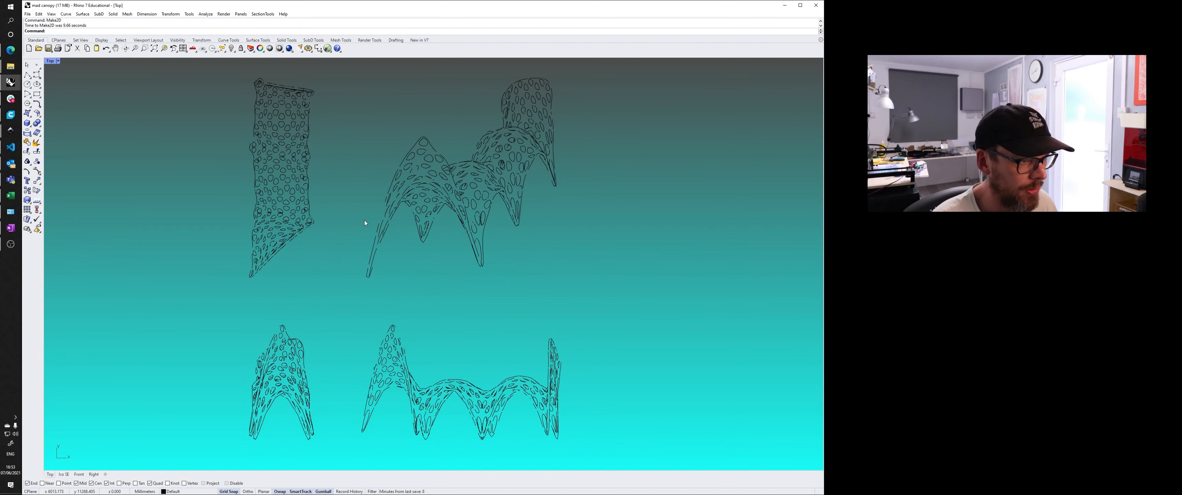
scroll(253, 222, "up", 8)
scroll(300, 235, "down", 6)
scroll(284, 334, "up", 9)
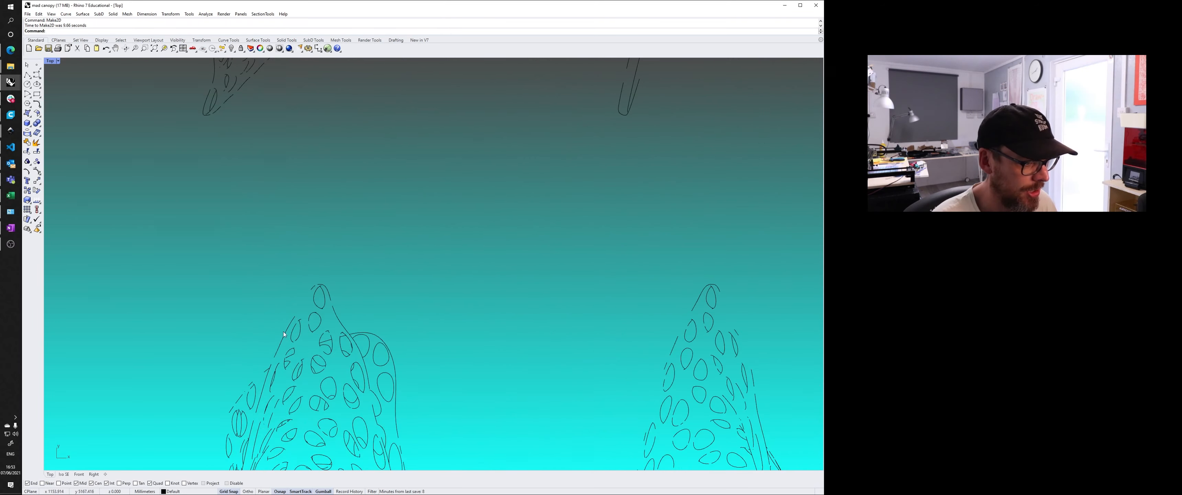
right_click_drag(338, 272, 364, 185)
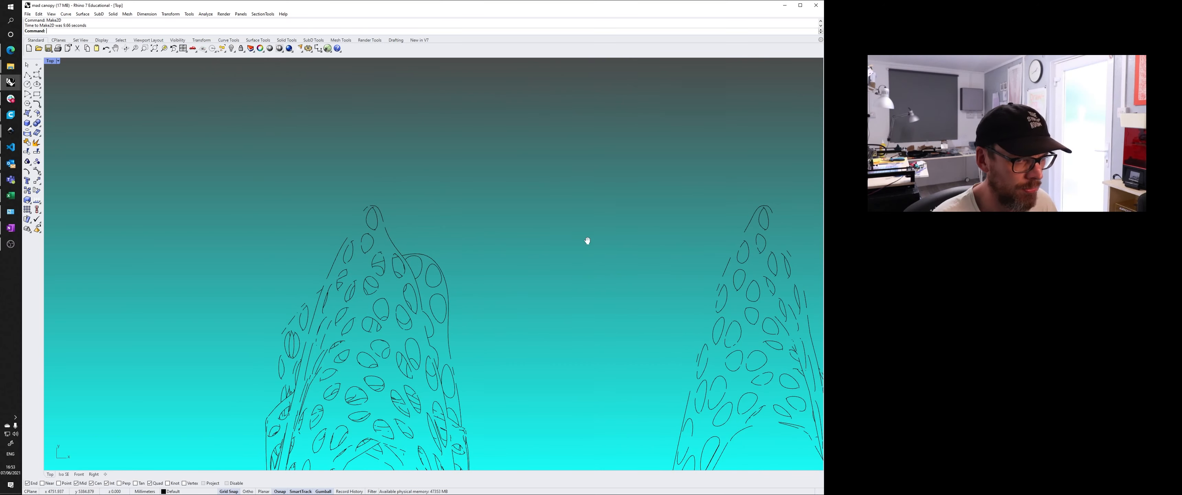
right_click_drag(586, 240, 528, 248)
scroll(354, 232, "down", 10)
right_click_drag(354, 232, 418, 293)
scroll(418, 293, "down", 8)
Move all the 2D drawing curves farther away from the mesh along X, and restore the four-view layout.
left_click_drag(353, 132, 591, 376)
left_click_drag(498, 252, 734, 250)
left_click(220, 270)
scroll(197, 270, "down", 2)
right_click_drag(197, 269, 299, 266)
key("ctrl+m")
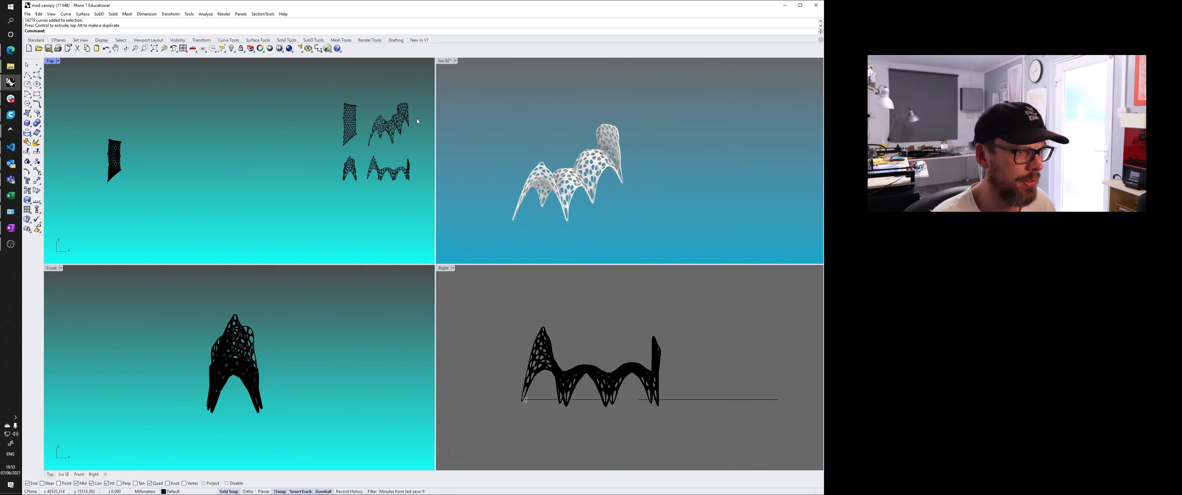
Generate a second Make2D drawing of the canopy mesh in third angle projection, with hidden lines and scene silhouette included.
right_click_drag(298, 193, 405, 182)
scroll(278, 165, "up", 6)
right_click_drag(260, 185, 252, 167)
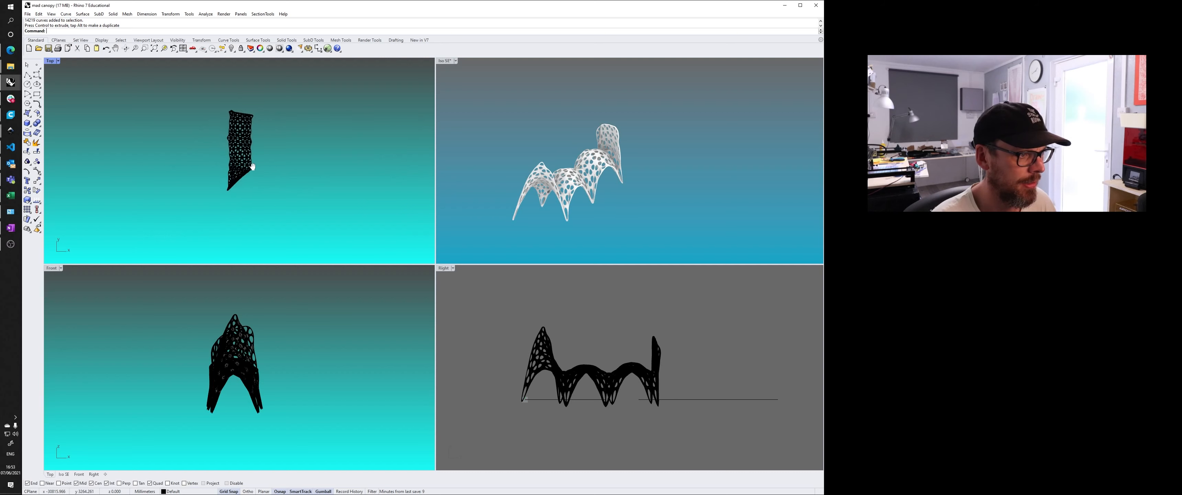
scroll(252, 166, "up", 2)
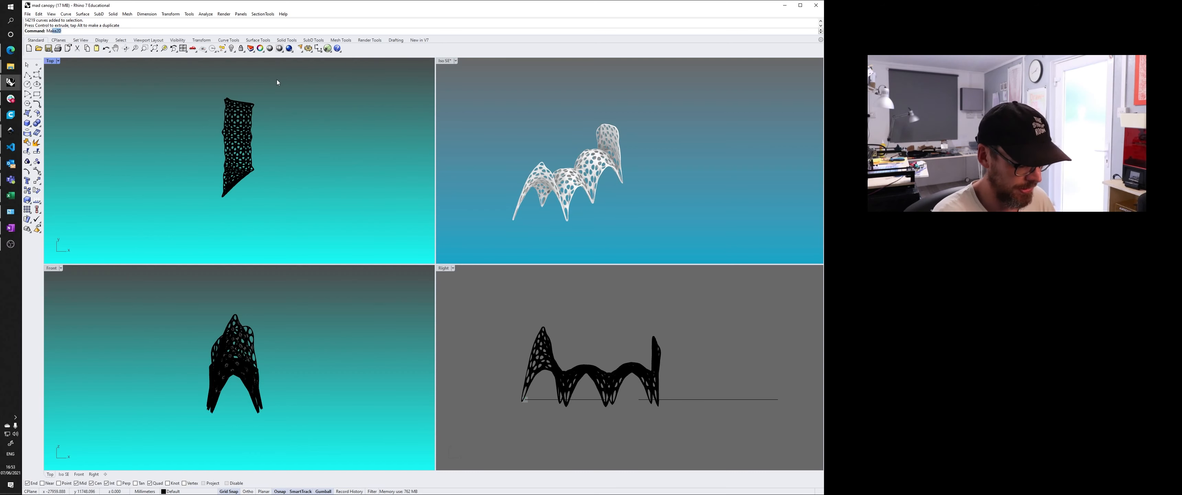
key("Return")
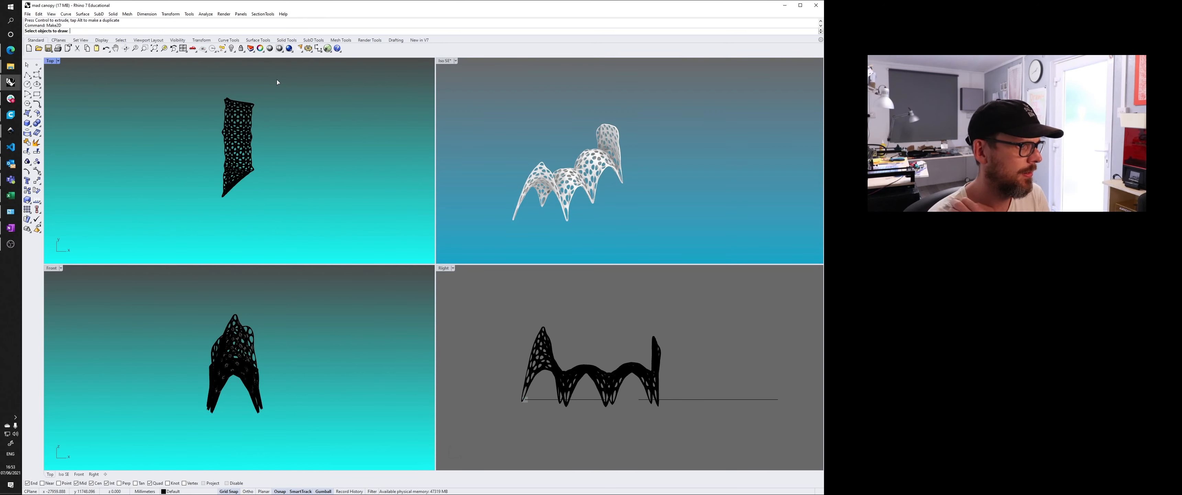
left_click_drag(456, 130, 690, 234)
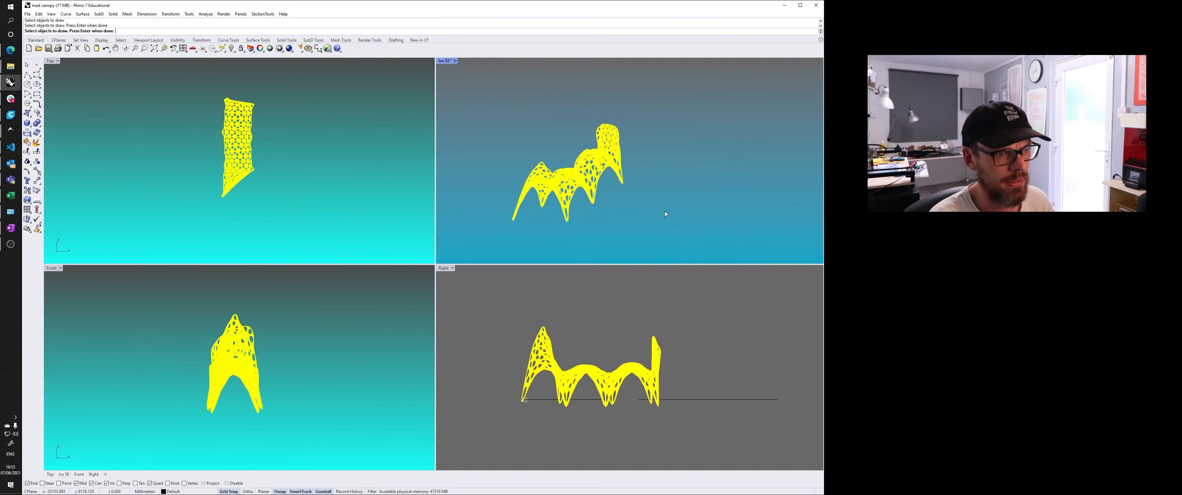
key("Return")
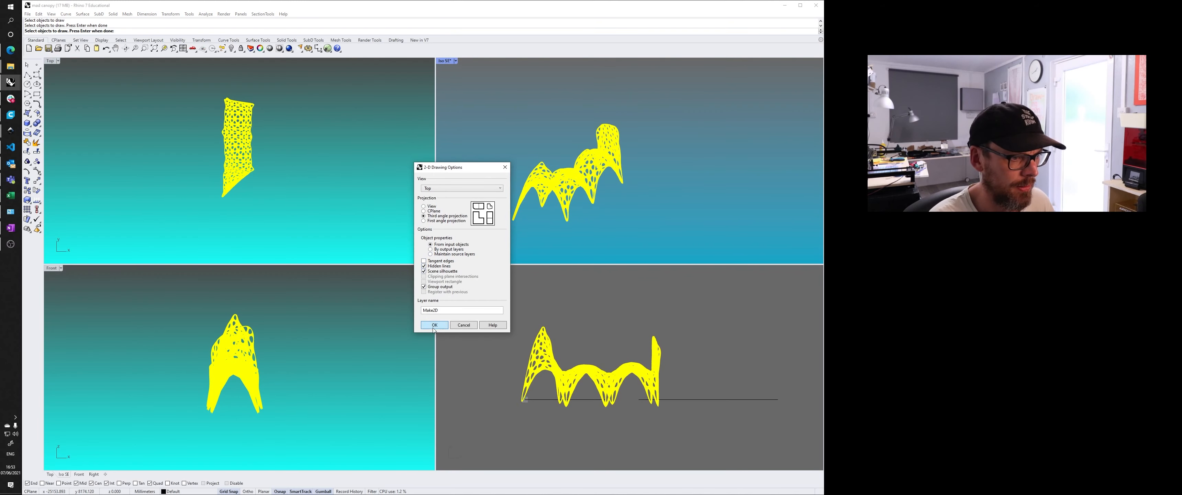
left_click(433, 325)
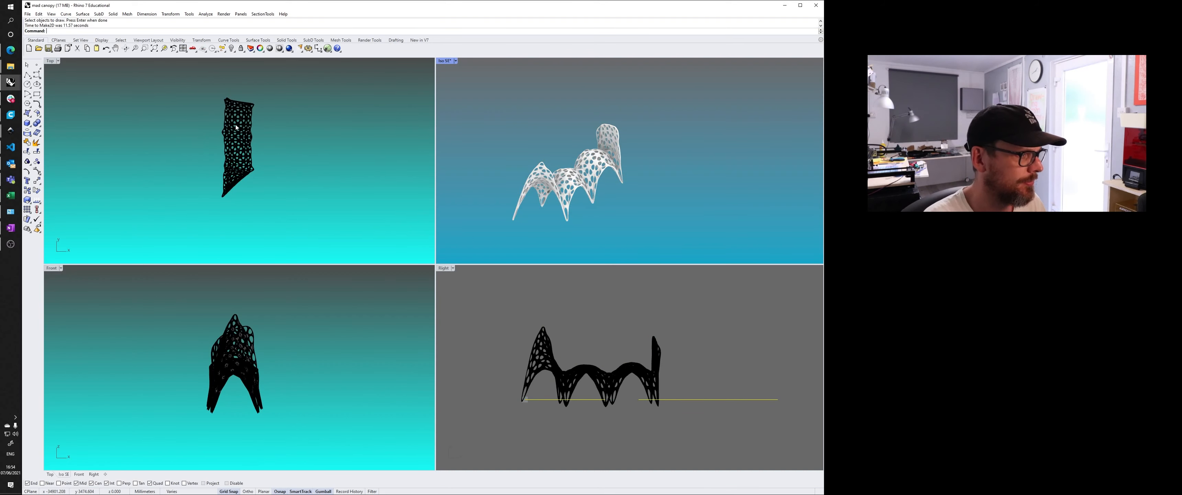
Deselect the new Make2D curves and inspect the linework of the 2D drawings, ending on the front elevation's peak in the enlarged Top view.
right_click_drag(290, 130, 133, 195)
right_click_drag(385, 158, 147, 161)
scroll(260, 133, "up", 10)
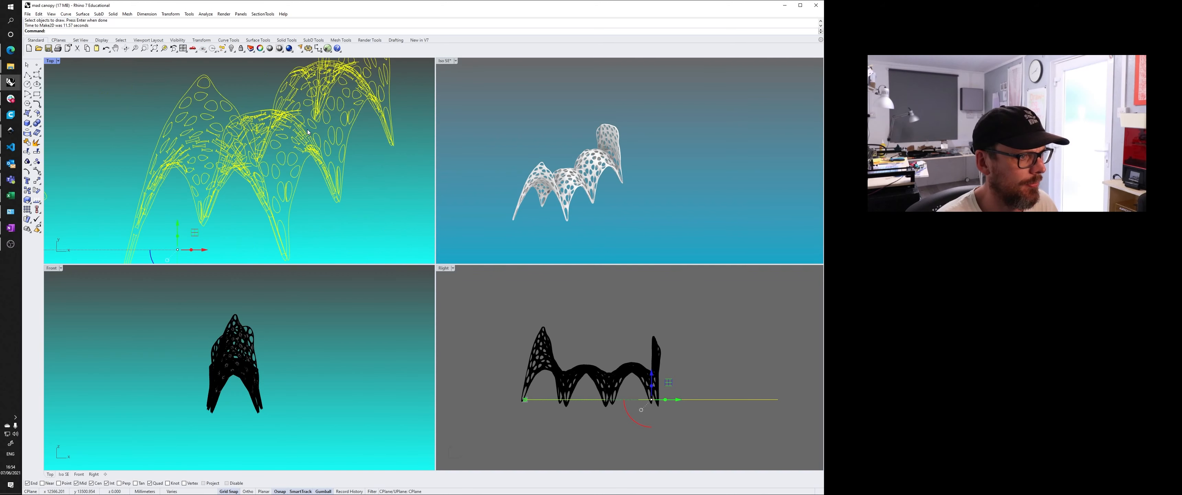
right_click_drag(181, 113, 206, 157)
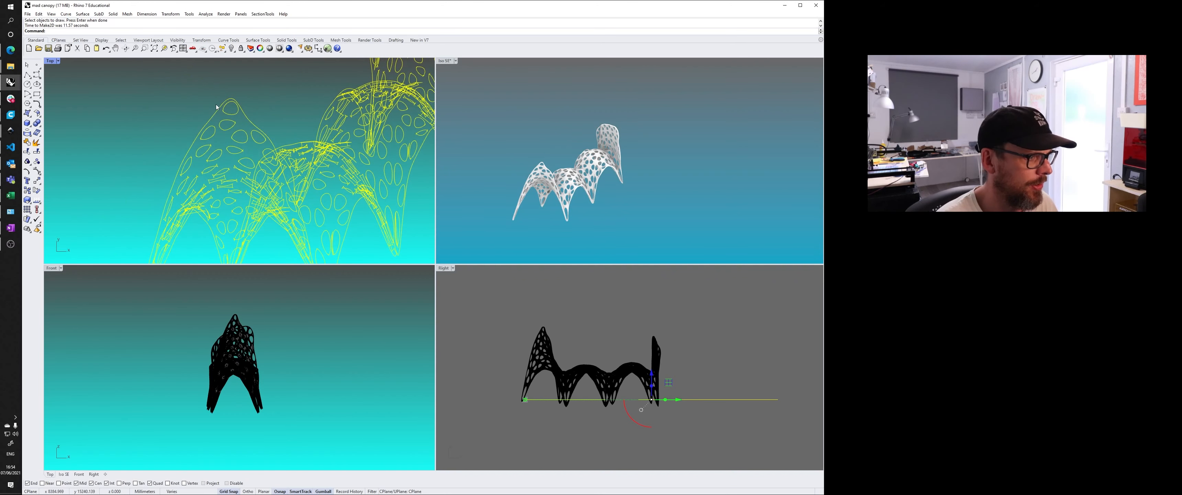
left_click(323, 108)
scroll(280, 112, "down", 16)
right_click_drag(199, 244, 188, 208)
scroll(188, 209, "up", 10)
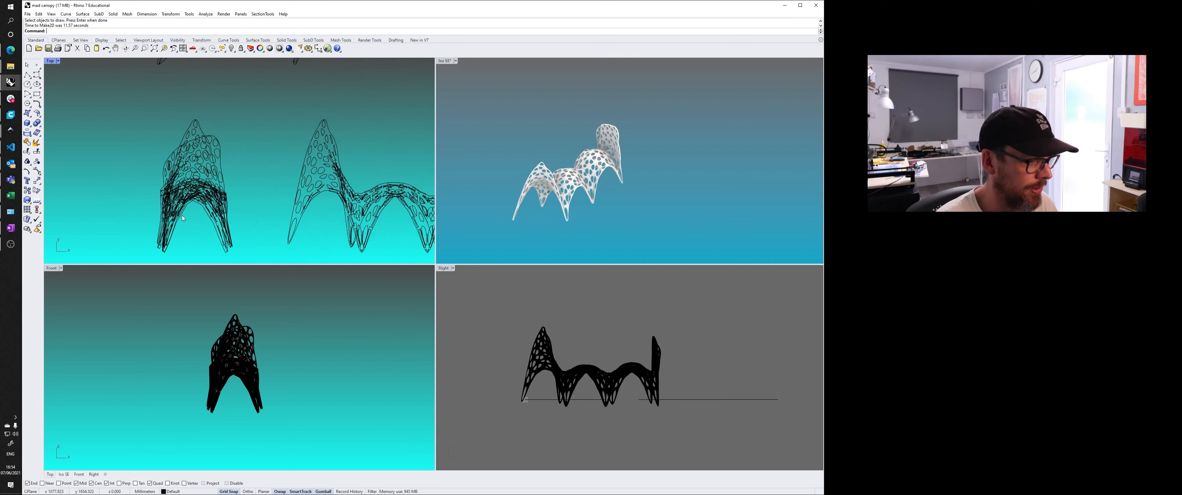
scroll(266, 183, "down", 10)
scroll(276, 182, "up", 8)
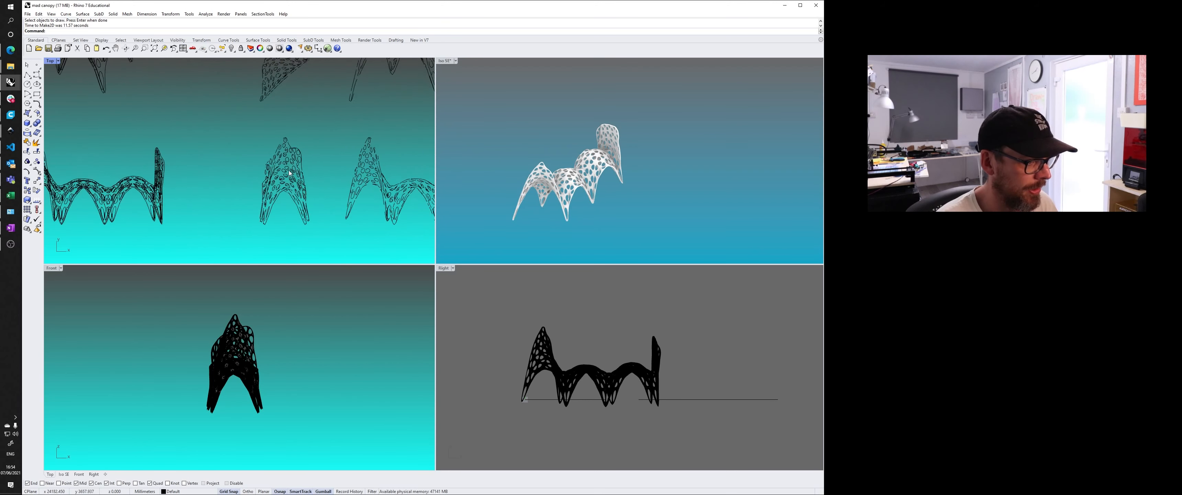
mouse_move(285, 167)
right_mouse_down()
mouse_move(135, 159)
mouse_move(295, 156)
right_mouse_up()
double_click(52, 63)
scroll(296, 155, "down", 4)
mouse_move(182, 140)
right_mouse_down()
mouse_move(217, 152)
mouse_move(173, 146)
right_mouse_up()
scroll(172, 149, "up", 4)
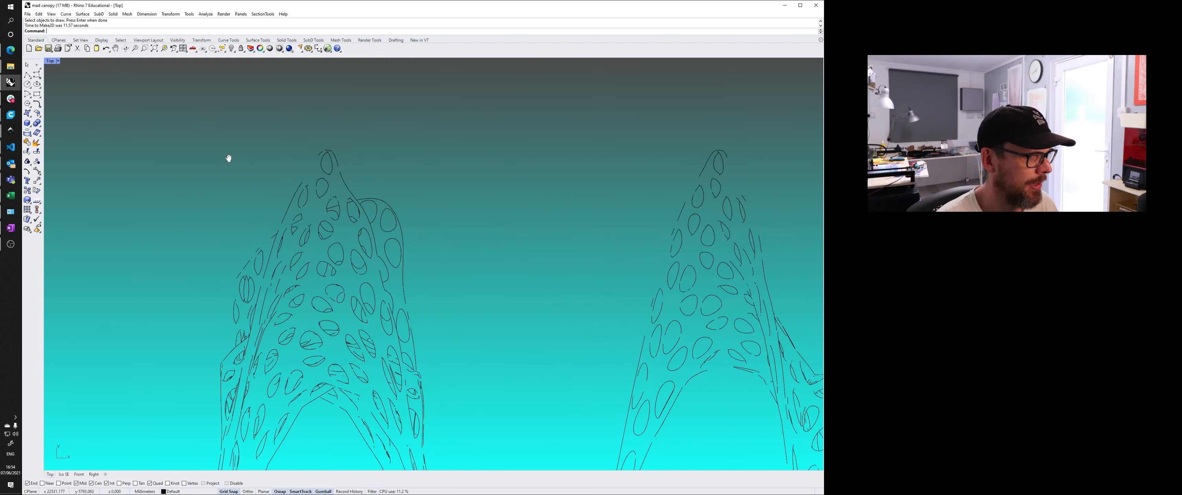
Bridge the gap in the front elevation's outline on the left slope just below the peak with an interpolated curve.
left_click(37, 74)
left_click(56, 79)
scroll(264, 179, "up", 6)
right_click_drag(264, 179, 259, 235)
scroll(302, 225, "up", 3)
left_click(322, 258)
left_click(343, 225)
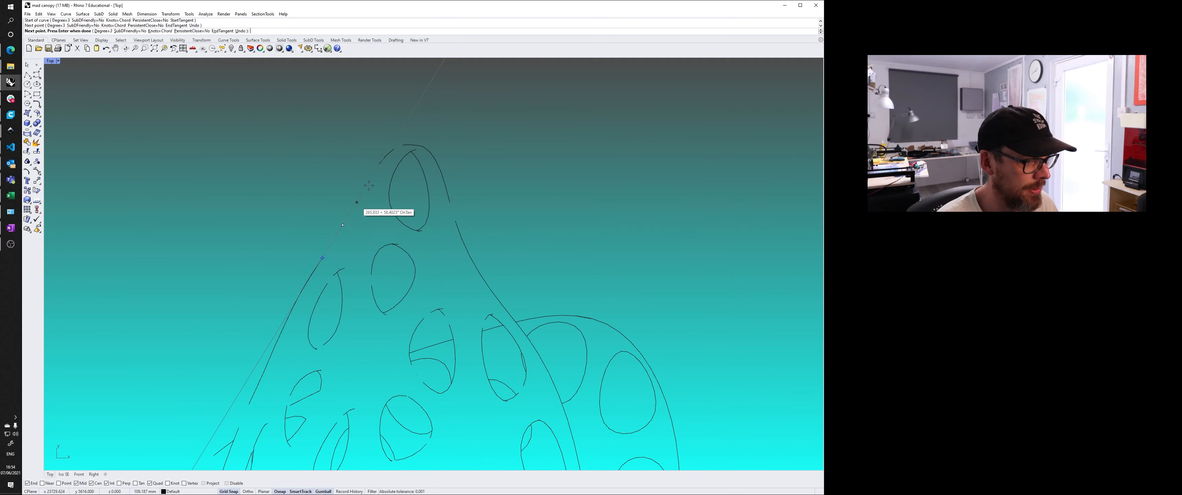
left_click(378, 164)
right_click(382, 169)
Bridge the outline gaps to the right of the front elevation's peak and at its tip with two interpolated curves.
right_click_drag(407, 190, 379, 150)
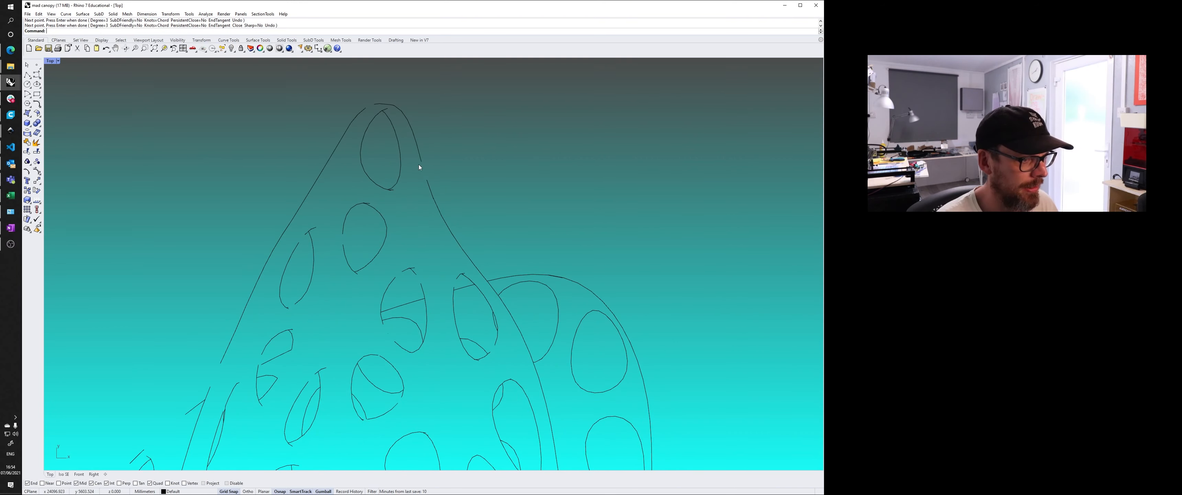
right_click(419, 164)
left_click(422, 161)
left_click(426, 180)
right_click(438, 182)
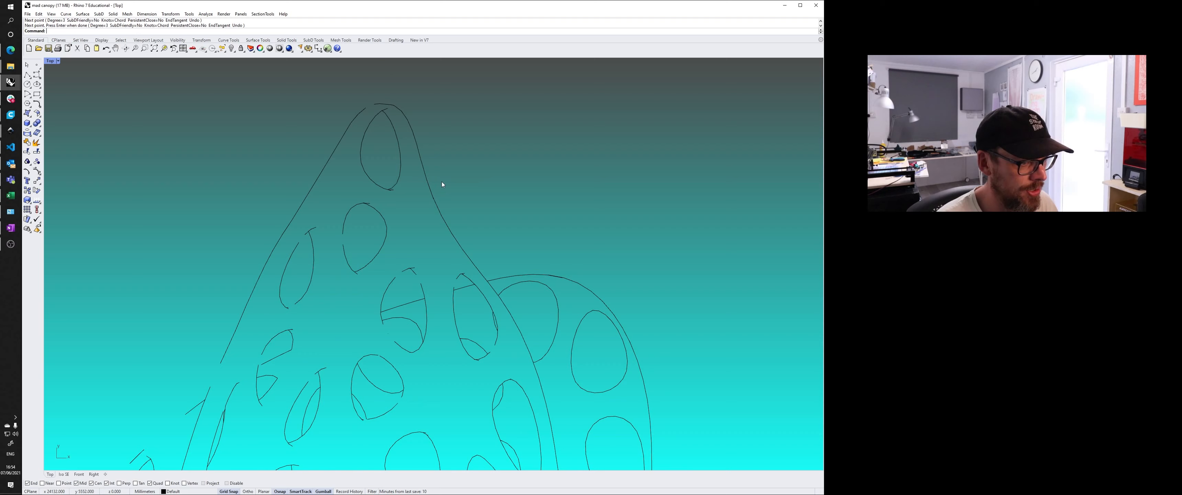
right_click(385, 118)
left_click(365, 108)
left_click(374, 104)
right_click(373, 110)
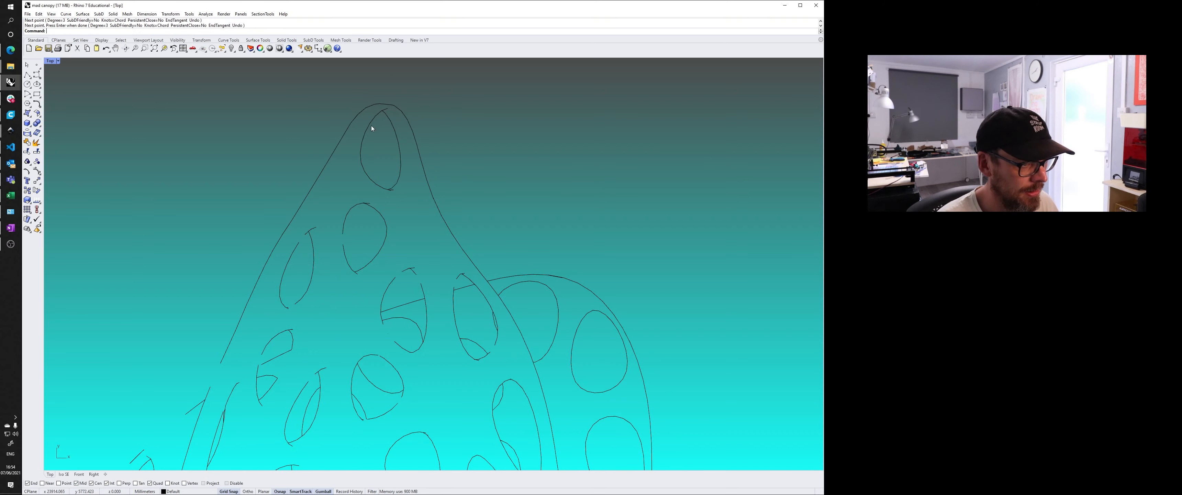
Draw an interpolated curve closing the uppermost gap in the front elevation's left shoulder outline.
right_click_drag(373, 144, 384, 121)
scroll(389, 138, "down", 2)
right_click_drag(394, 173, 396, 139)
scroll(362, 246, "up", 5)
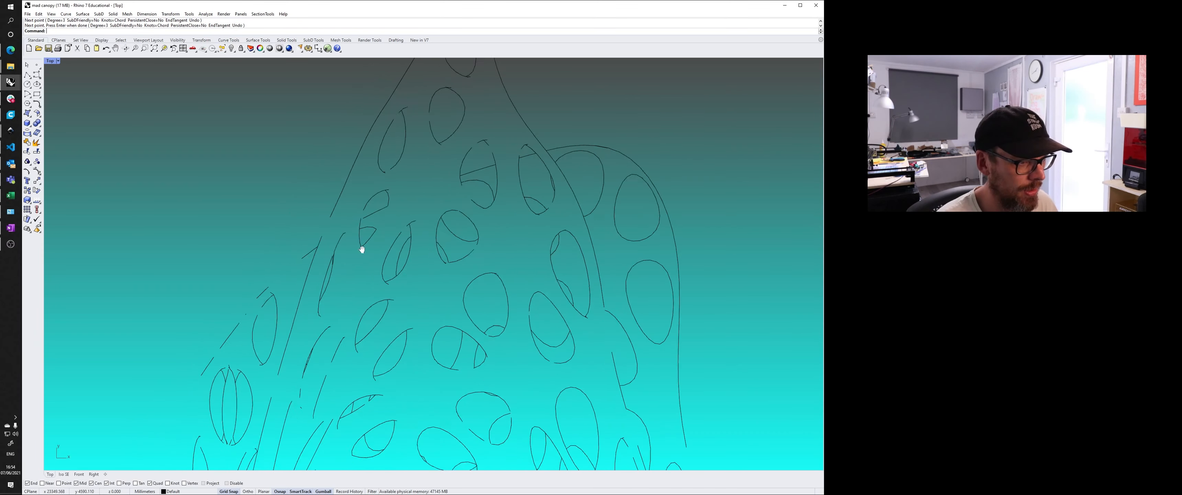
left_click(40, 79)
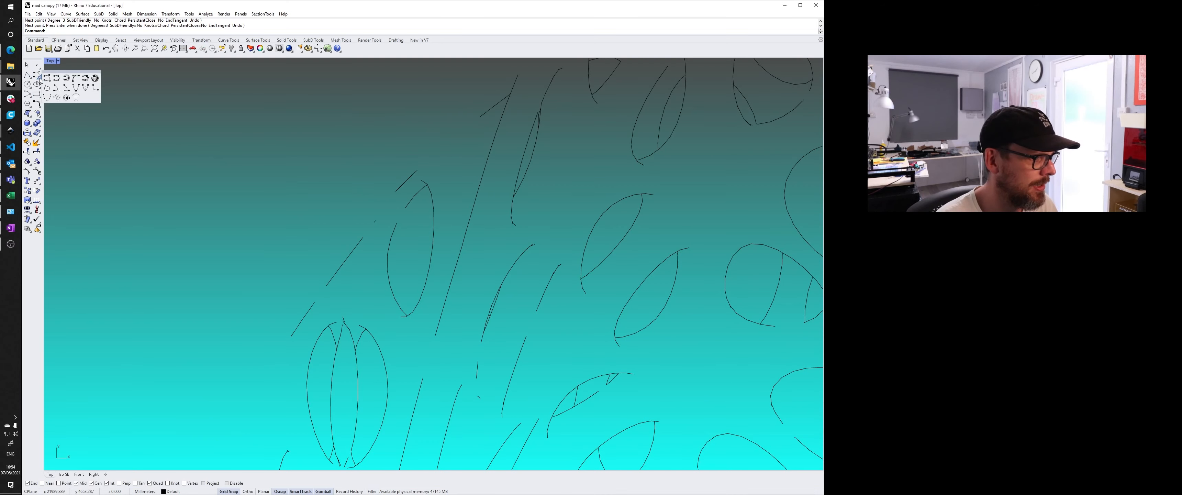
left_click(55, 79)
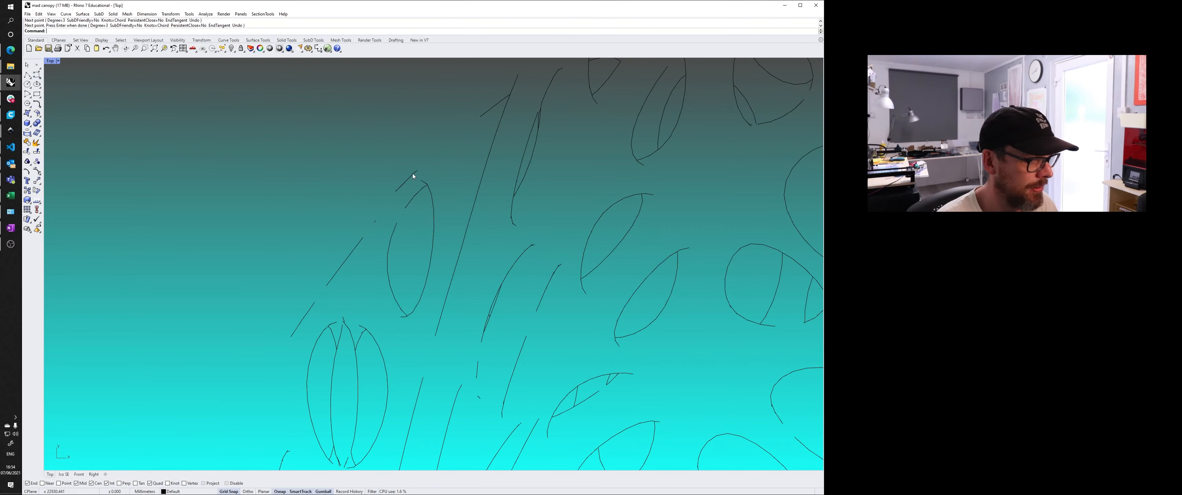
right_click_drag(409, 179, 383, 193)
left_click(377, 185)
left_click(349, 209)
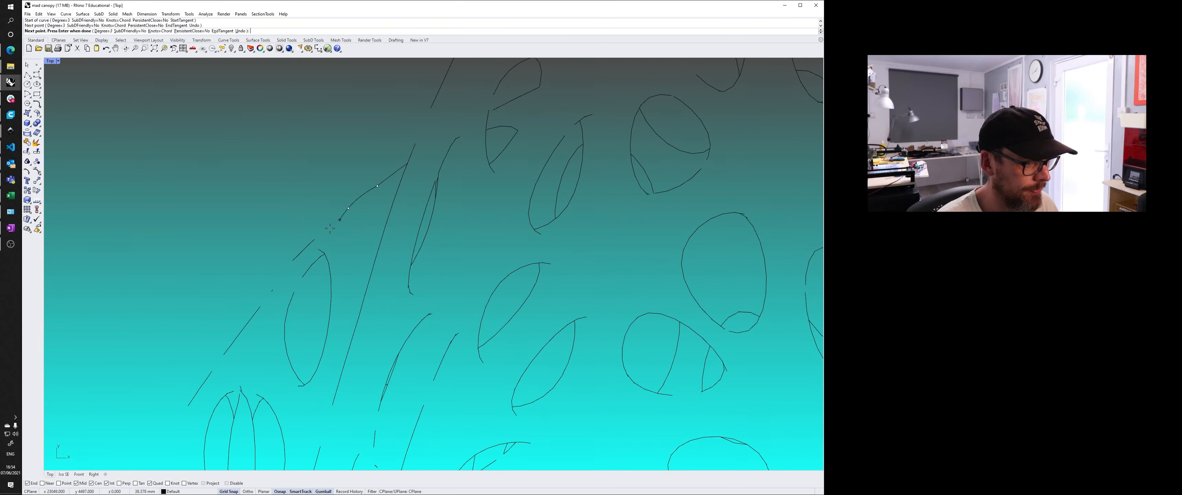
left_click(315, 239)
right_click(313, 240)
Bridge the next gap down the left shoulder outline with an interpolated curve running through the small stray fragment.
right_click(297, 262)
left_click(292, 260)
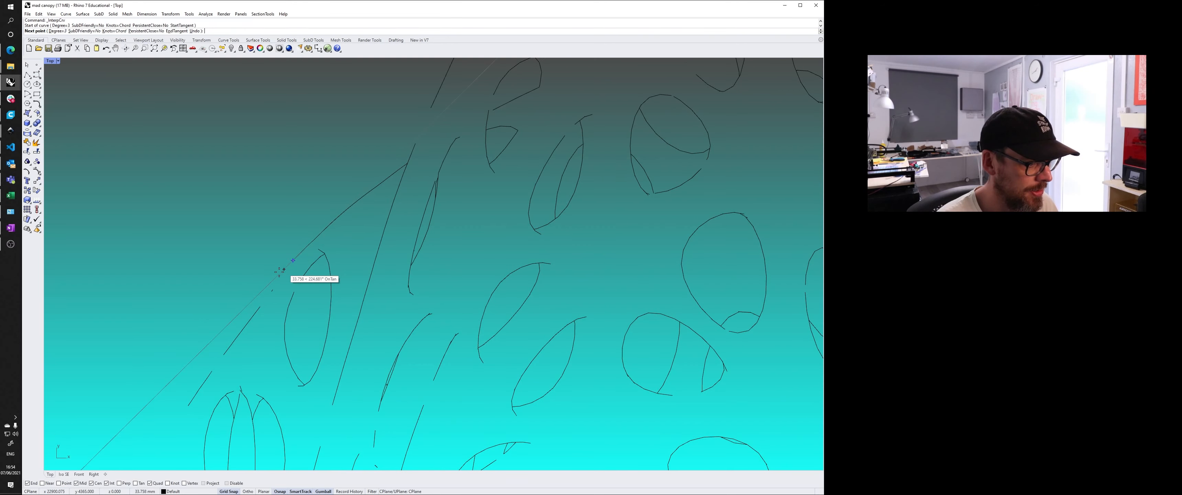
left_click(281, 273)
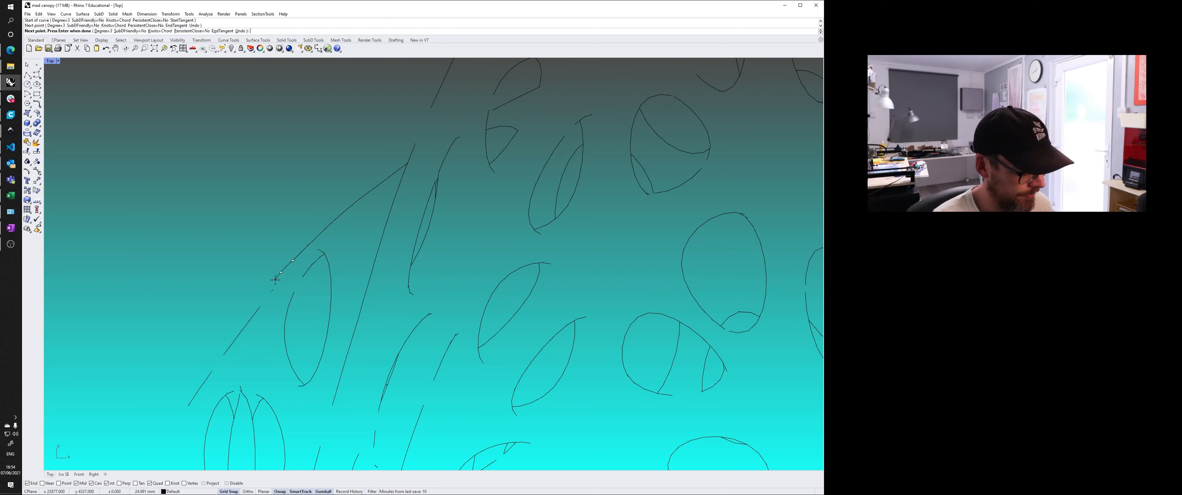
key("ctrl+z")
left_click(272, 290)
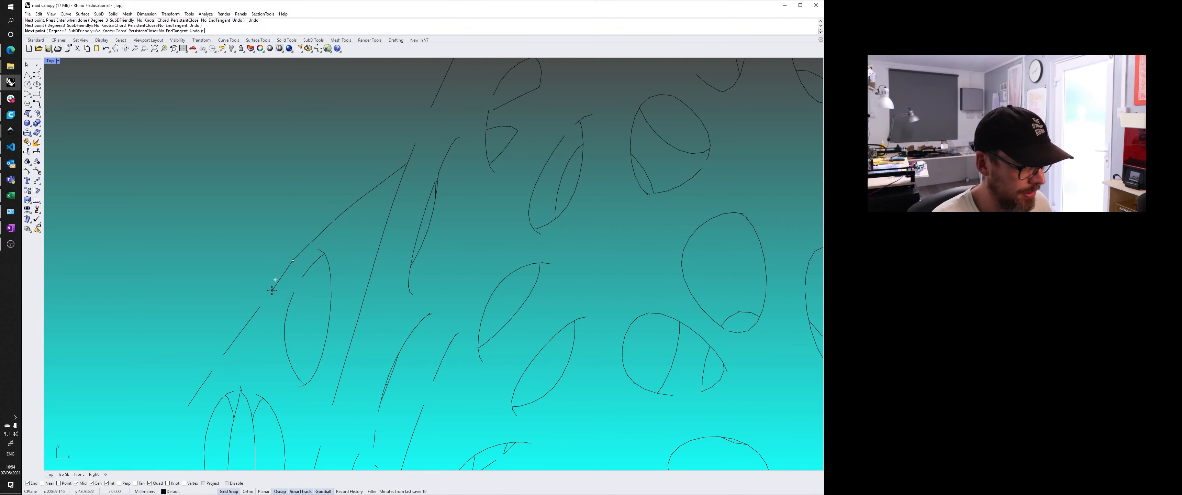
left_click(260, 306)
right_click(260, 306)
Connect the two lowest outline segments of the front elevation's left shoulder with a short interpolated curve.
right_click_drag(235, 367, 360, 255)
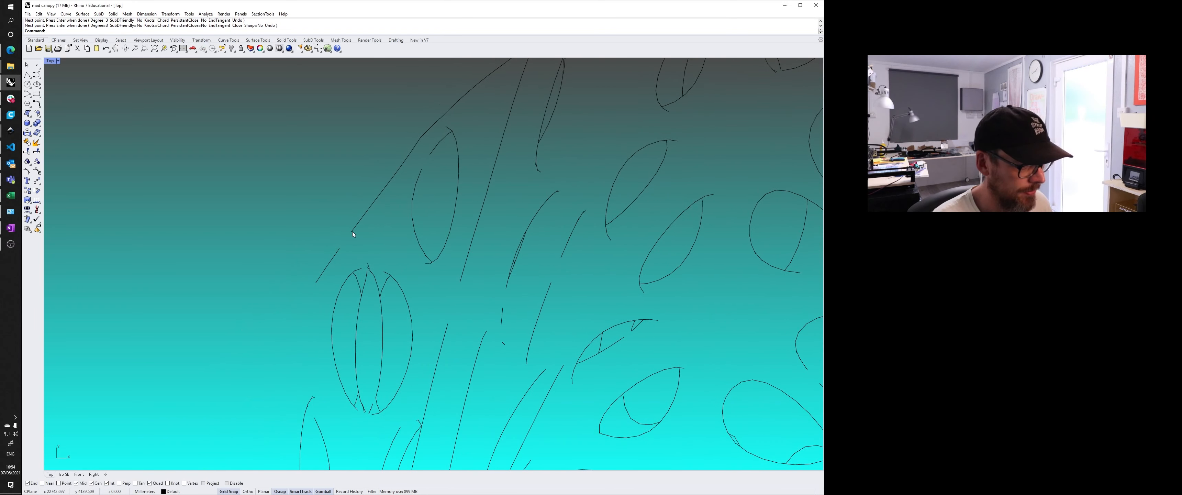
right_click(352, 231)
left_click(352, 230)
left_click(339, 249)
right_click(337, 251)
Draw an interpolated curve from the shoulder outline's lower end down past the outer holes to the lower arch edge.
right_click_drag(310, 297, 339, 269)
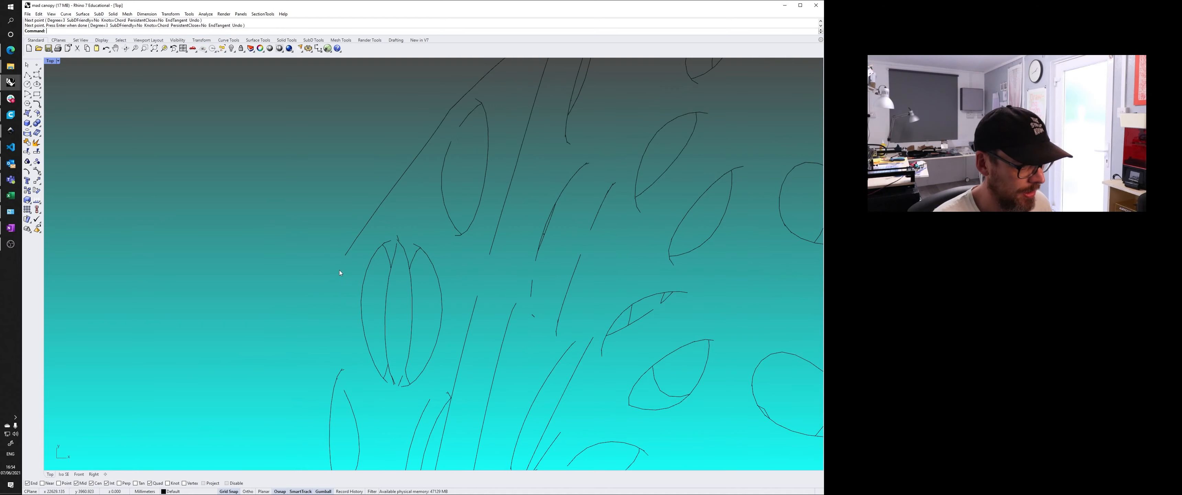
right_click(344, 255)
left_click(344, 255)
scroll(348, 275, "down", 4)
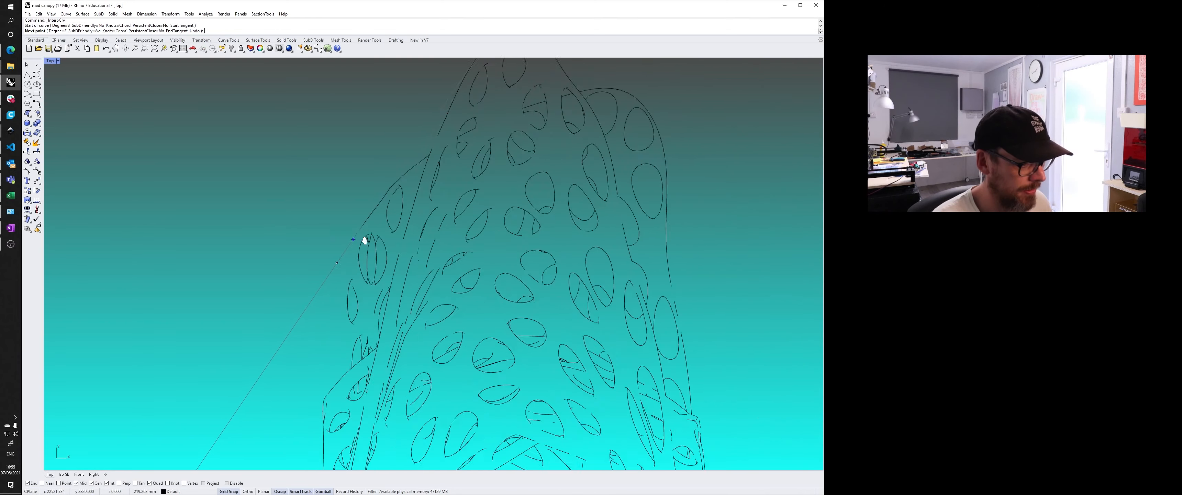
scroll(435, 180, "down", 4)
scroll(417, 202, "up", 6)
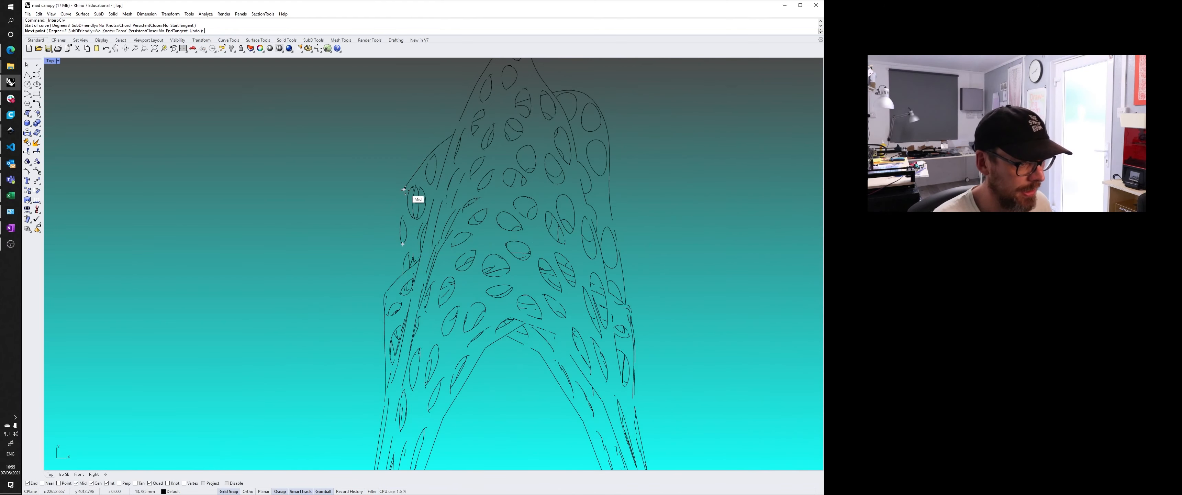
scroll(400, 197, "down", 2)
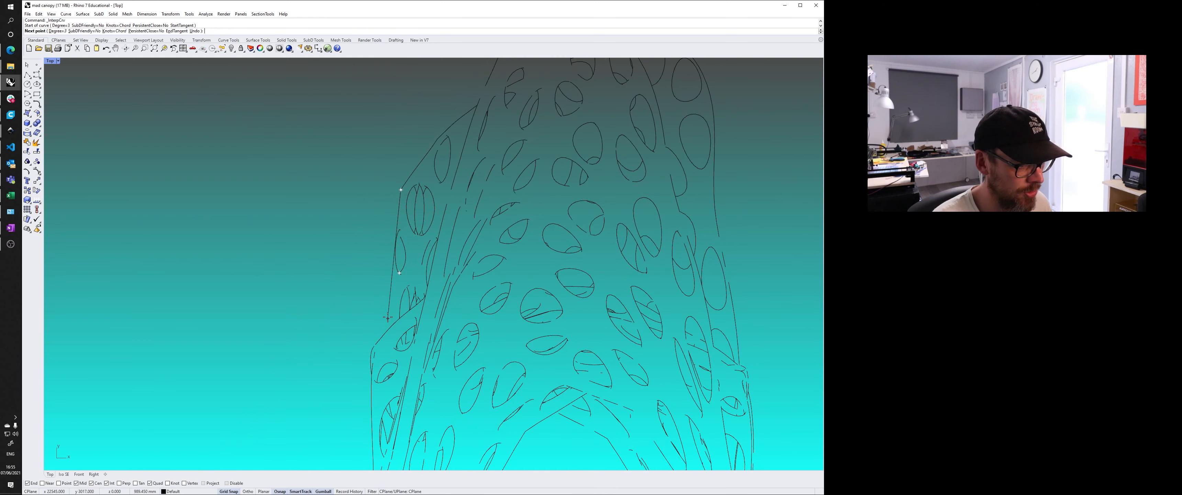
scroll(393, 195, "up", 3)
left_click(394, 208)
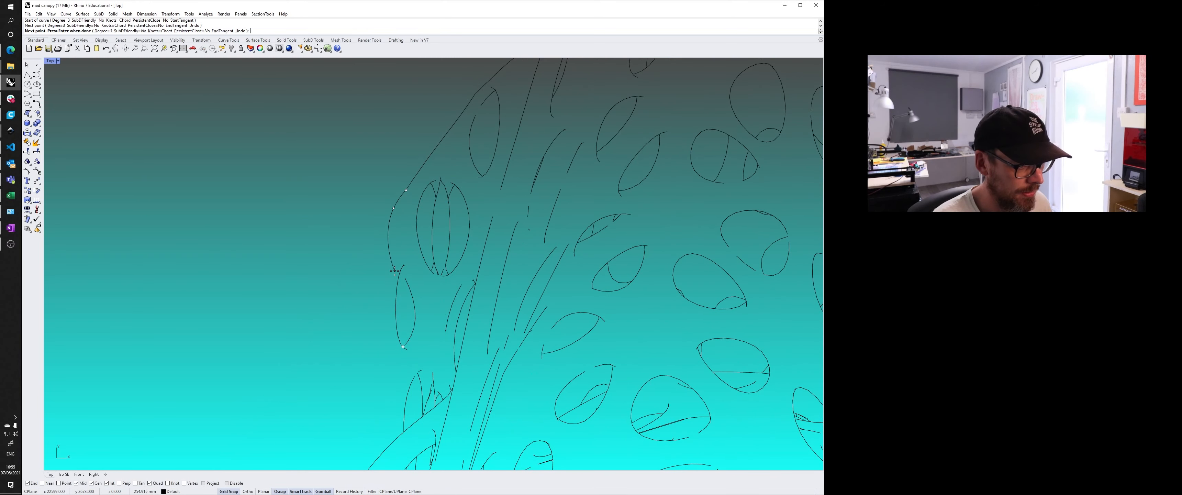
left_click(385, 288)
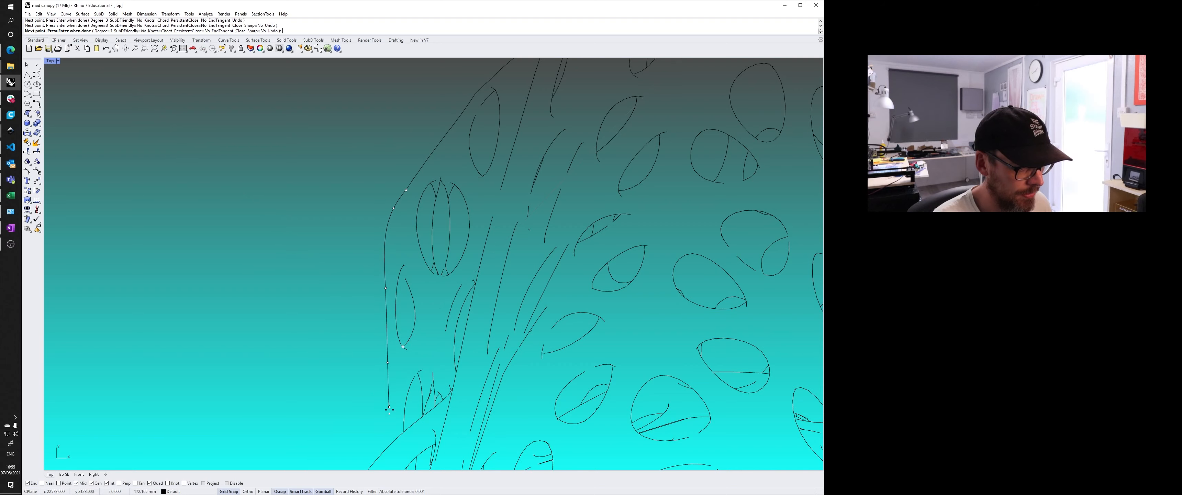
left_click(388, 362)
left_click(393, 423)
key("Return")
Close the break in the front elevation's right outline with two consecutive interpolated curves snapped to the existing curve ends.
scroll(356, 198, "down", 6)
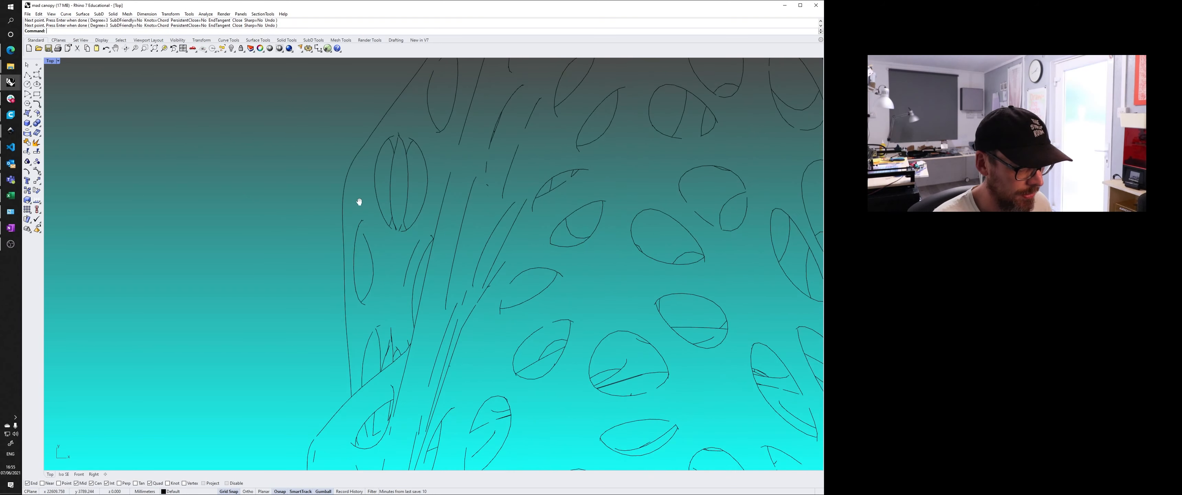
scroll(426, 263, "up", 5)
key("Return")
left_click(426, 241)
left_click(430, 258)
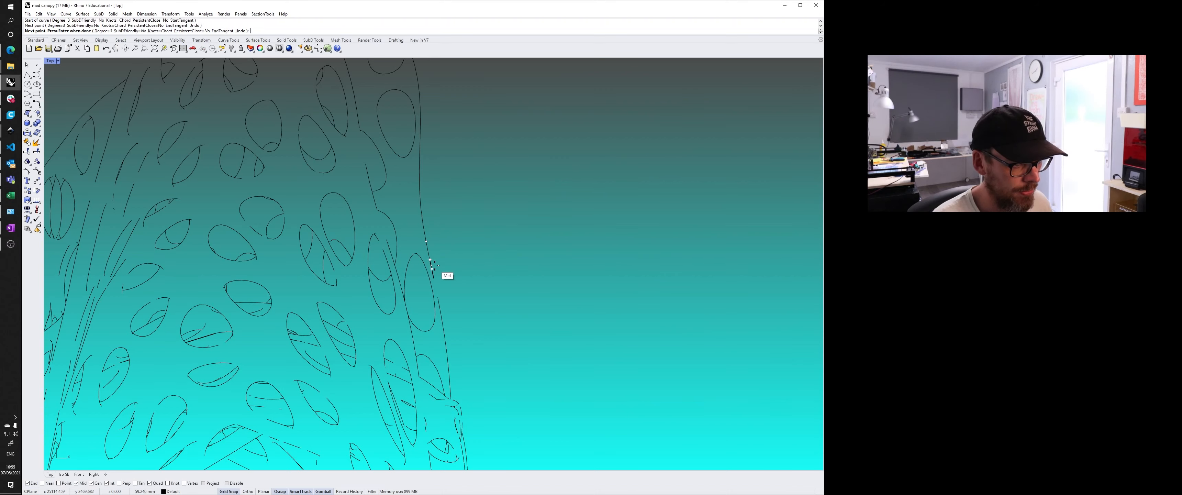
left_click(433, 277)
key("Return")
key("Return")
left_click(433, 277)
scroll(448, 272, "down", 8)
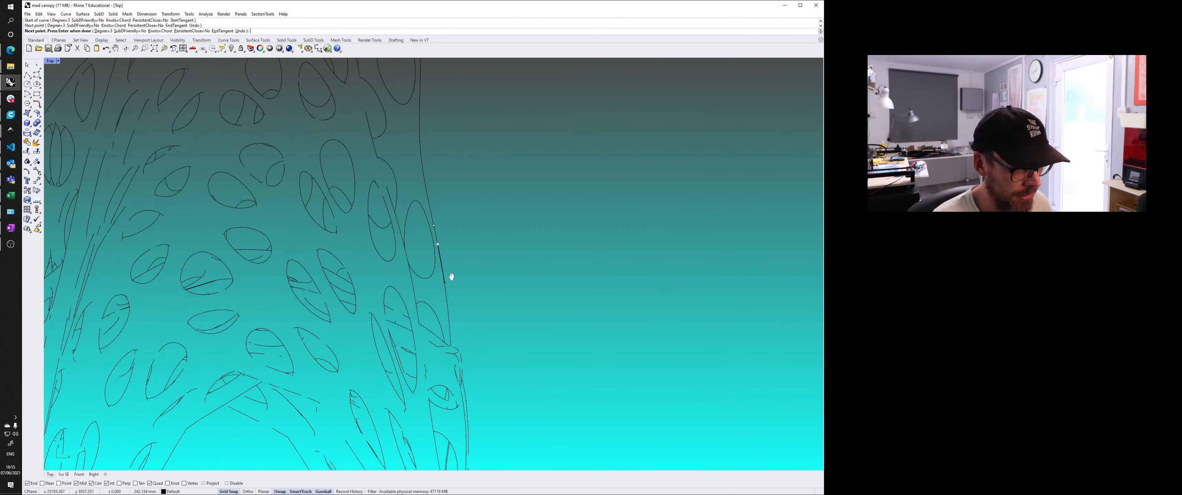
key("Return")
Draw an interpolated curve across the lower gap in the side elevation's left outline.
right_click_drag(407, 220, 398, 278)
right_click_drag(591, 198, 528, 270)
key("Return")
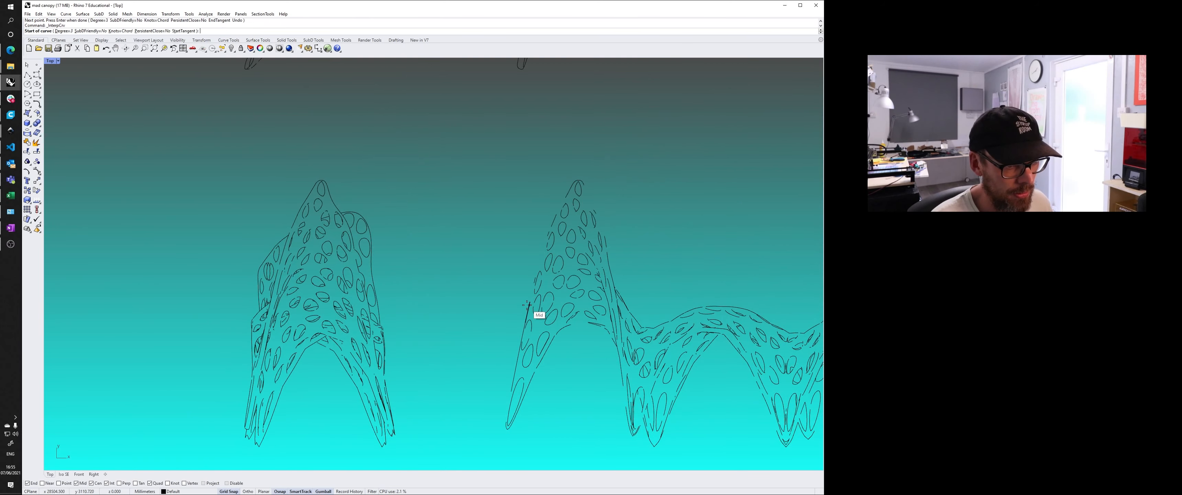
left_click(528, 304)
scroll(535, 285, "up", 4)
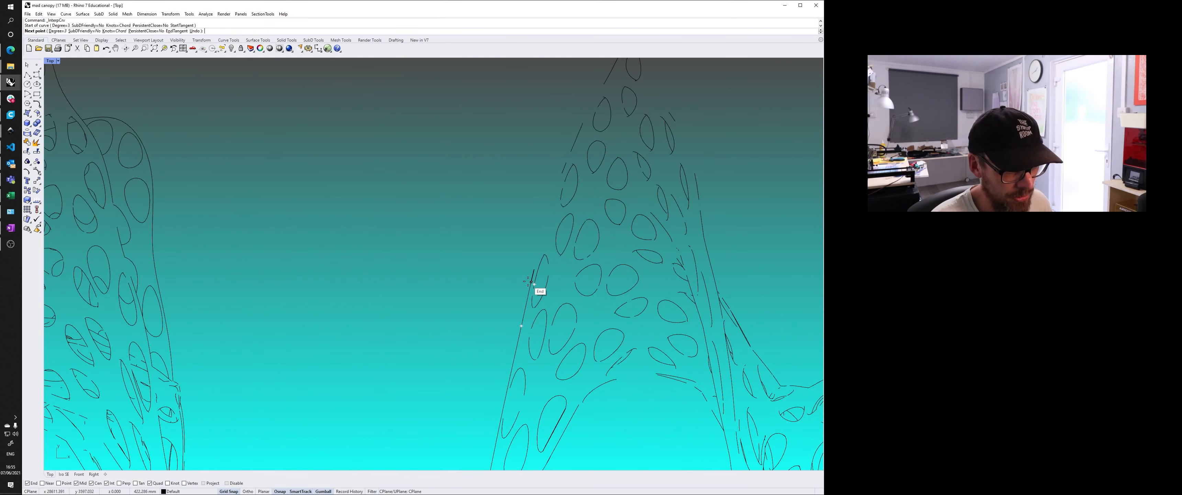
scroll(526, 294, "up", 6)
left_click(527, 311)
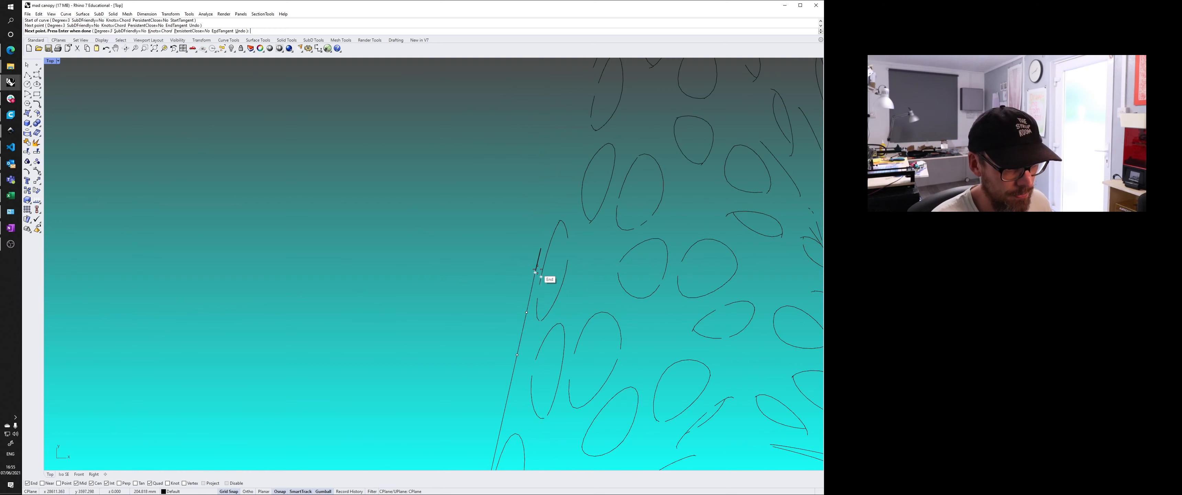
left_click(535, 272)
key("Return")
Extend the side elevation's left outline upward past the outer holes with an interpolated curve meeting the next outline segment.
key("Return")
left_click(540, 249)
left_click(549, 214)
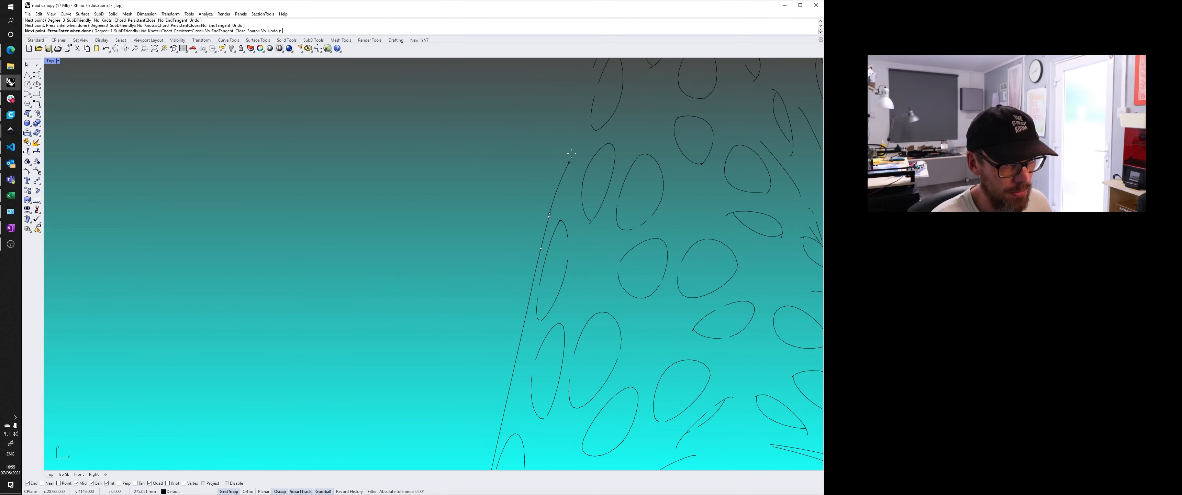
left_click(572, 146)
right_click_drag(582, 97, 555, 169)
left_click(564, 143)
key("Return")
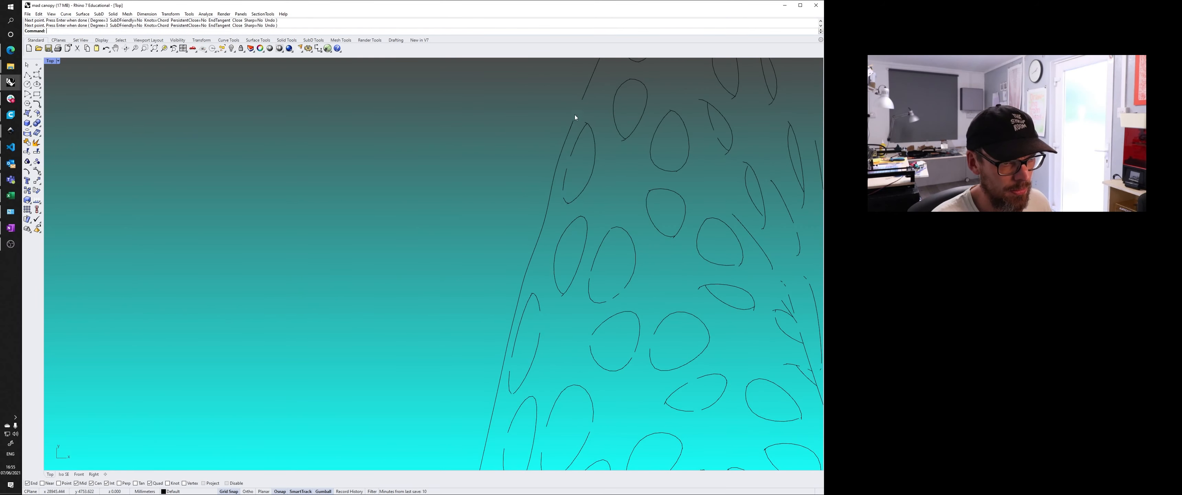
scroll(543, 177, "down", 10)
scroll(542, 227, "up", 14)
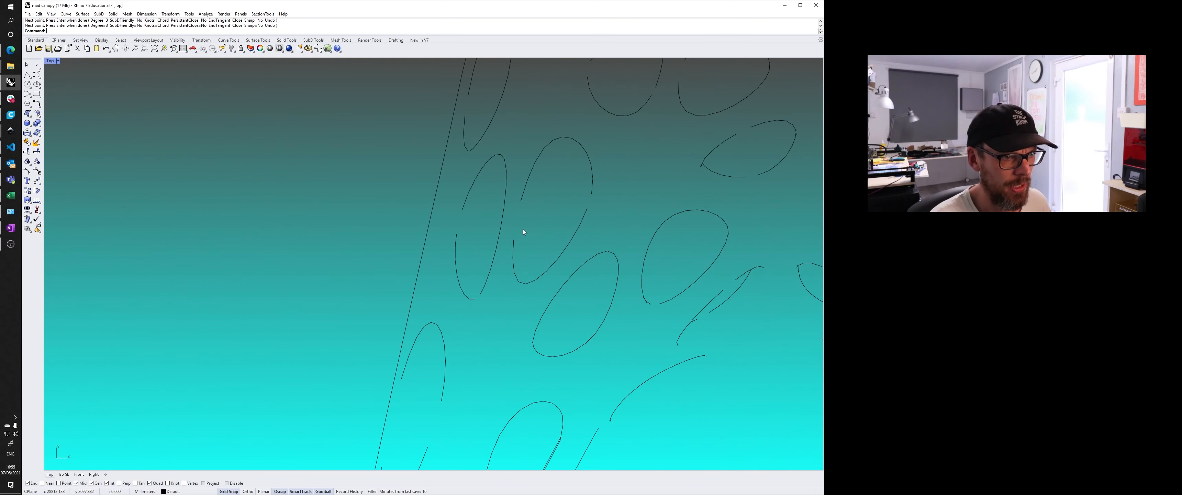
key("Return")
left_click(521, 200)
left_click(514, 215)
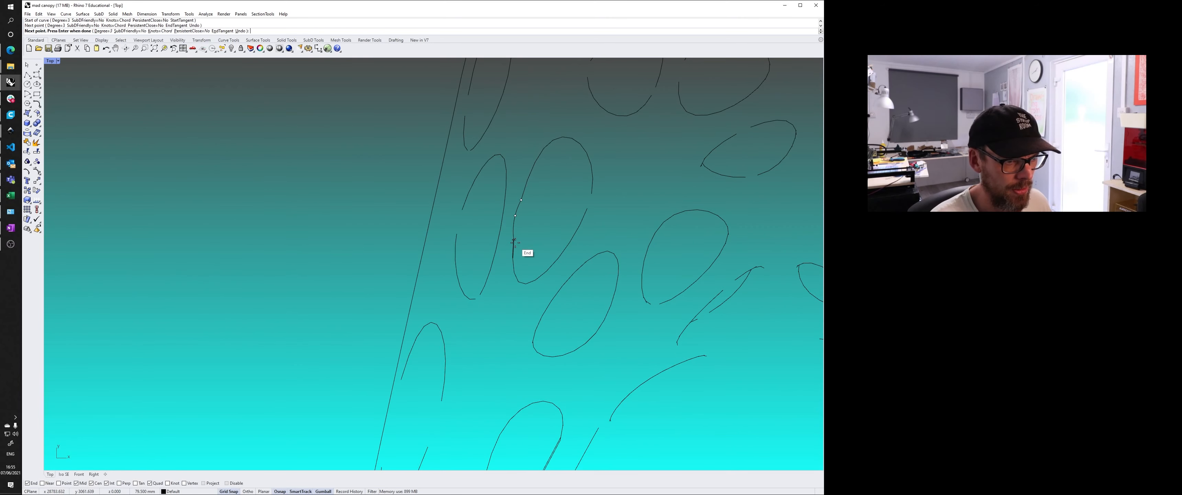
key("Escape")
key("ctrl+z")
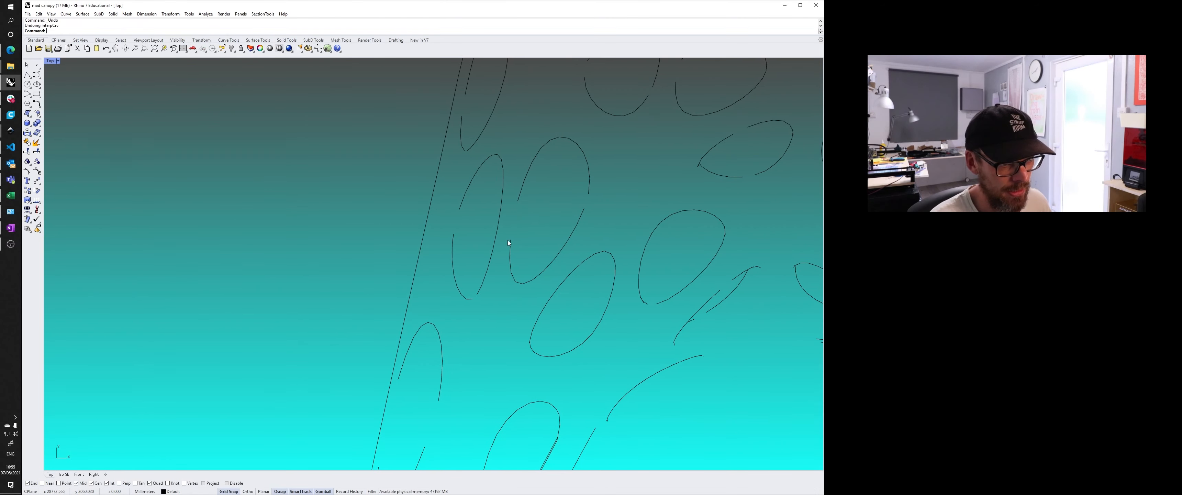
Close the left gap in the large oval hole near the side elevation's left edge with a three-point interpolated curve.
key("Return")
left_click(510, 239)
left_click(514, 223)
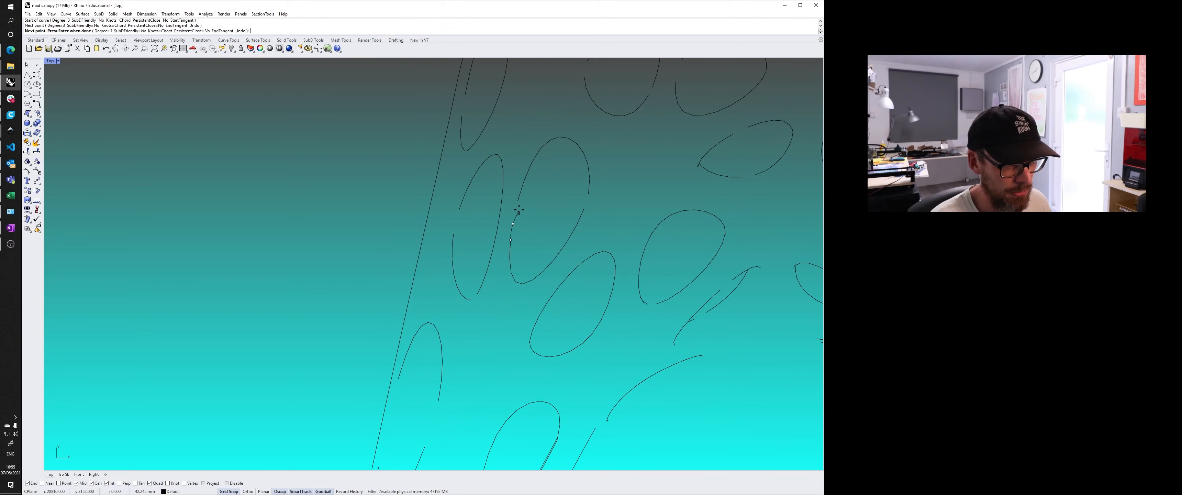
left_click(518, 201)
key("Return")
Bridge the remaining right gap in the same oval hole with an interpolated curve snapped to the existing curve end.
key("Return")
left_click(585, 208)
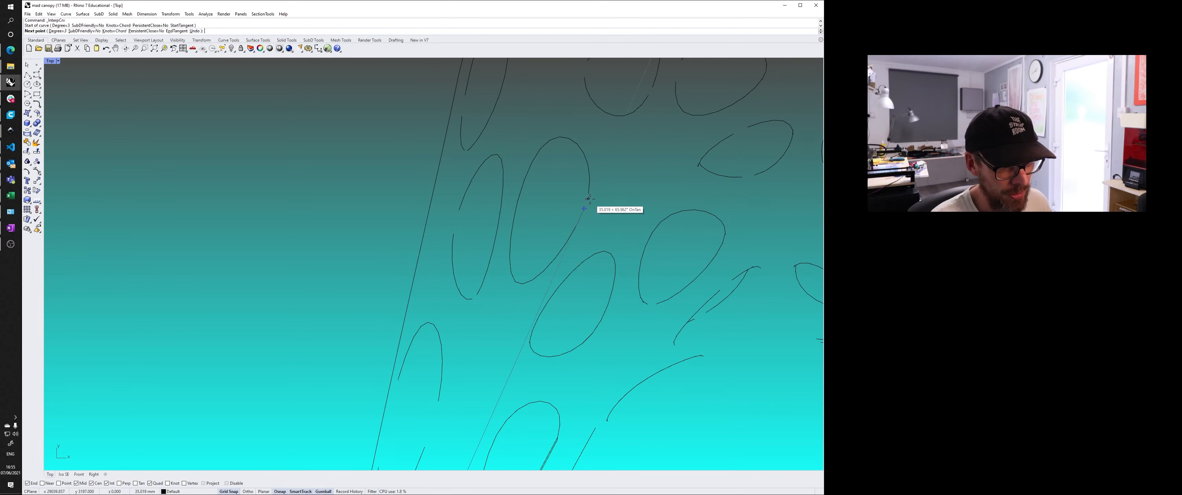
scroll(587, 202, "up", 3)
left_click(587, 201)
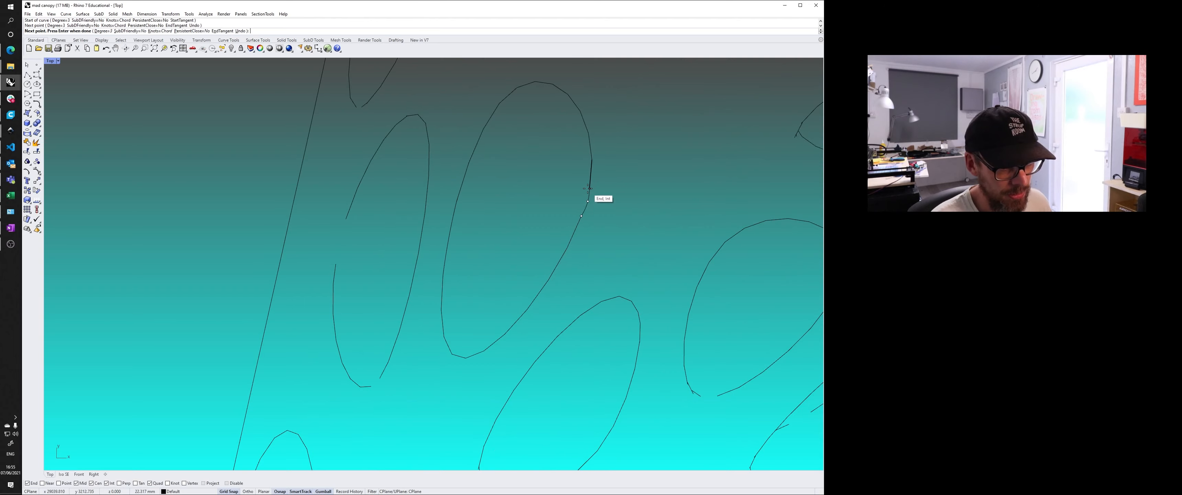
left_click(587, 189)
key("Return")
scroll(587, 189, "down", 7)
key("Return")
scroll(548, 200, "down", 7)
right_click_drag(549, 200, 510, 253)
key("Escape")
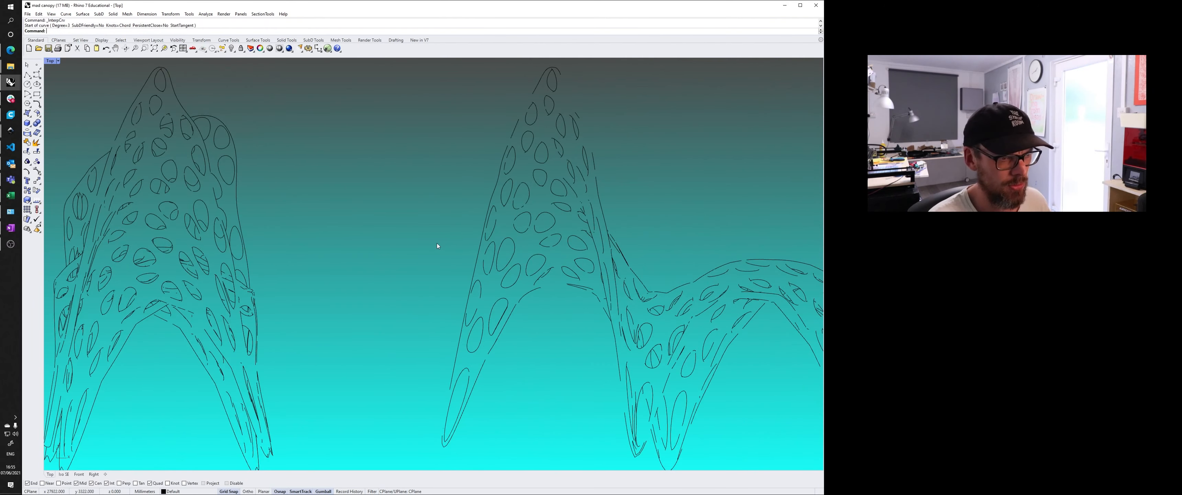
Dimension the overall length of the long side elevation between its outermost feet, placing the dimension line well below the drawing.
scroll(437, 243, "down", 11)
right_click_drag(422, 252, 442, 286)
scroll(478, 280, "down", 8)
scroll(504, 234, "up", 2)
scroll(506, 233, "up", 2)
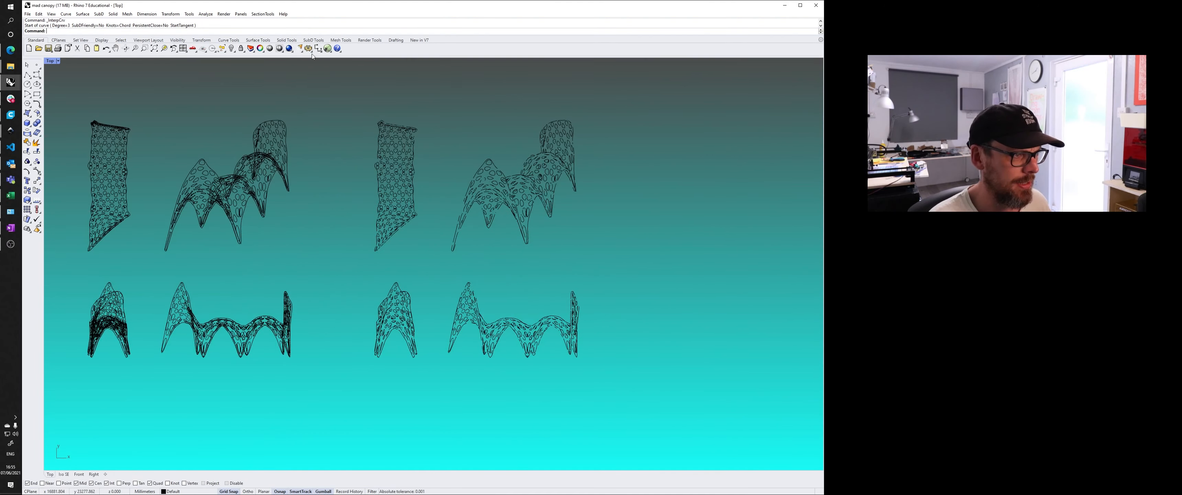
left_click(395, 40)
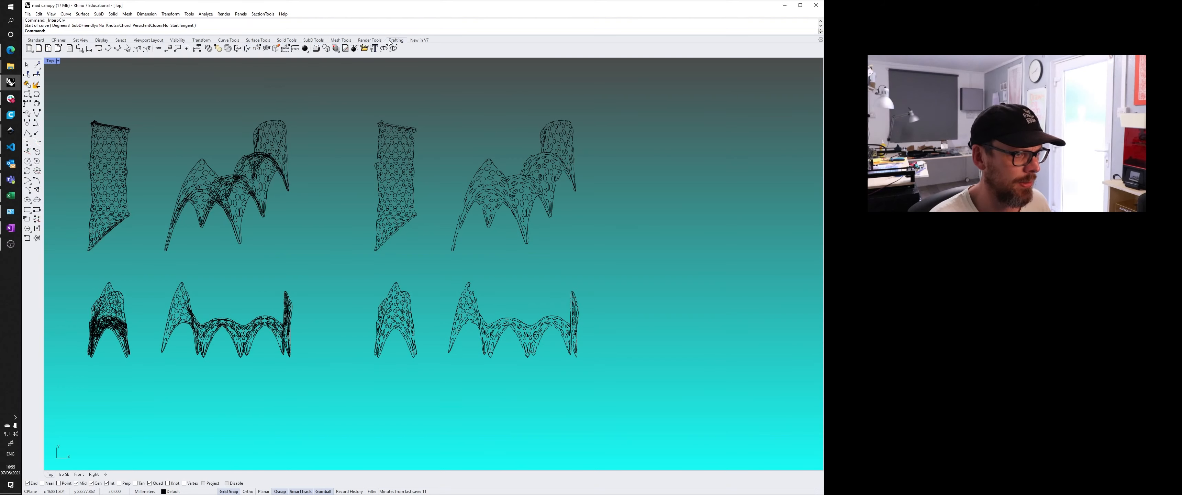
left_click(81, 48)
scroll(476, 381, "up", 3)
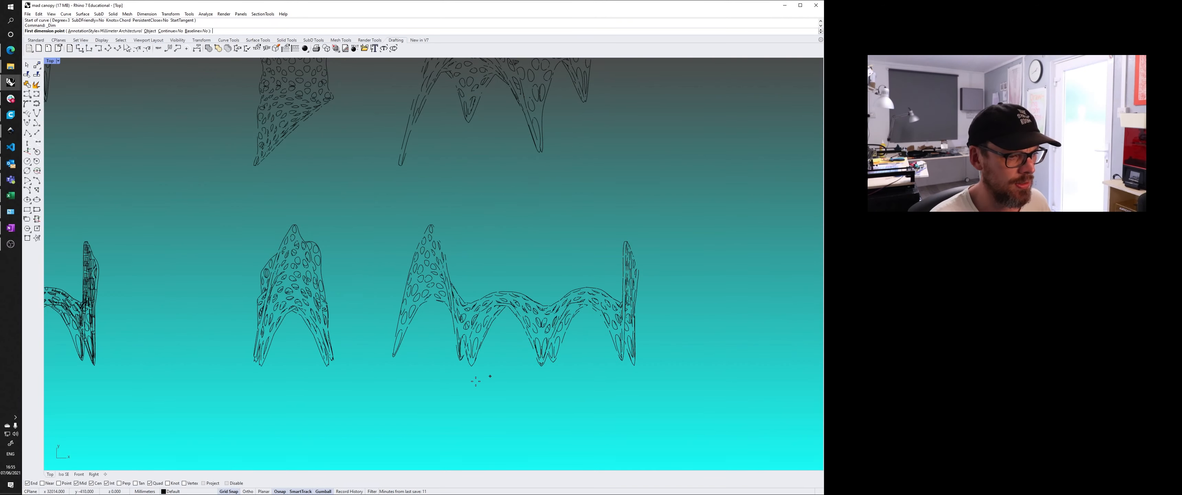
scroll(381, 360, "up", 3)
left_click(397, 352)
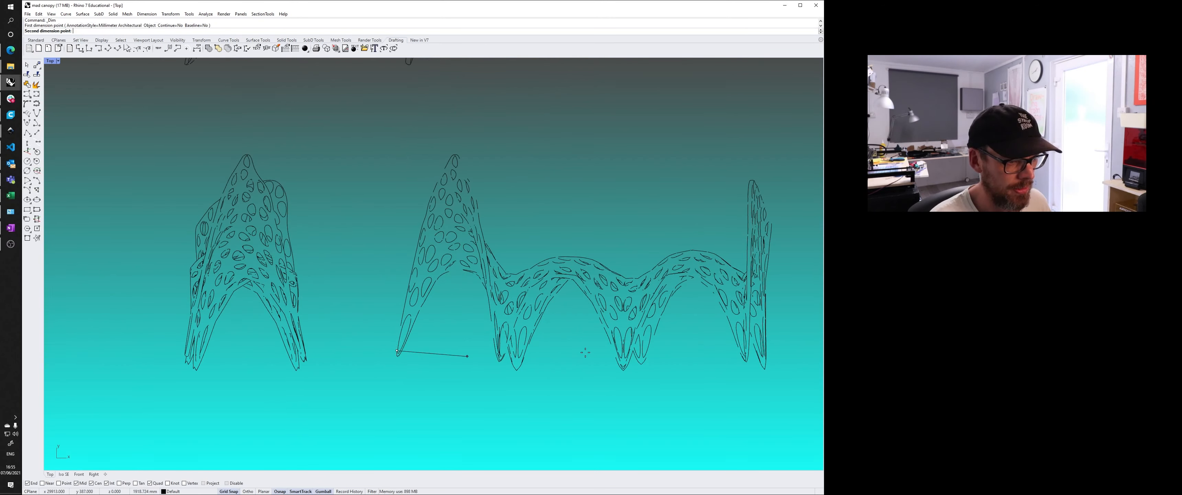
left_click(766, 335)
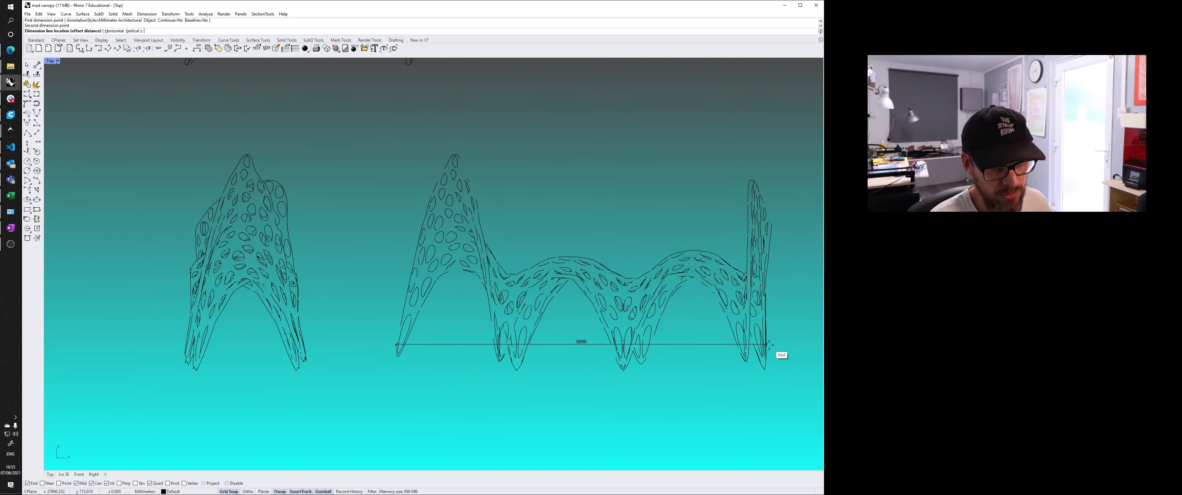
left_click(732, 397)
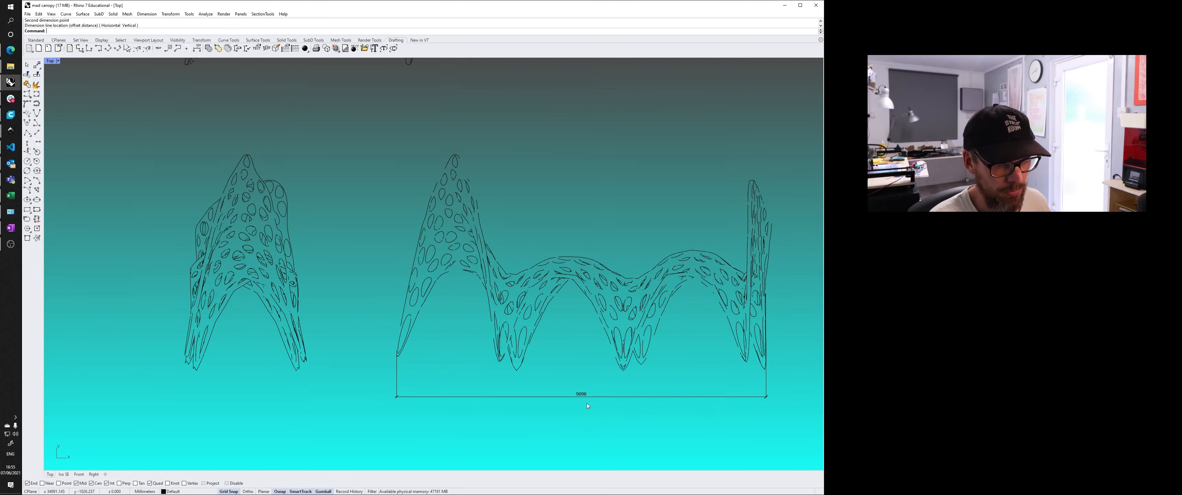
Delete the overall length dimension below the side elevation.
double_click(582, 394)
key("Escape")
key("Escape")
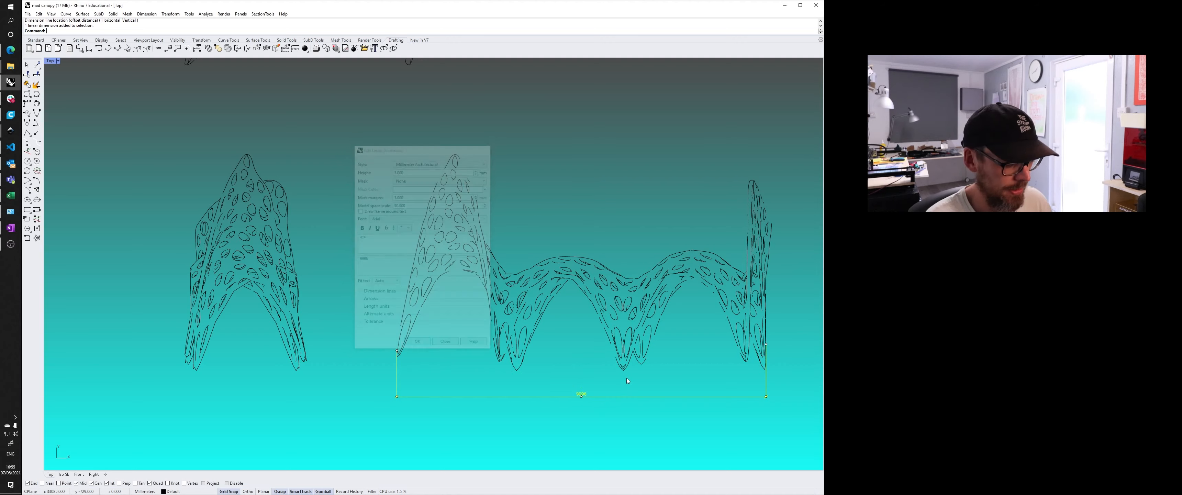
key("Delete")
key("Return")
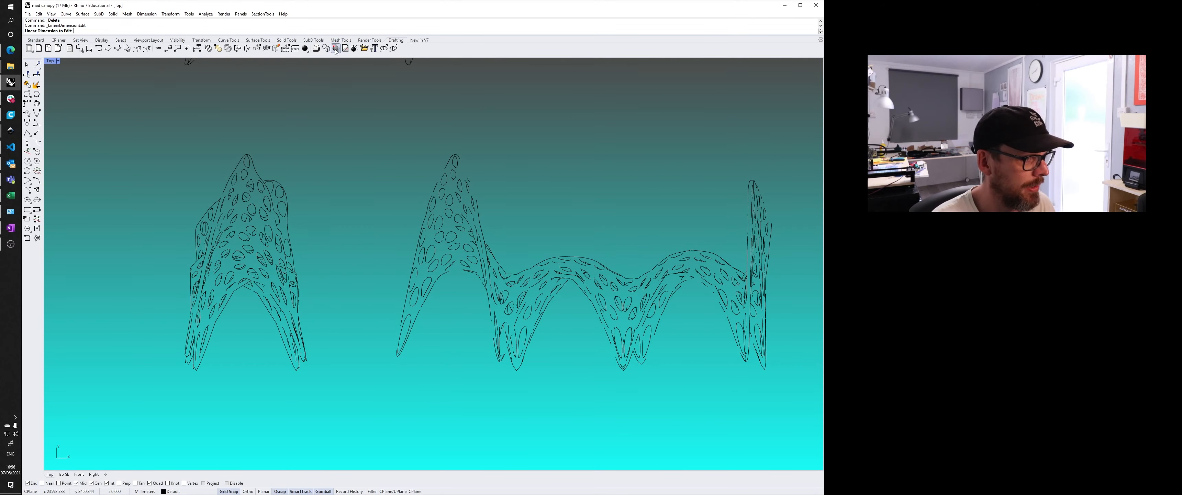
Add a horizontal dimension across the side elevation from the leftmost foot to the rightmost foot, placed close beneath it.
left_click(79, 48)
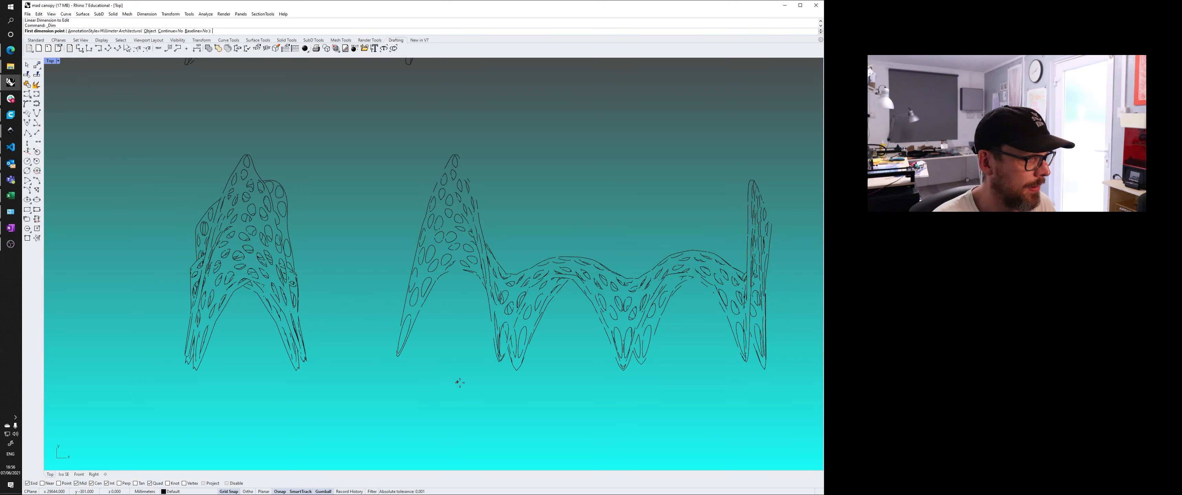
left_click(398, 353)
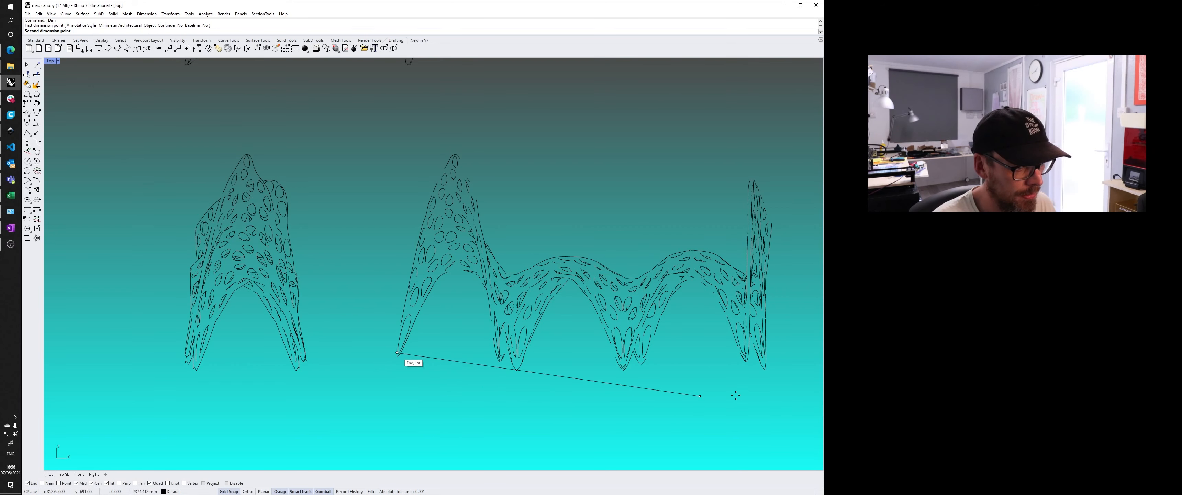
left_click(769, 353)
left_click(769, 353)
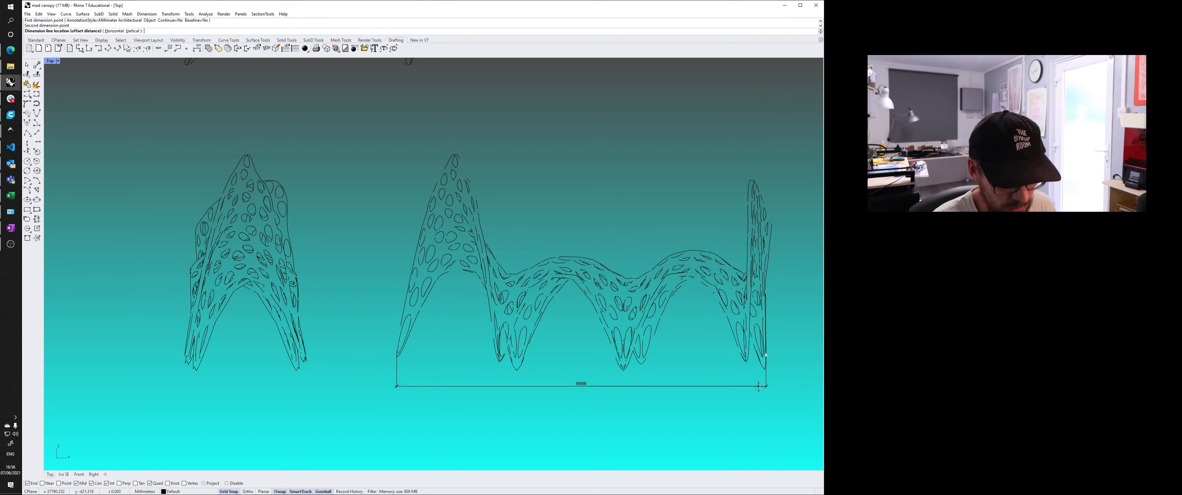
left_click(775, 362)
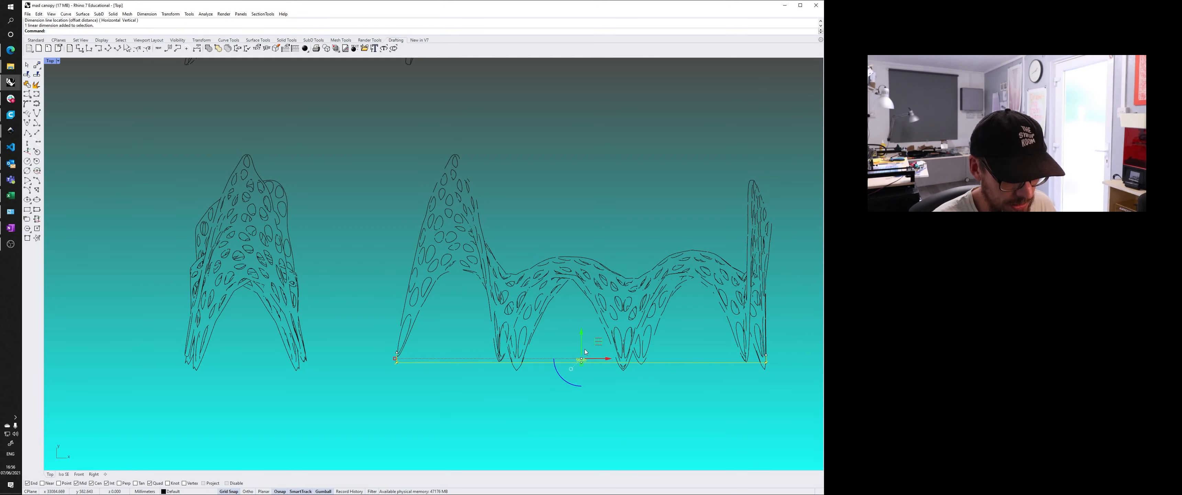
Move the overall length dimension down so it clears the feet of the side elevation, accepting the history break.
left_click_drag(583, 344, 584, 363)
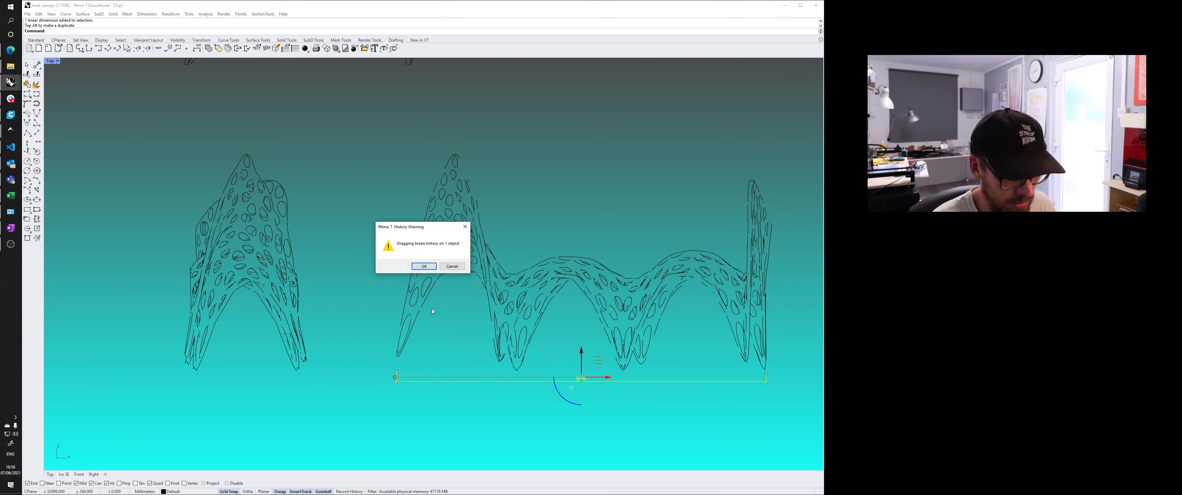
left_click(431, 266)
left_click(439, 342)
right_click_drag(637, 368, 593, 371)
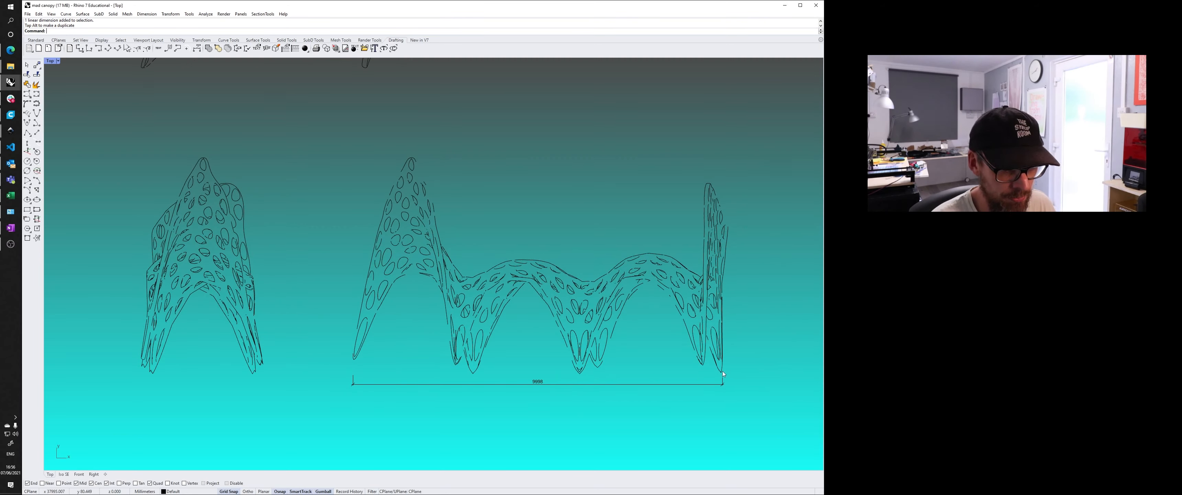
left_click(528, 384)
left_click_drag(537, 355, 538, 359)
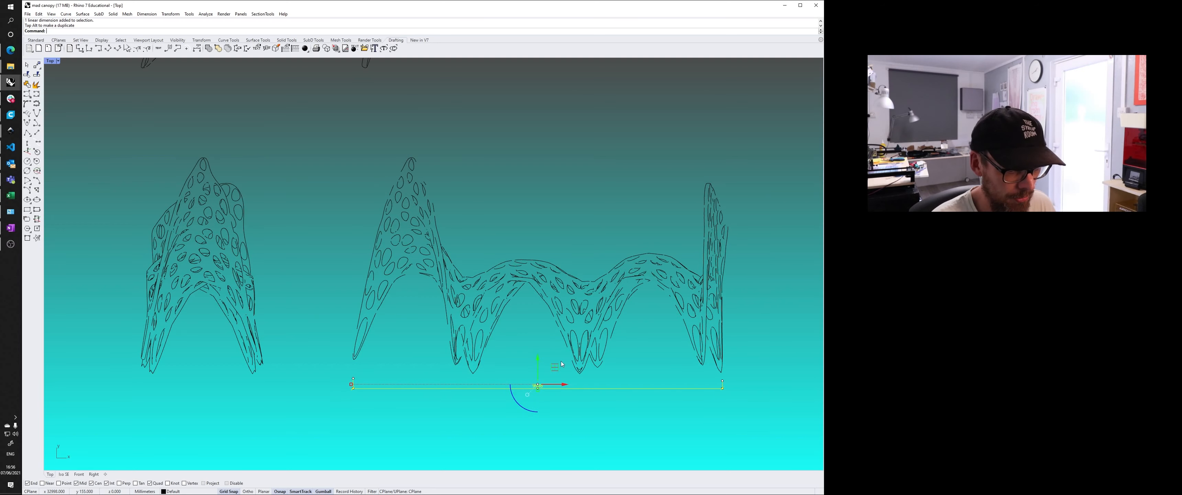
left_click(629, 360)
right_click_drag(783, 330, 723, 348)
right_click(659, 218)
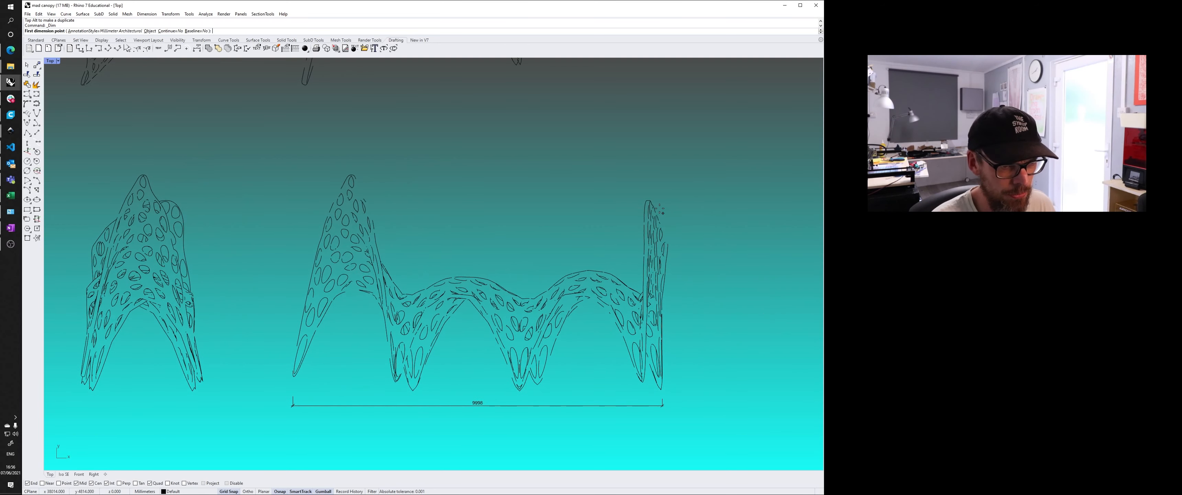
left_click(649, 201)
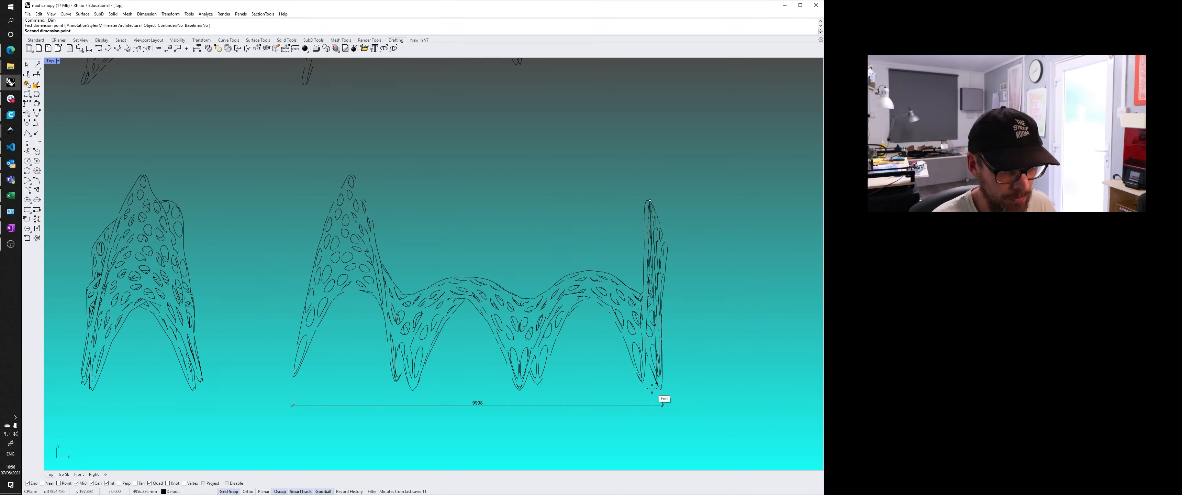
key("Escape")
Dimension the side elevation's full height from the bottom of its rightmost foot to the level of the left peak.
right_click(688, 439)
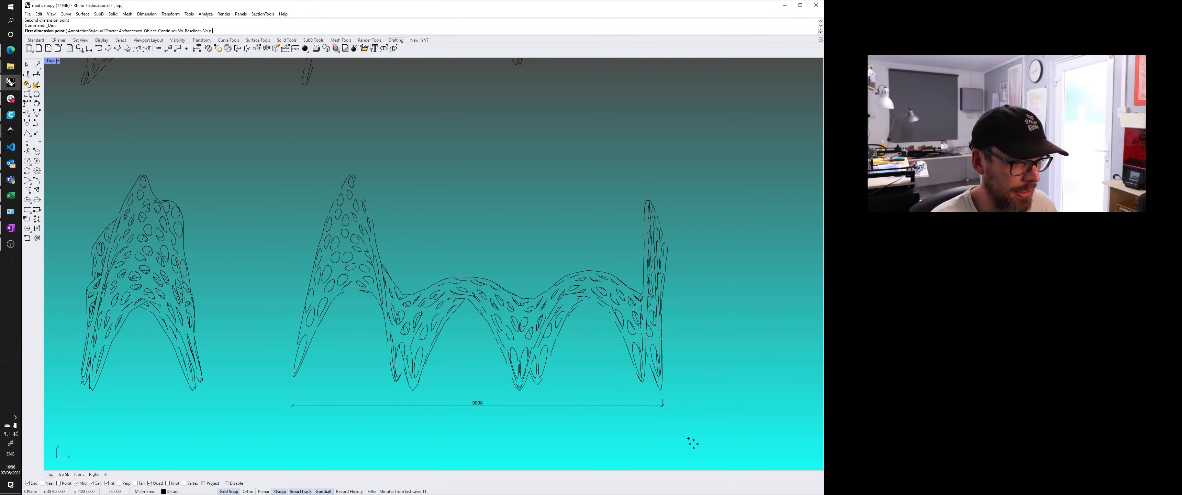
left_click(661, 389)
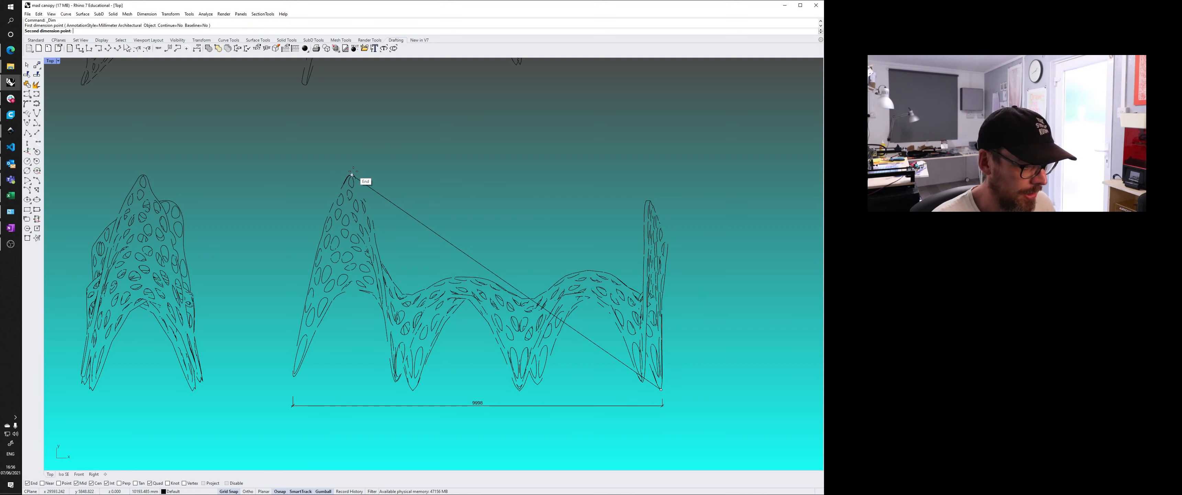
key("shift")
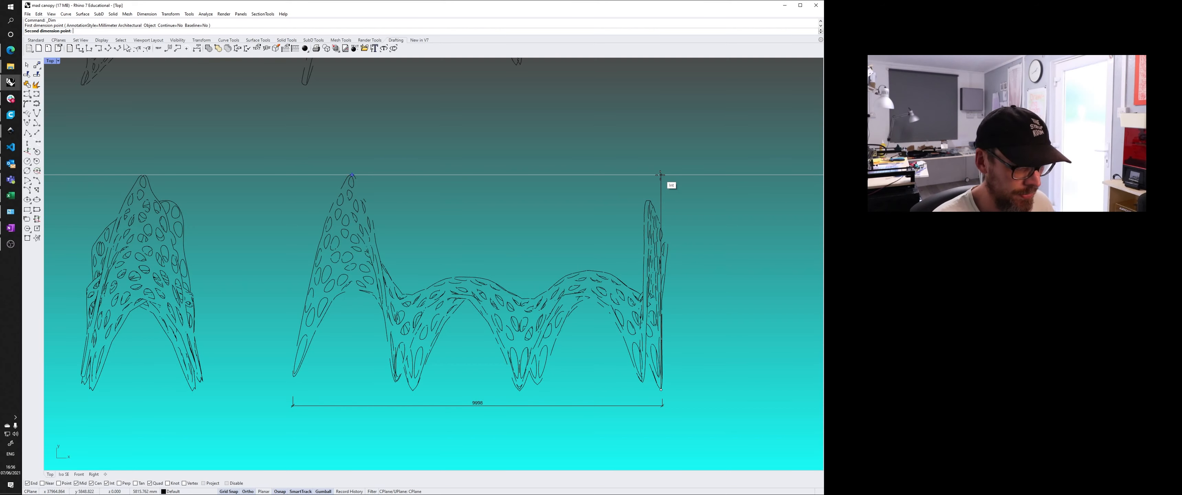
left_click(659, 175)
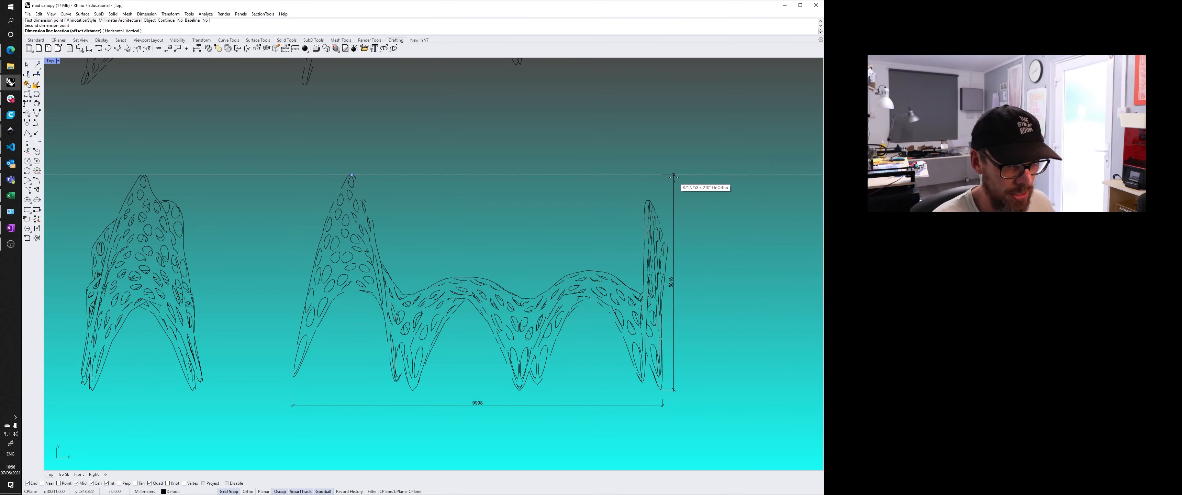
left_click(675, 191)
Move the overall height dimension farther right, away from the side elevation's outline.
left_click(676, 211)
left_click_drag(686, 284, 705, 285)
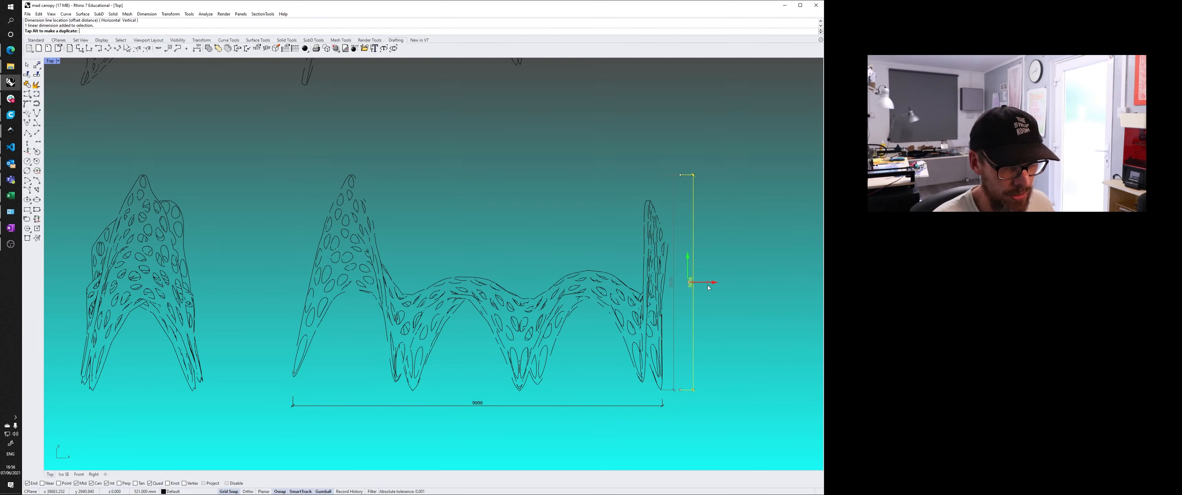
left_click(451, 264)
right_click_drag(541, 239, 581, 238)
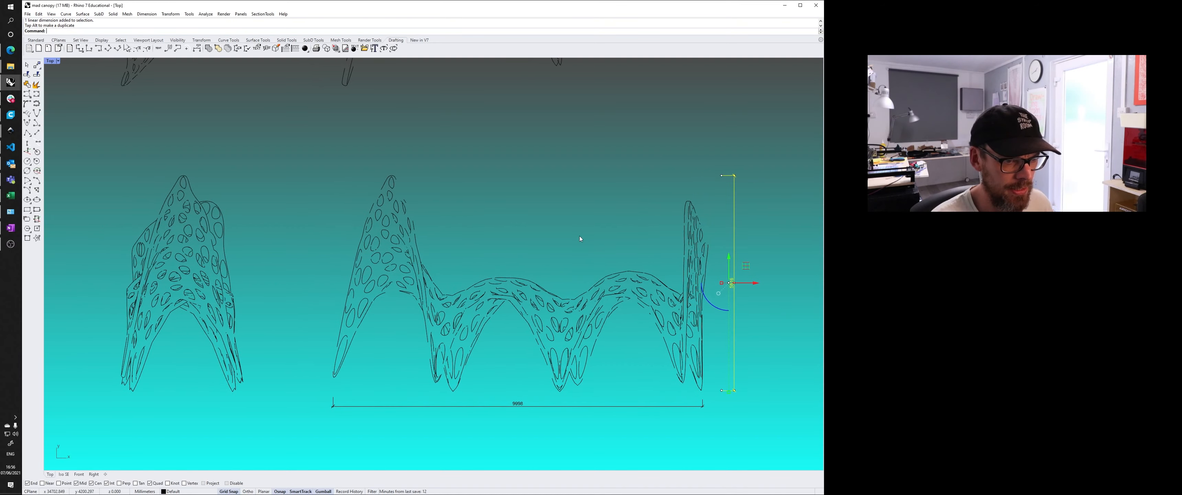
left_click(580, 238)
Move the overall length dimension farther down to leave room for individual bay dimensions beneath the side elevation.
right_click_drag(515, 285, 548, 328)
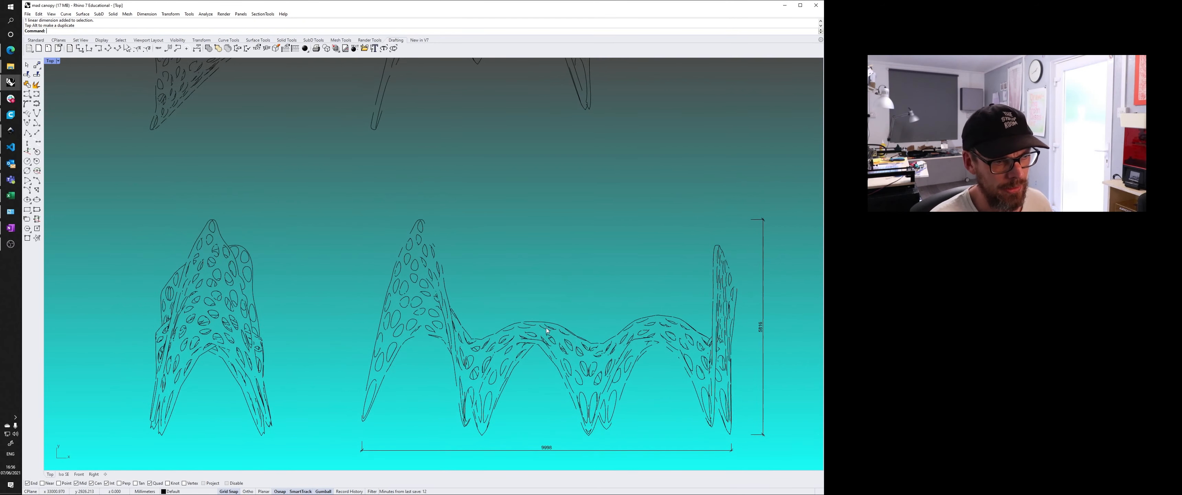
scroll(349, 302, "down", 2)
right_click_drag(395, 299, 418, 236)
left_click(547, 355)
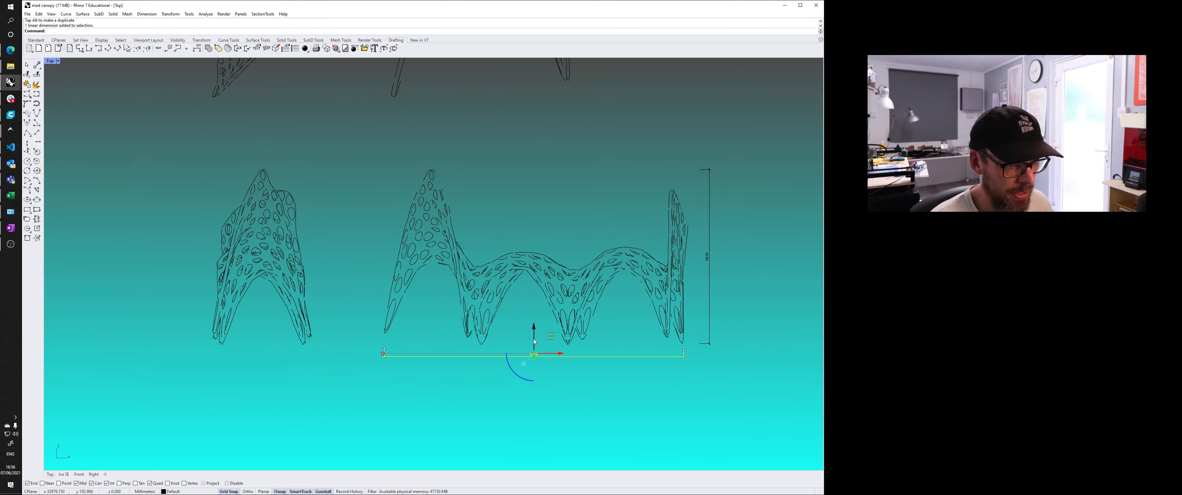
left_click_drag(547, 355, 546, 400)
key("Escape")
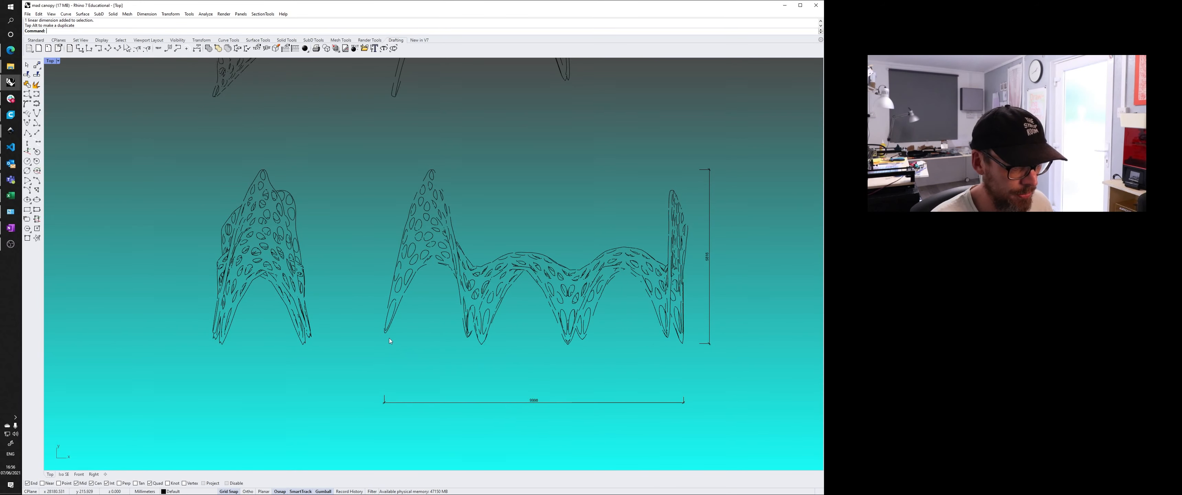
Dimension the first arch's span from the leftmost foot to the next foot, directly beneath the side elevation.
right_click(389, 338)
left_click(385, 330)
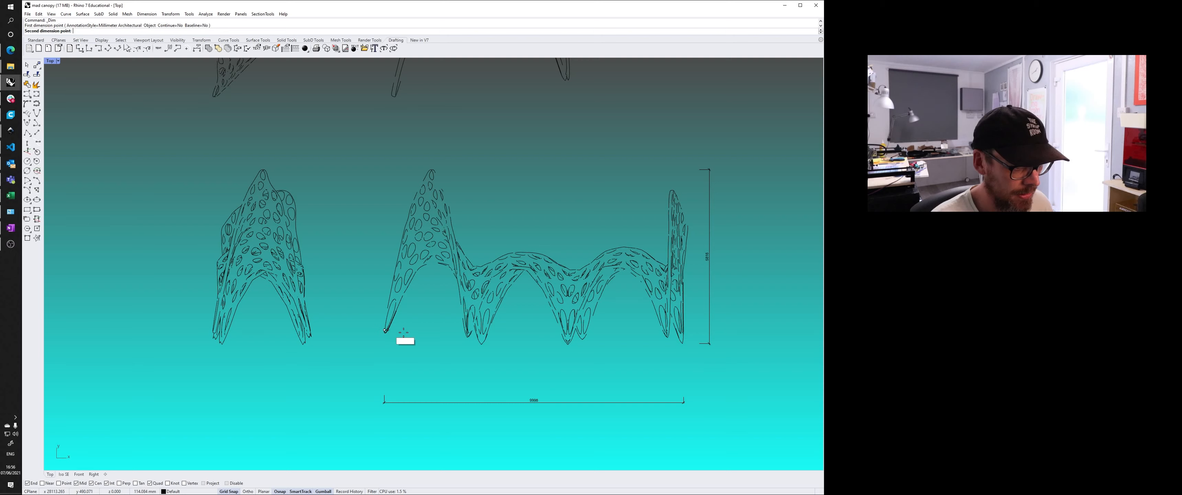
left_click(465, 331)
left_click(465, 331)
Dimension the second arch's span between the second and third feet, aligning its dimension line with the first span's.
right_click(467, 331)
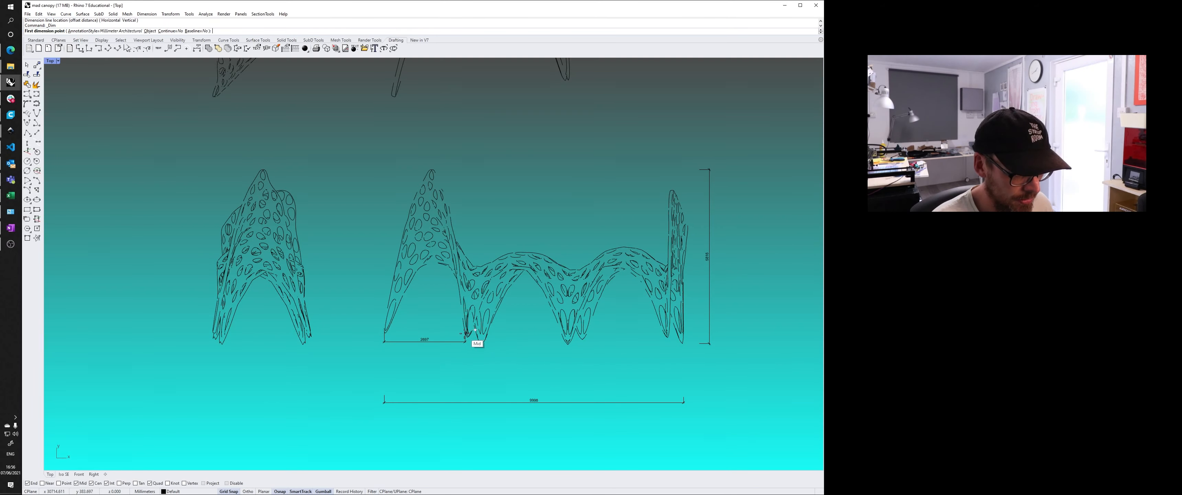
left_click(468, 332)
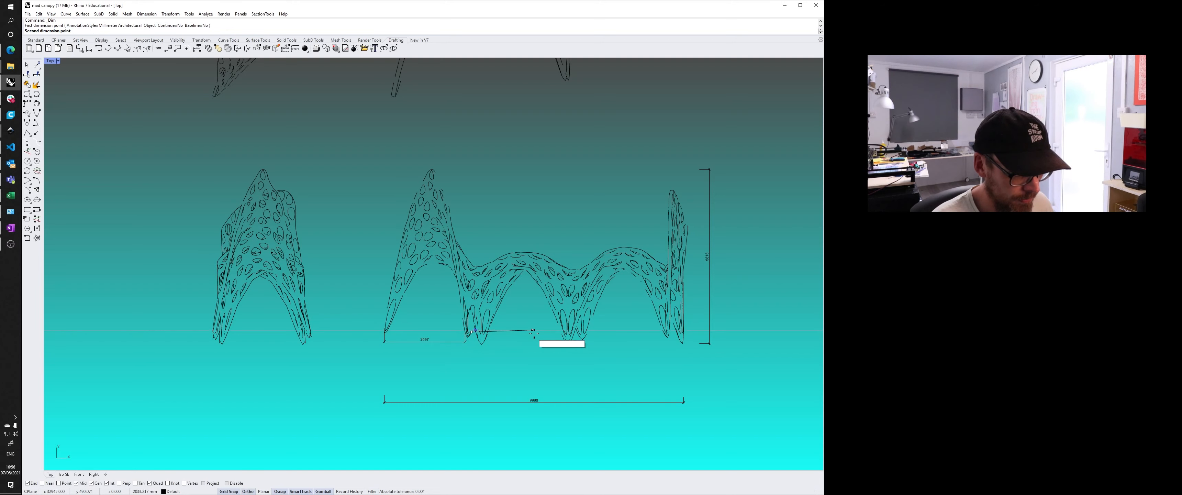
left_click(560, 334)
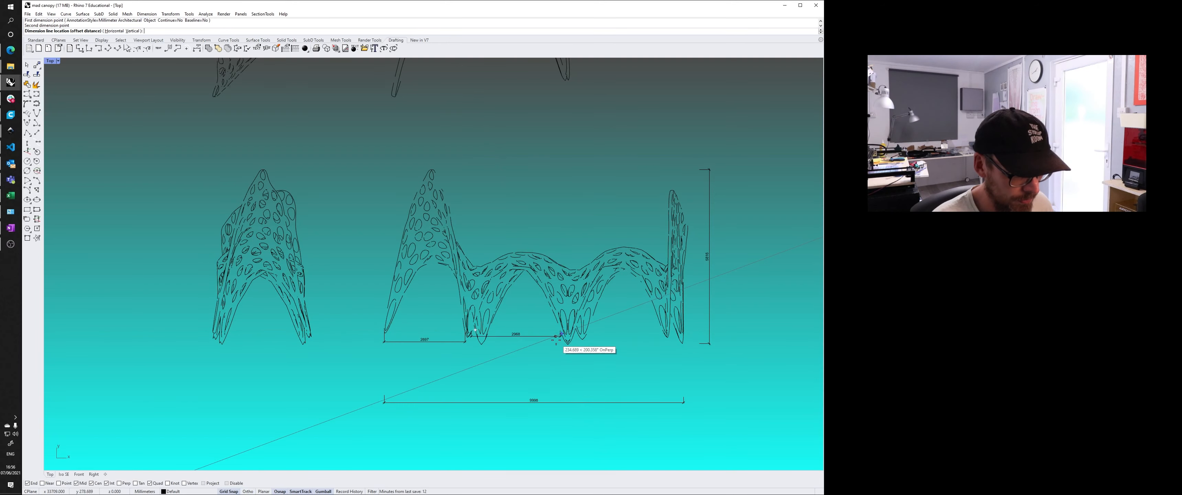
left_click(465, 342)
key("Return")
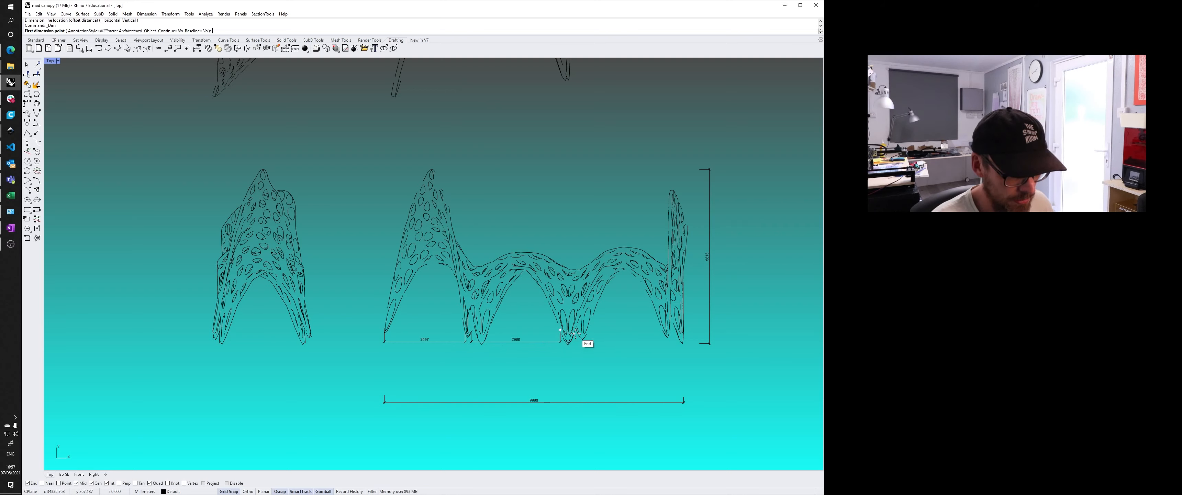
Dimension the third arch's span between the third and fourth feet, aligning its dimension line with the other two spans.
left_click(573, 331)
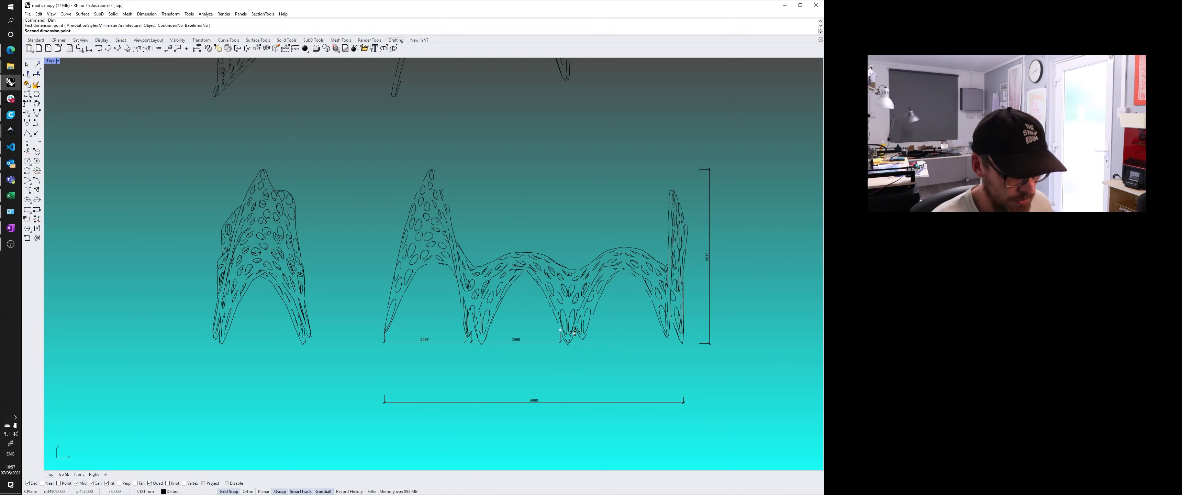
left_click(665, 330)
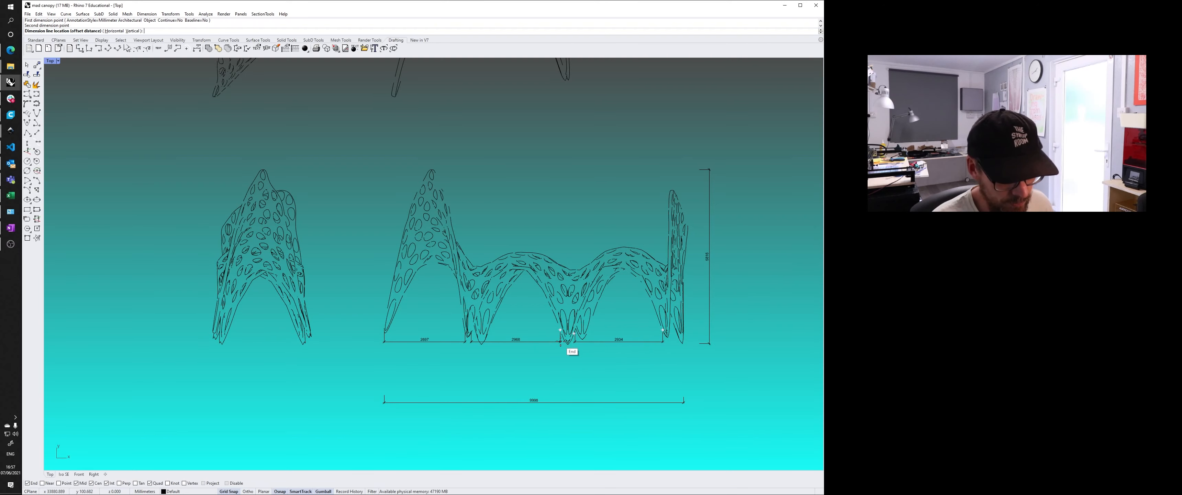
left_click(561, 342)
Move the three arch span dimensions together down to just above the overall length dimension.
left_click(590, 342)
left_click(528, 343, "shift")
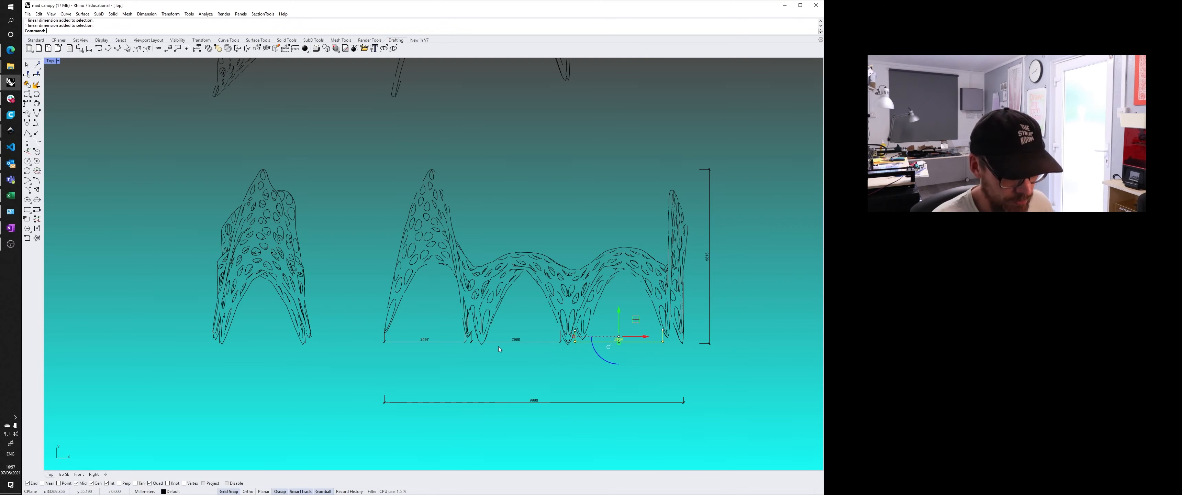
left_click(429, 341, "shift")
left_click_drag(523, 313, 522, 353)
left_click(421, 268)
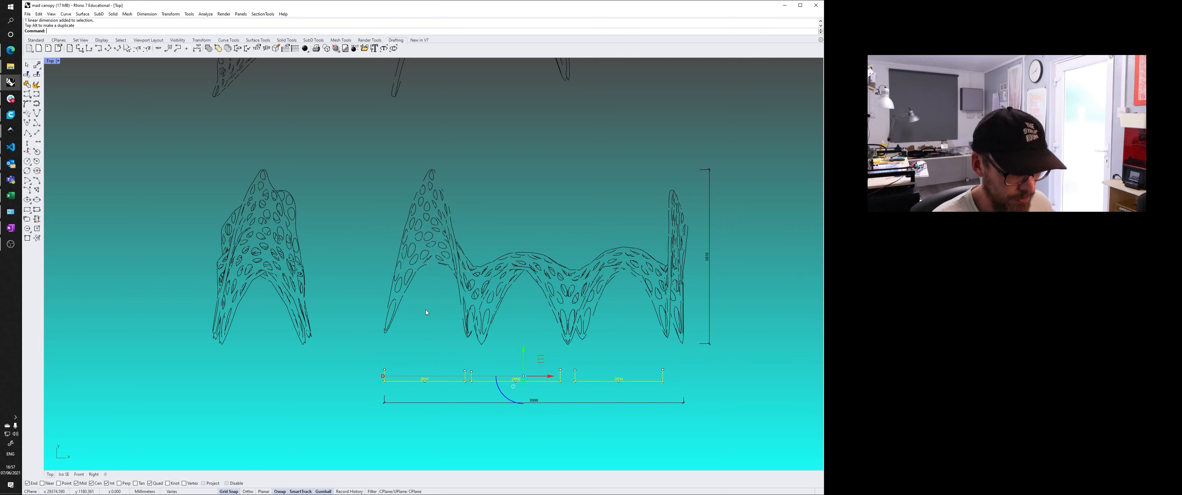
left_click(447, 344)
Draw a vertical line from the leftmost foot's tip down to the first span dimension's extension line.
right_click_drag(431, 346, 421, 336)
right_click_drag(358, 295, 415, 324)
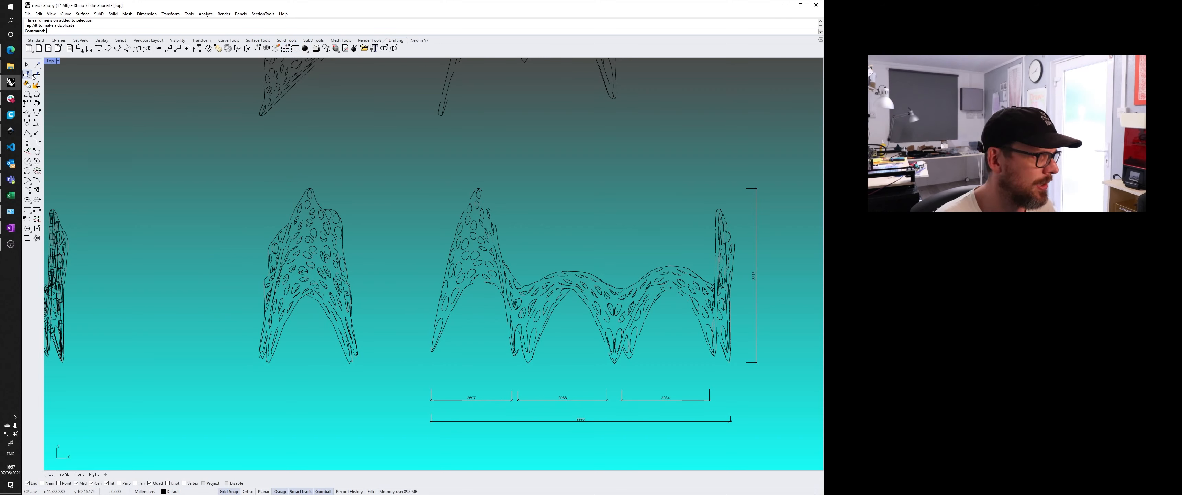
left_click(37, 133)
scroll(407, 350, "up", 4)
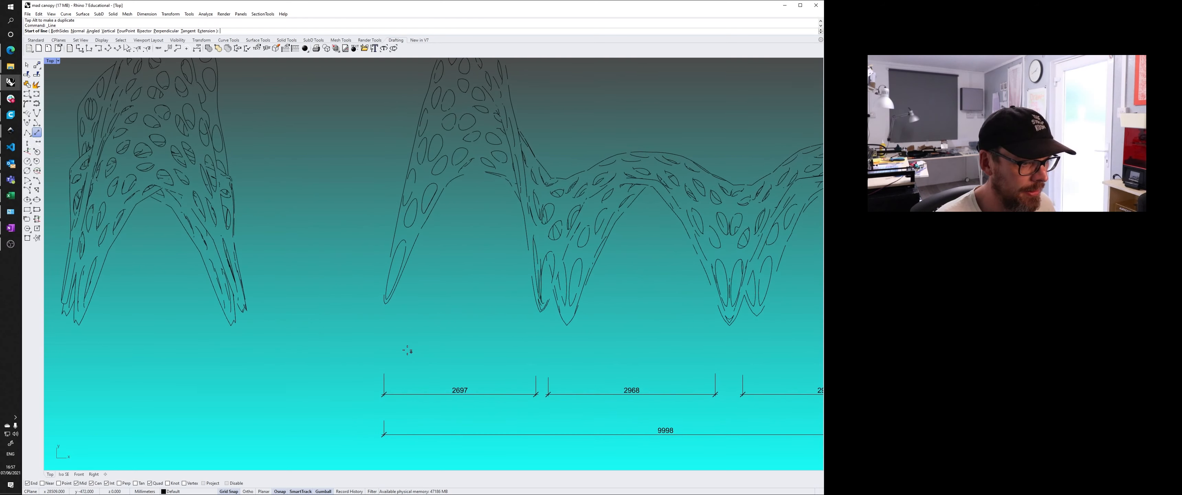
left_click(383, 301)
left_click(384, 370)
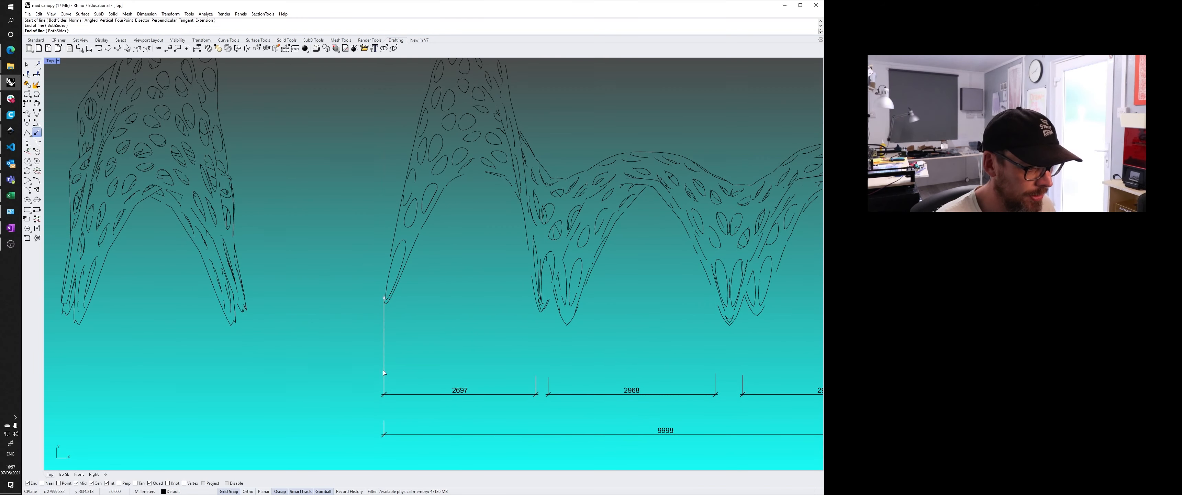
key("Return")
key("Escape")
Shorten the vertical guide line and duplicate it above the other end of the first span dimension.
left_click(384, 344)
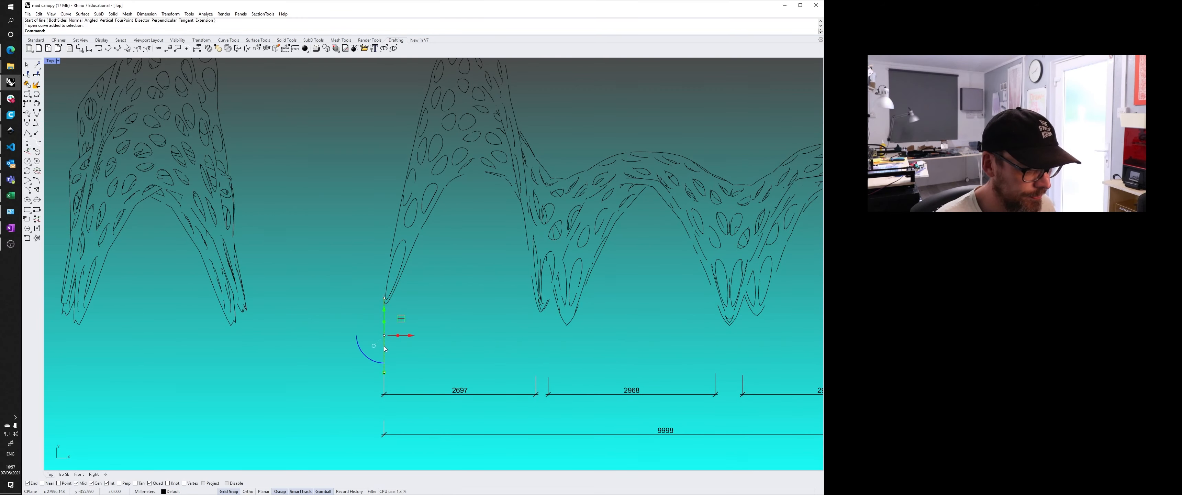
left_click_drag(384, 372, 557, 336)
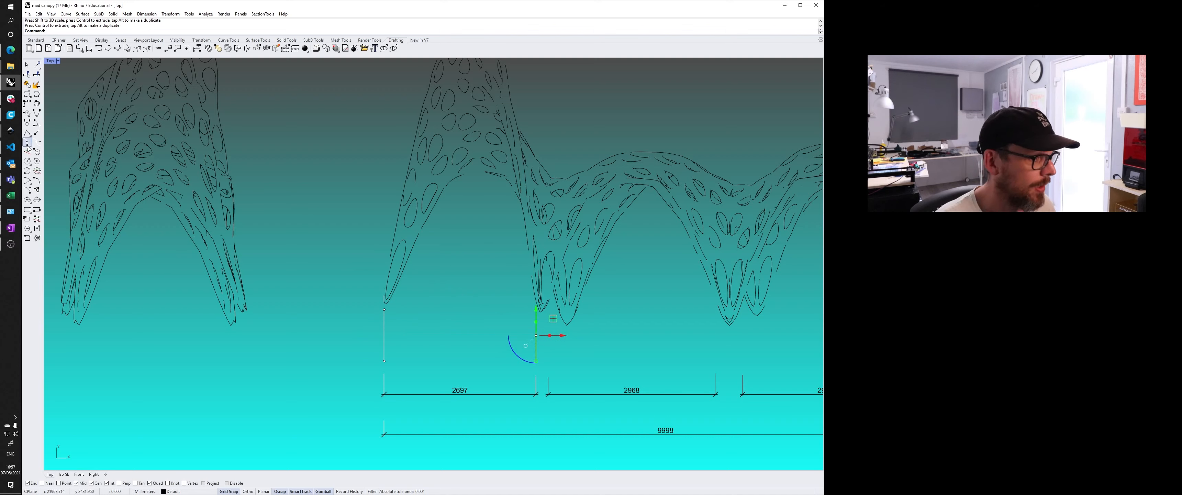
key("ctrl+z")
Copy the vertical guide line to both ends of the second and third span dimensions.
type("Copy")
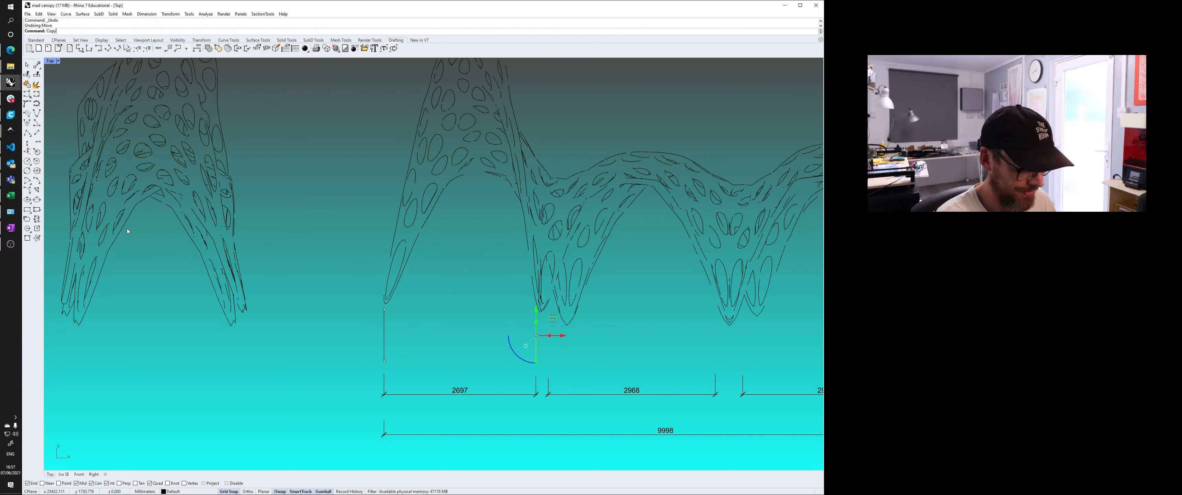
key("Return")
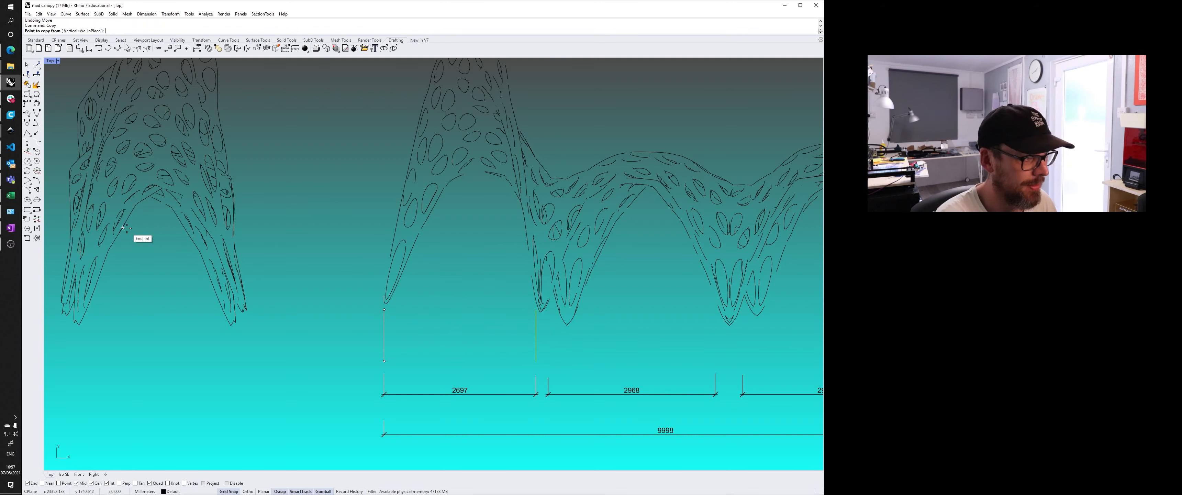
left_click(539, 373)
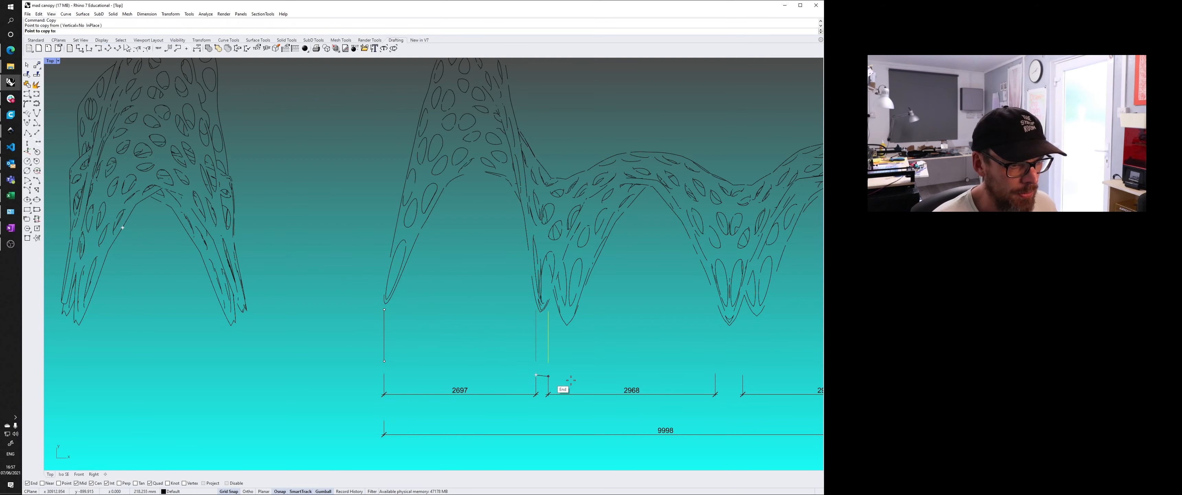
left_click(714, 372)
left_click(742, 374)
right_click_drag(756, 365, 512, 346)
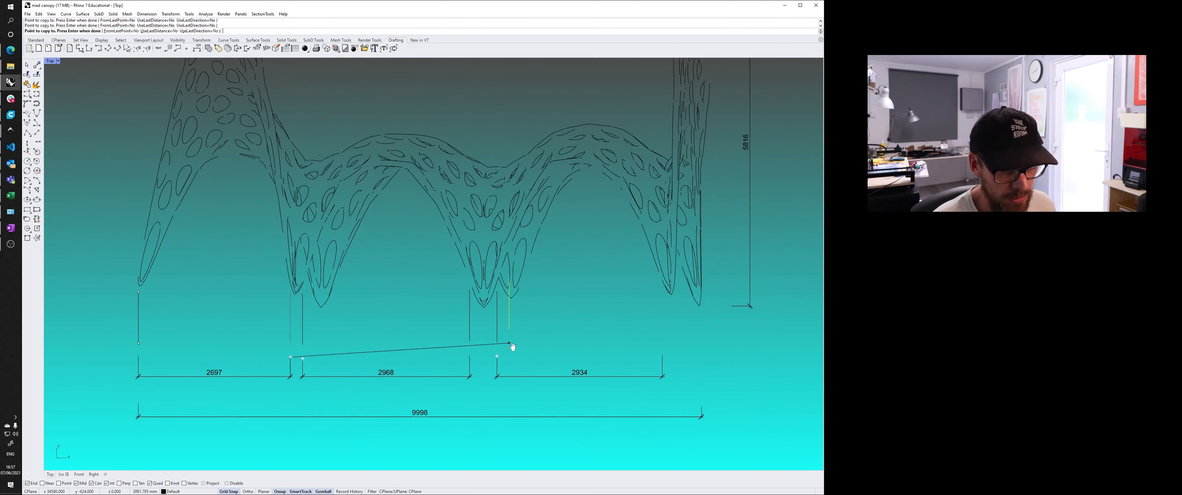
left_click(662, 356)
right_click(624, 356)
Set the linetype of all six vertical guide lines beneath the side elevation to Hidden and check the dashes.
right_click_drag(614, 343, 683, 371)
scroll(683, 371, "down", 2)
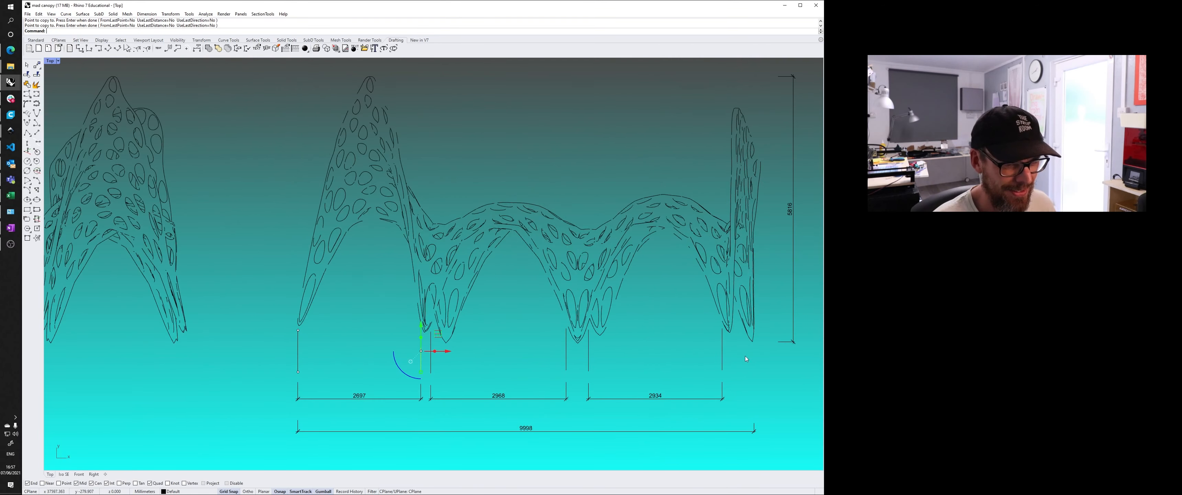
left_click_drag(738, 367, 316, 349)
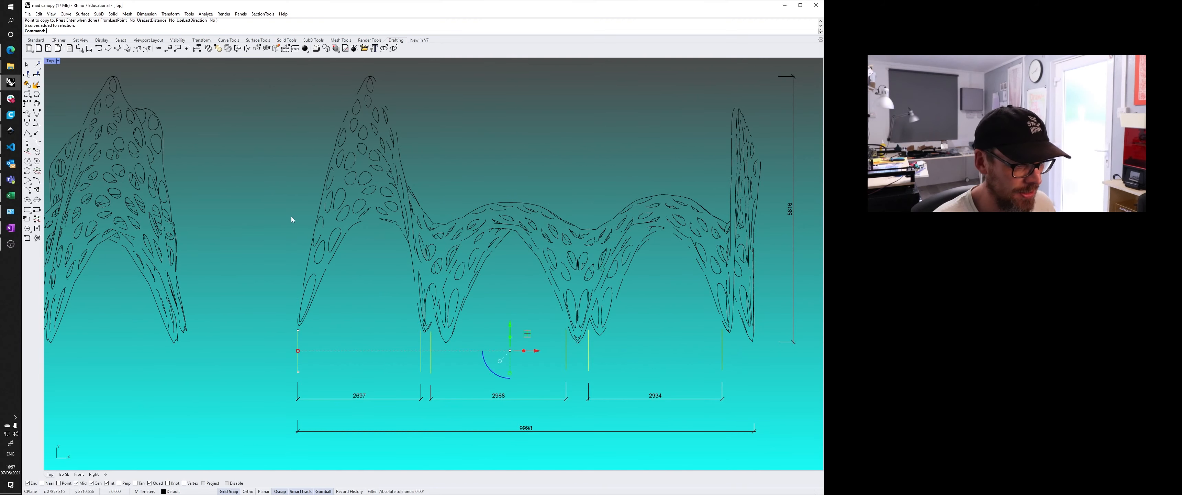
left_click(285, 49)
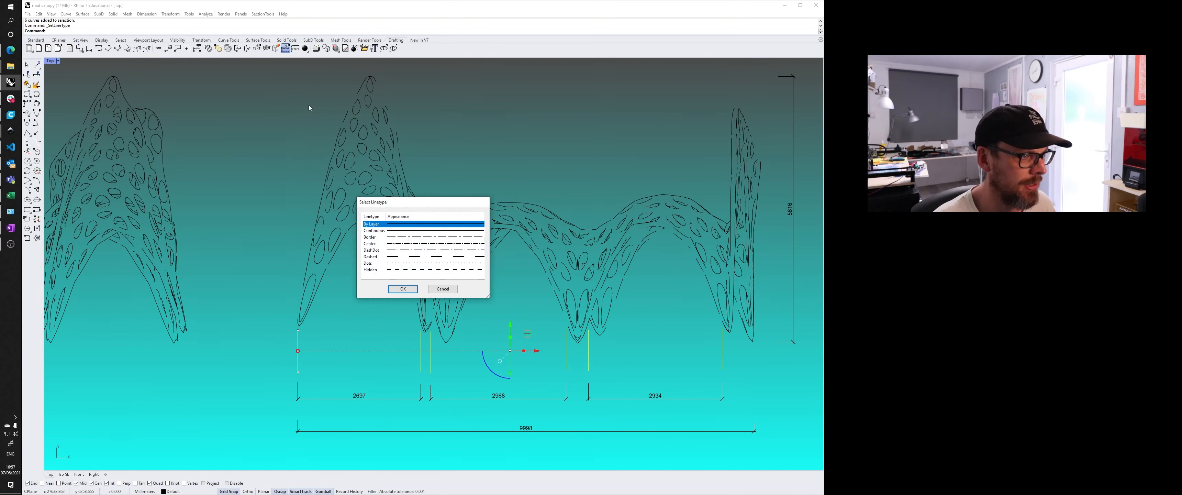
left_click(413, 244)
left_click(412, 236)
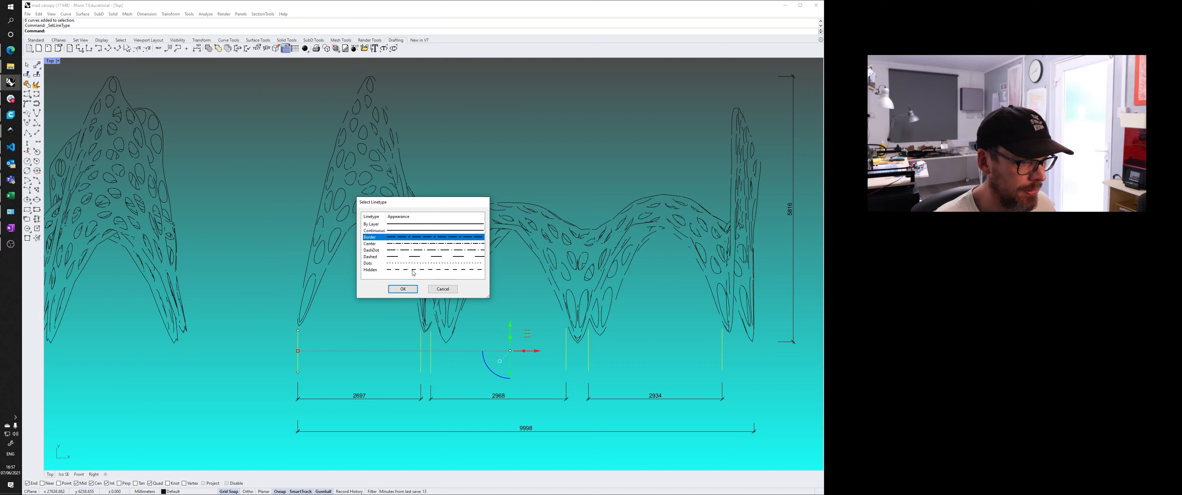
left_click(403, 288)
left_click(377, 322)
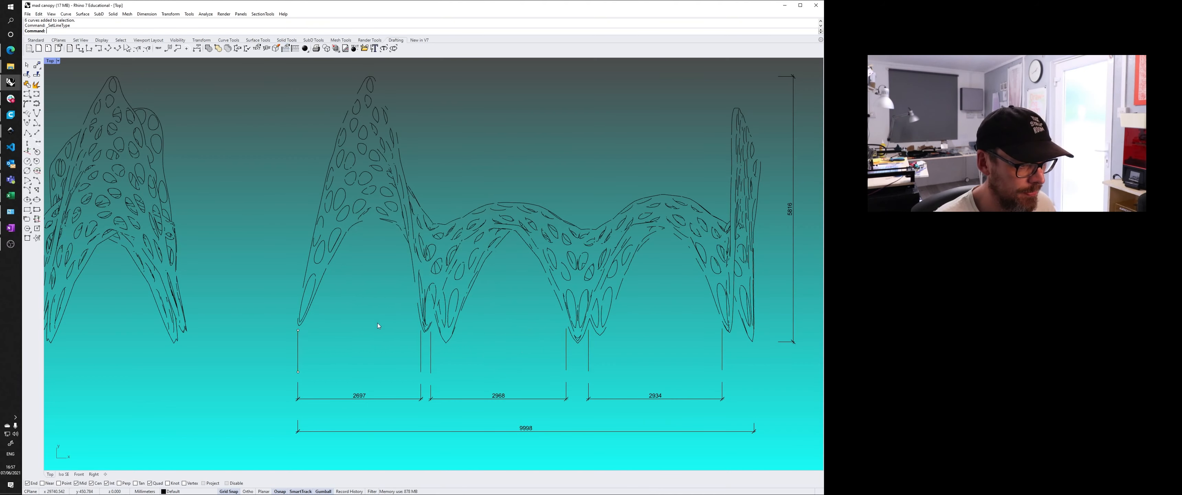
scroll(293, 351, "up", 5)
scroll(289, 354, "up", 5)
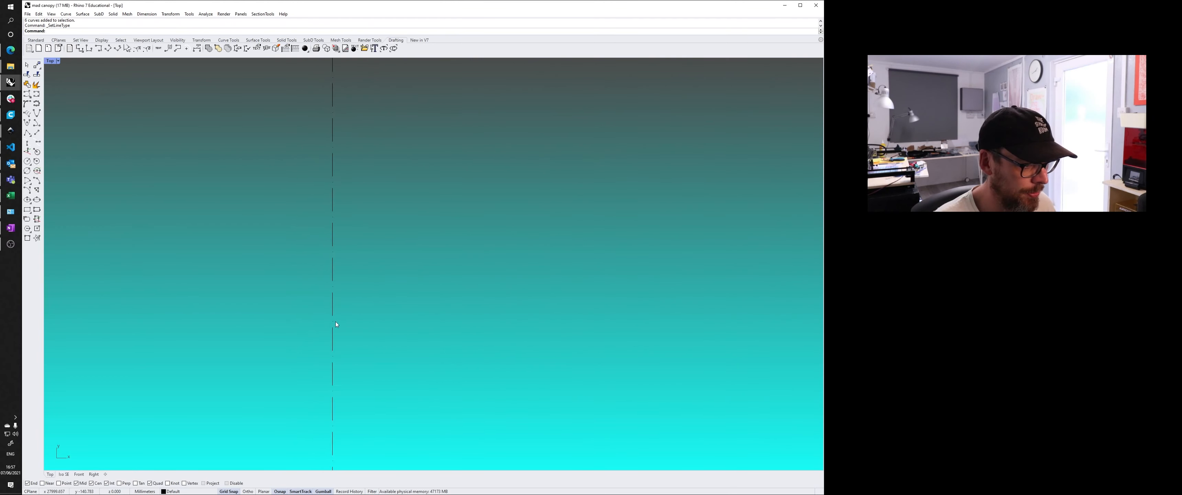
scroll(345, 322, "down", 10)
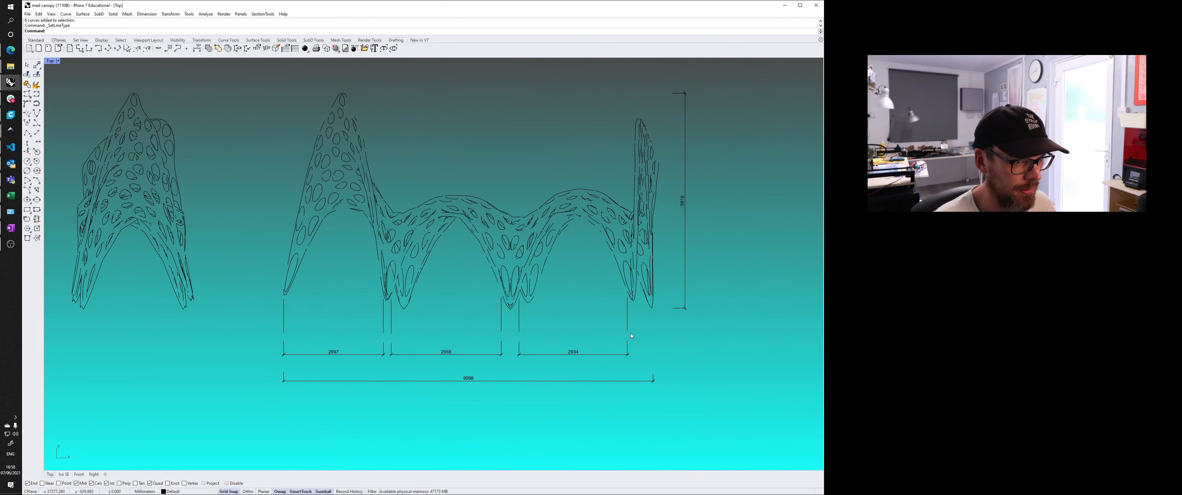
With the rightmost guide line selected, inspect the DashDot pattern and linetype scale in the document's linetype settings.
left_click_drag(618, 314, 618, 314)
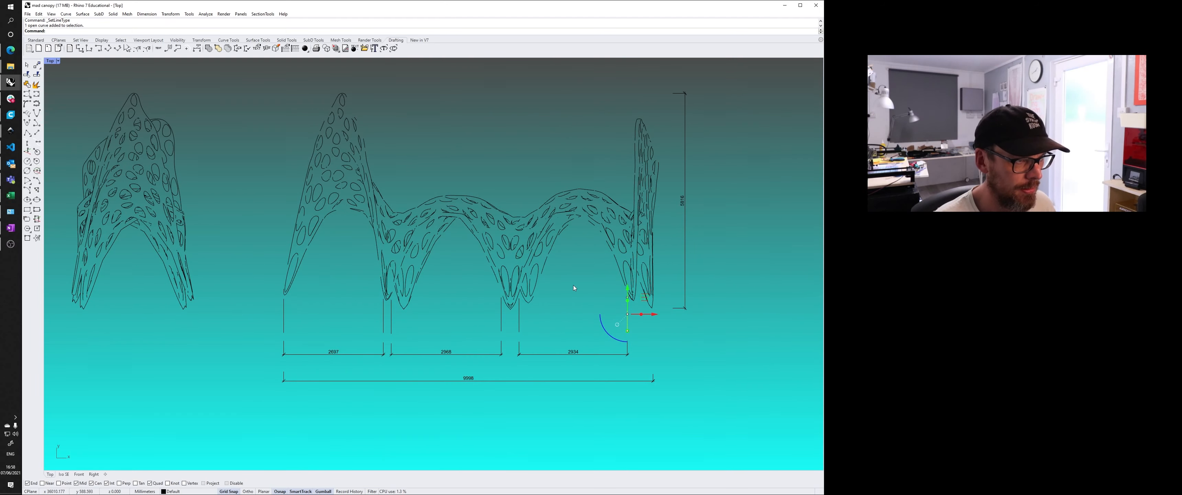
right_click(284, 48)
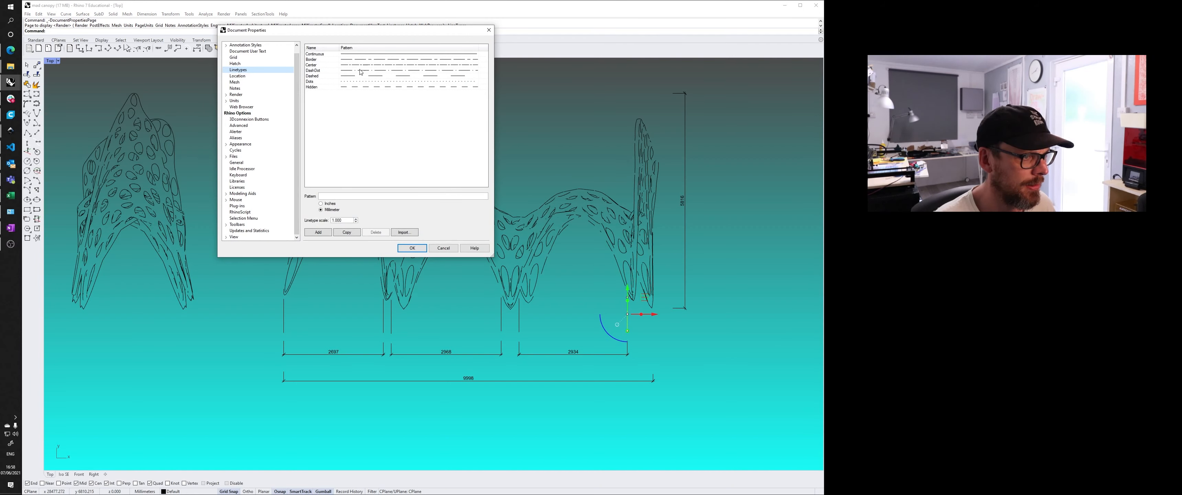
left_click(361, 71)
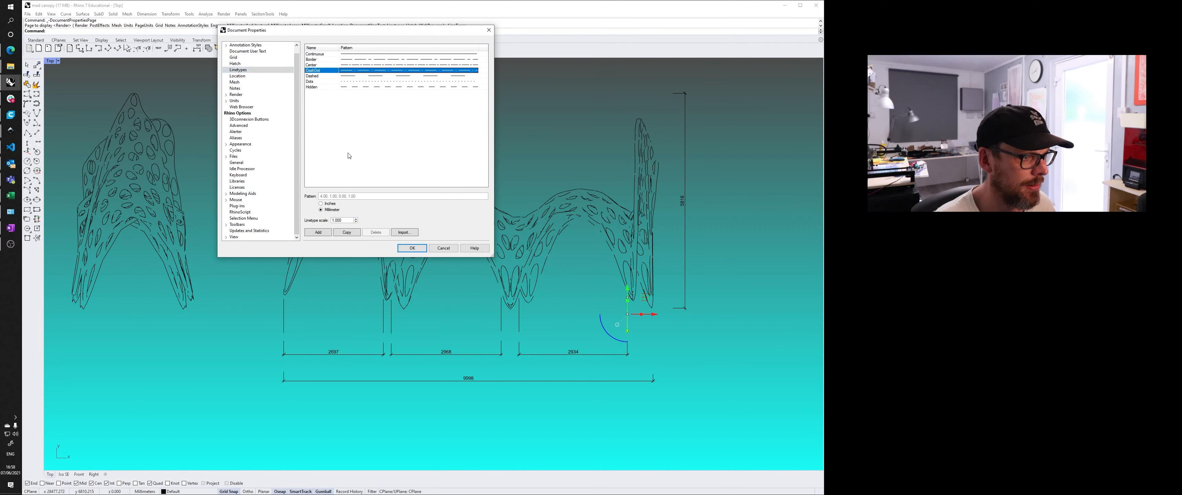
left_click(333, 221)
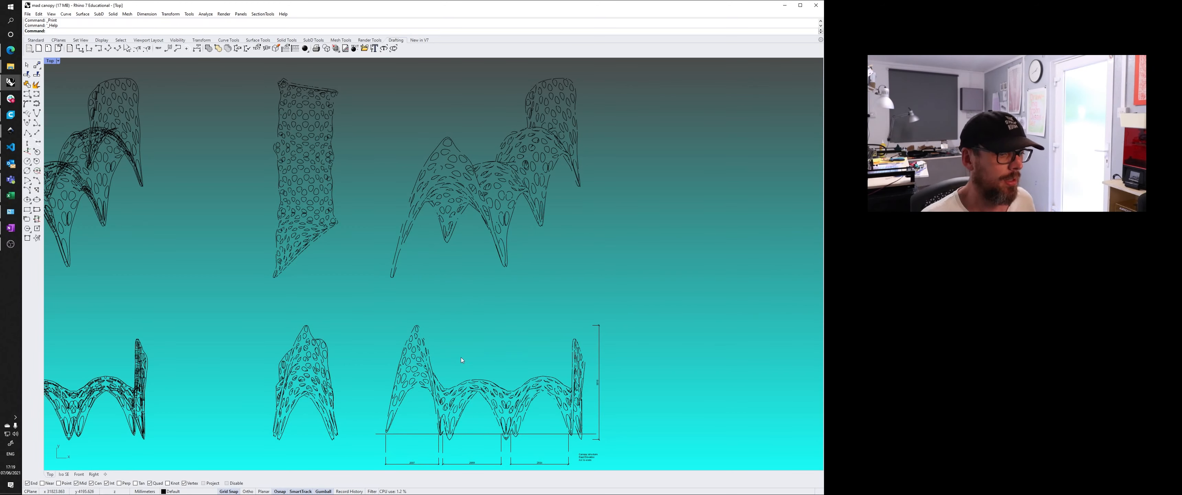
Create a new A3 landscape layout named paperspace with one detail, using the Microsoft Print to PDF printer.
right_click_drag(406, 322, 382, 271)
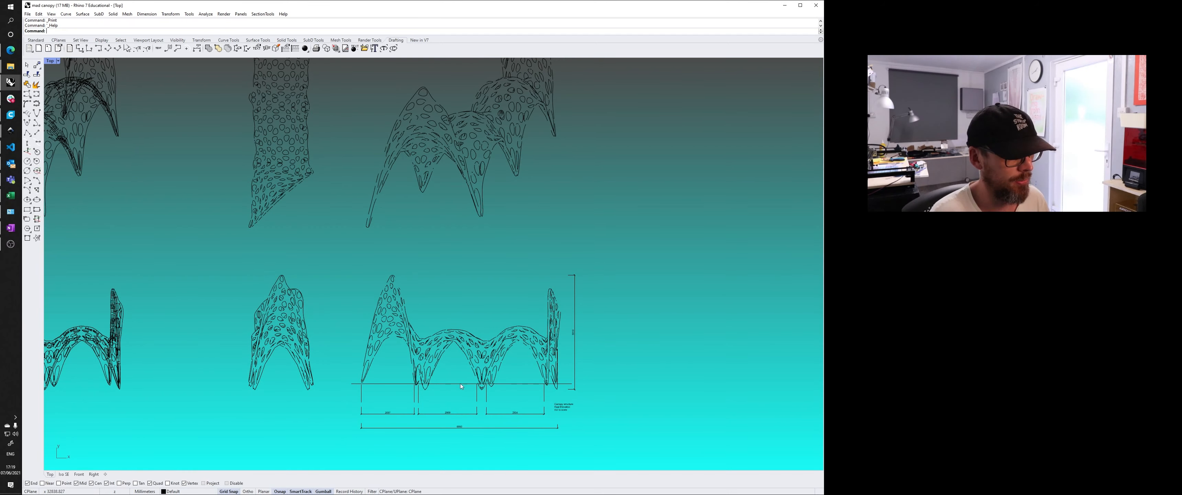
scroll(461, 385, "up", 5)
scroll(441, 426, "down", 5)
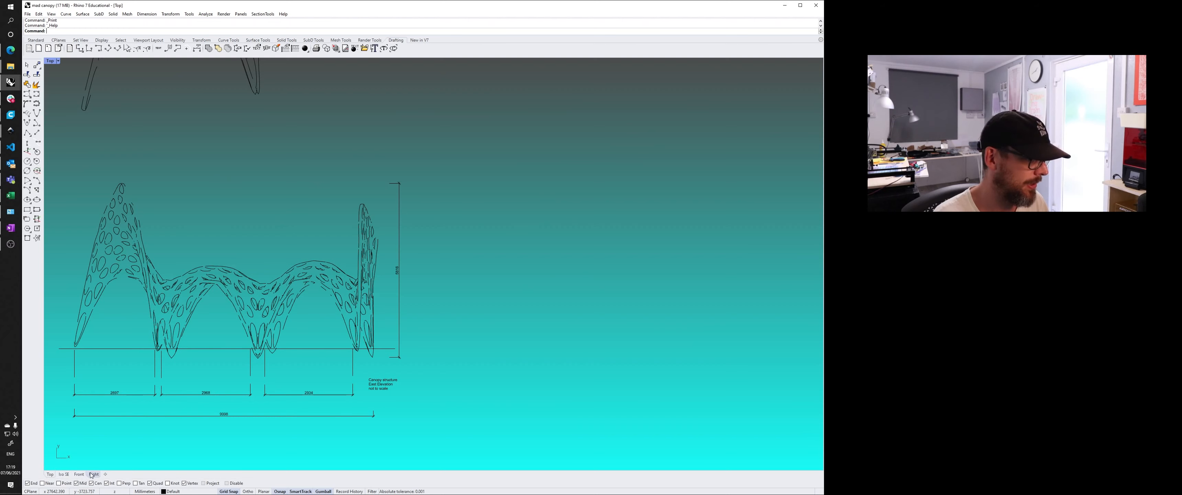
left_click(105, 473)
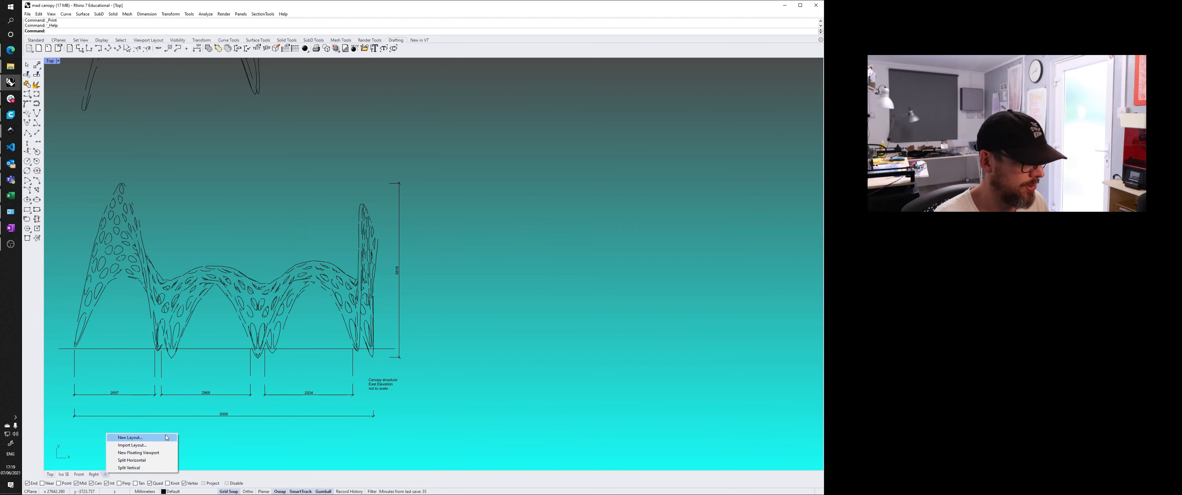
left_click(166, 436)
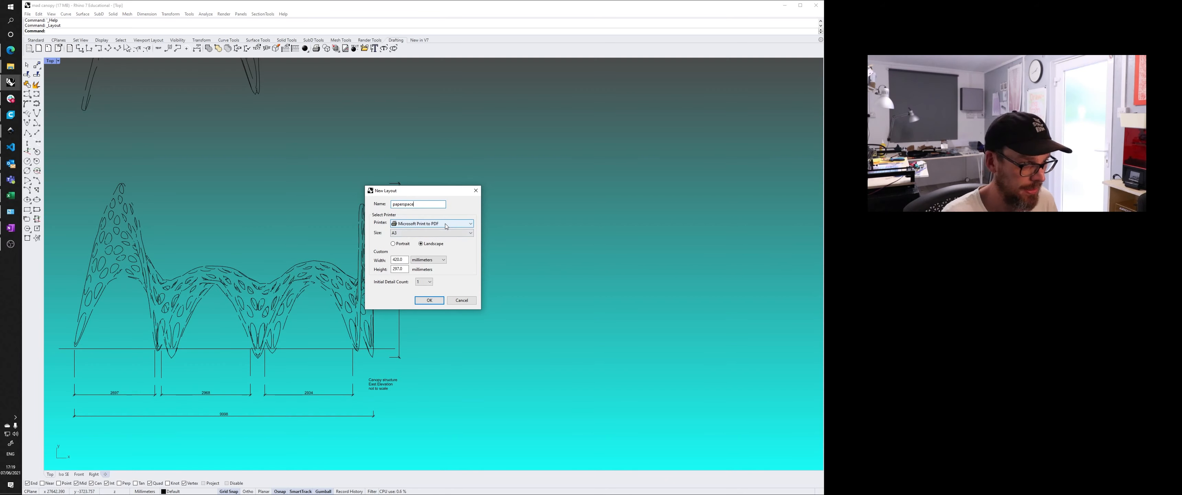
left_click(439, 298)
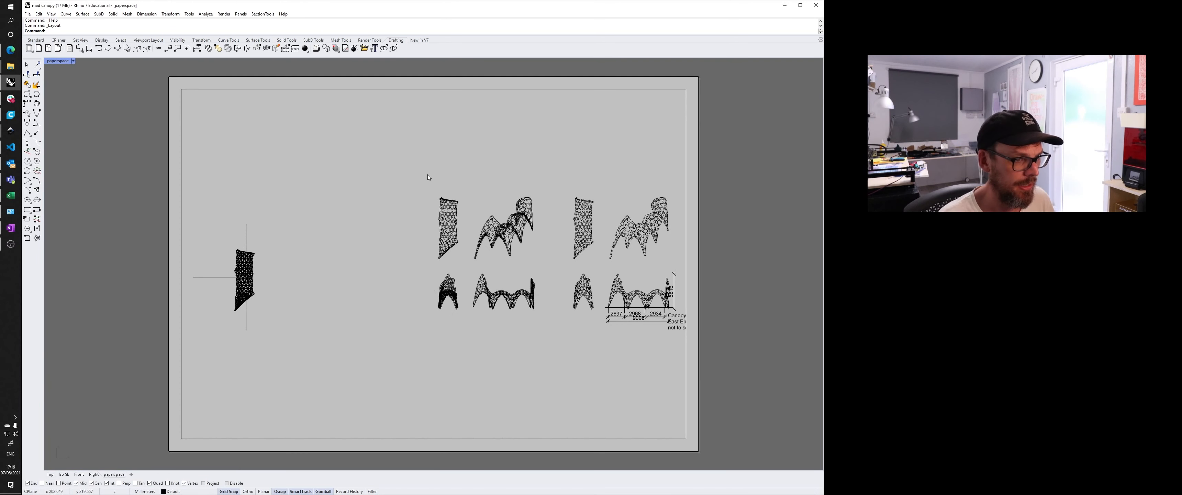
Activate the layout's detail view and frame only the dimensioned east elevation, enlarged and centred on the sheet.
right_click_drag(483, 163, 409, 158)
right_click_drag(417, 153, 507, 175)
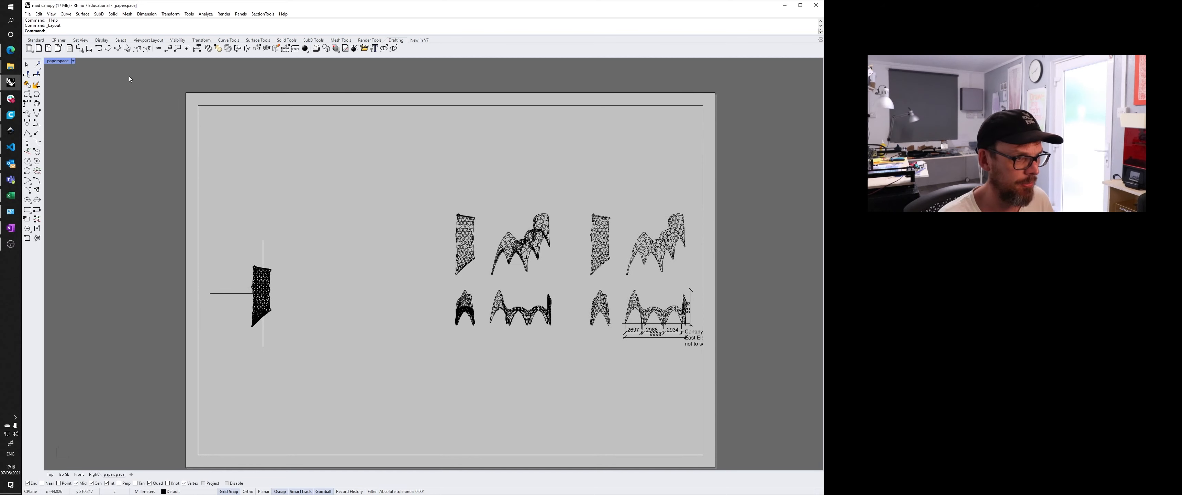
right_click_drag(579, 304, 561, 274)
right_click_drag(403, 152, 395, 163)
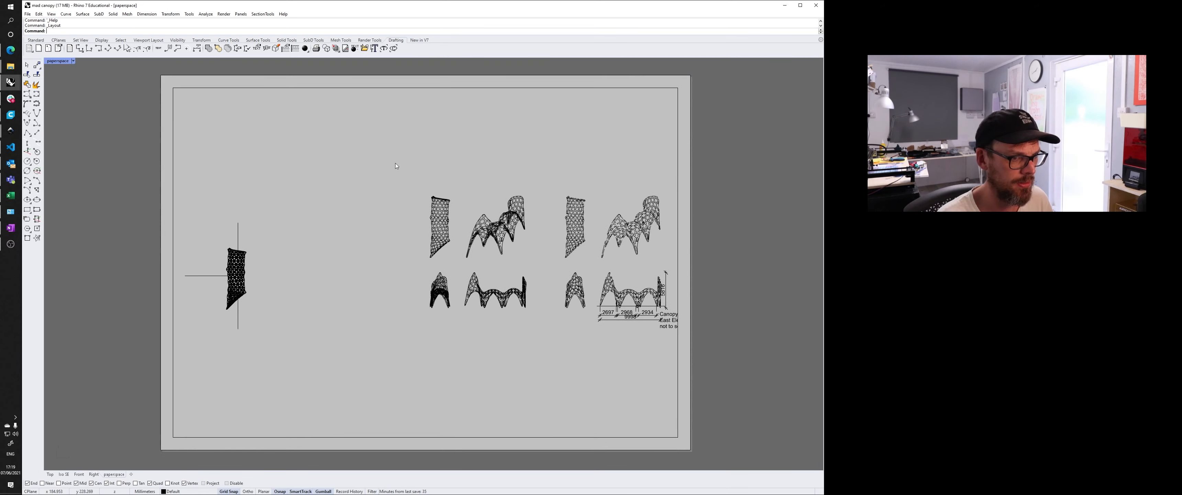
double_click(595, 235)
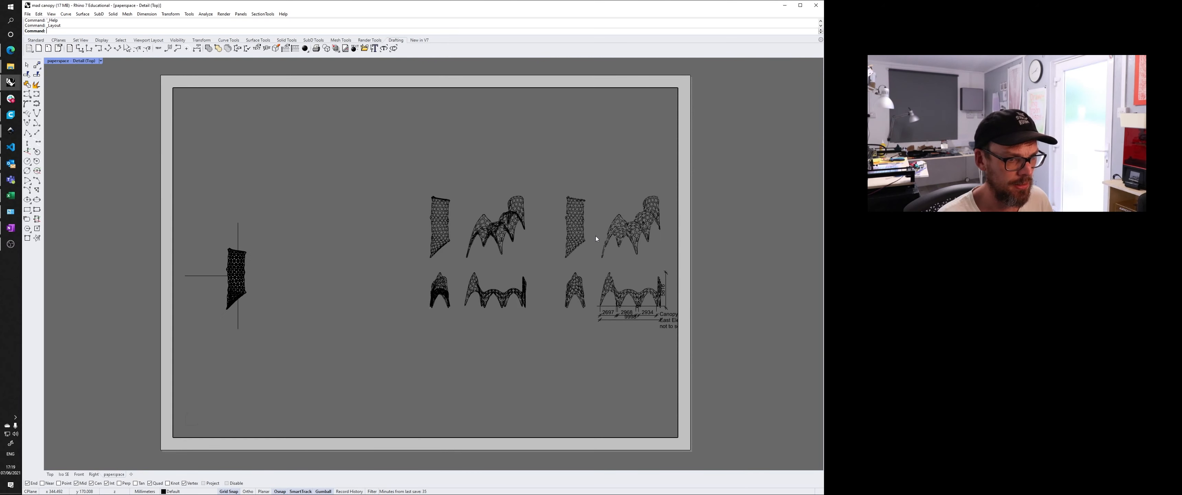
right_click_drag(590, 243, 485, 181)
scroll(504, 237, "up", 6)
scroll(467, 257, "up", 6)
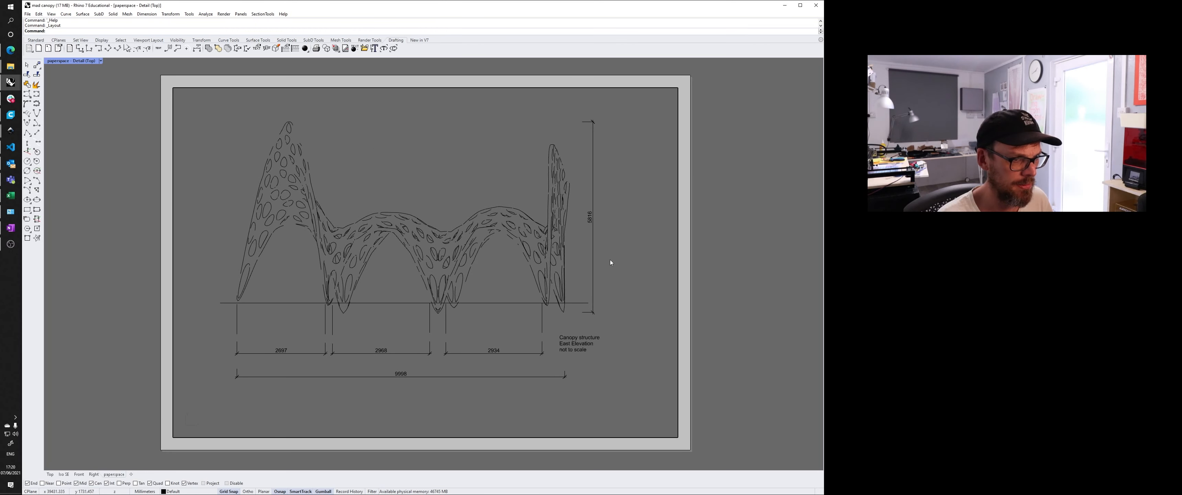
right_click_drag(610, 262, 619, 263)
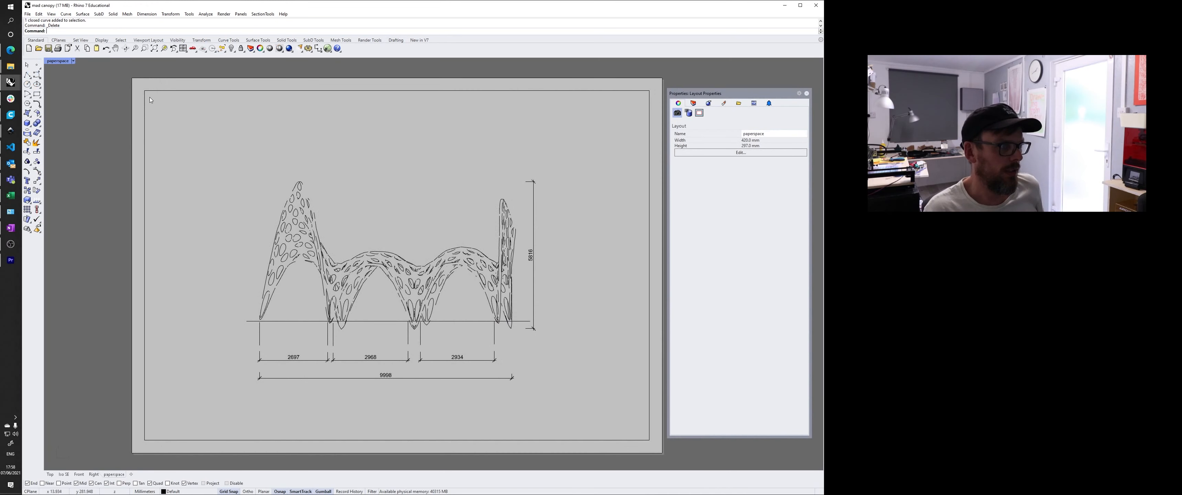
Set the layout detail's scale to 1 mm on the sheet for 50 mm in the model, and return to the sheet.
double_click(427, 201)
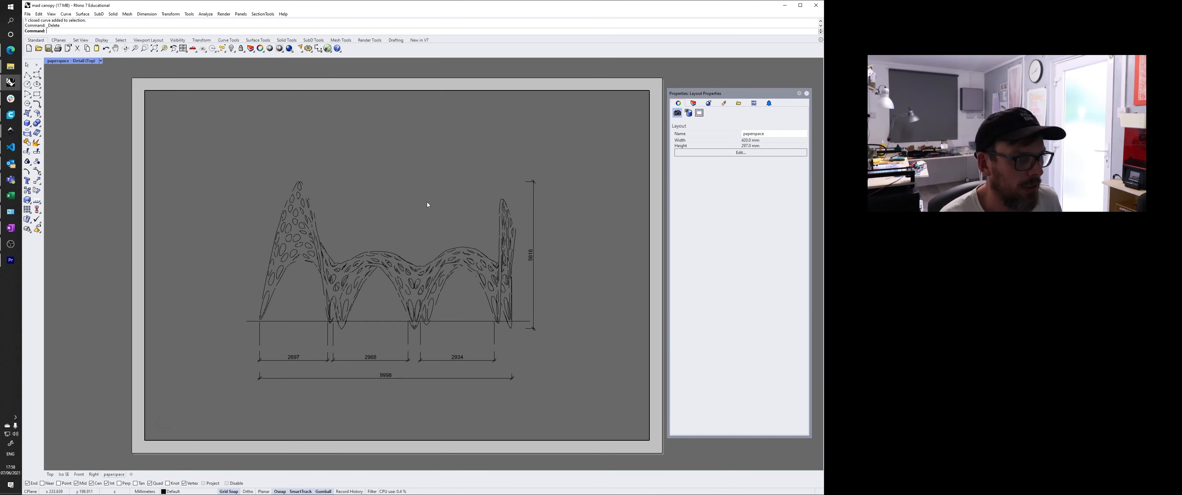
mouse_move(426, 201)
right_mouse_down()
mouse_move(395, 238)
mouse_move(440, 209)
mouse_move(429, 201)
right_mouse_up()
scroll(417, 209, "up", 2)
scroll(428, 203, "down", 2)
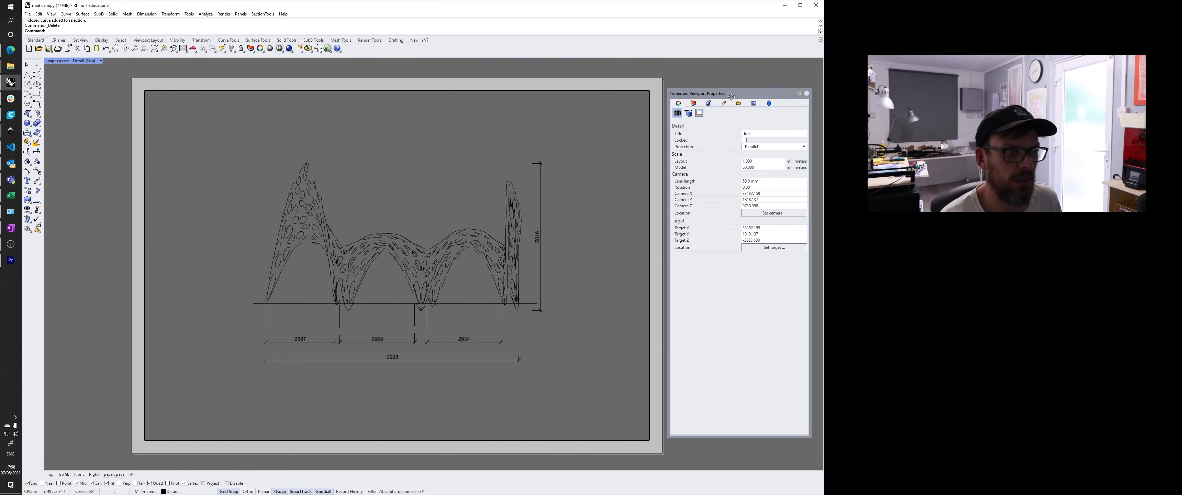
left_click(713, 92)
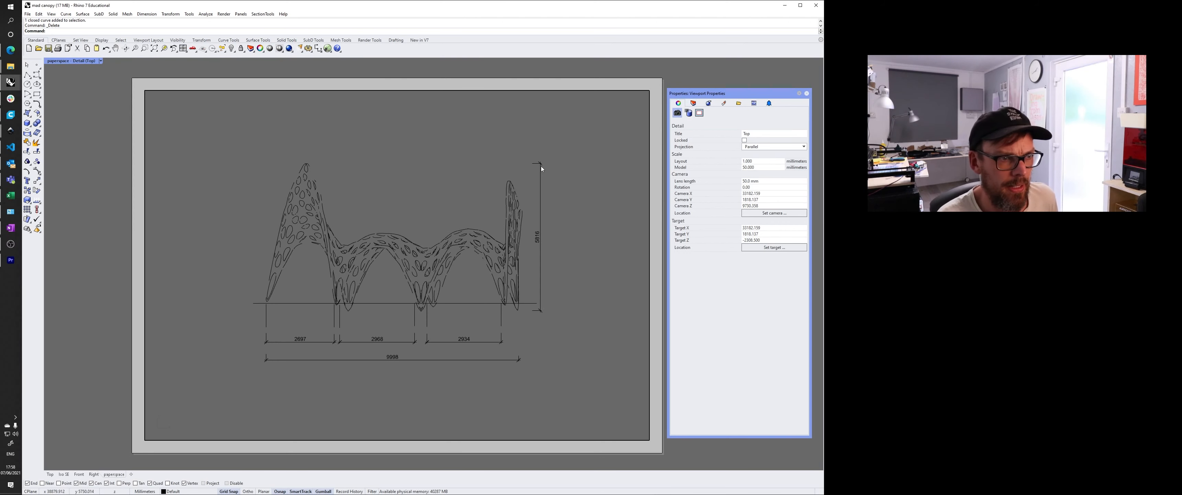
scroll(545, 156, "up", 2)
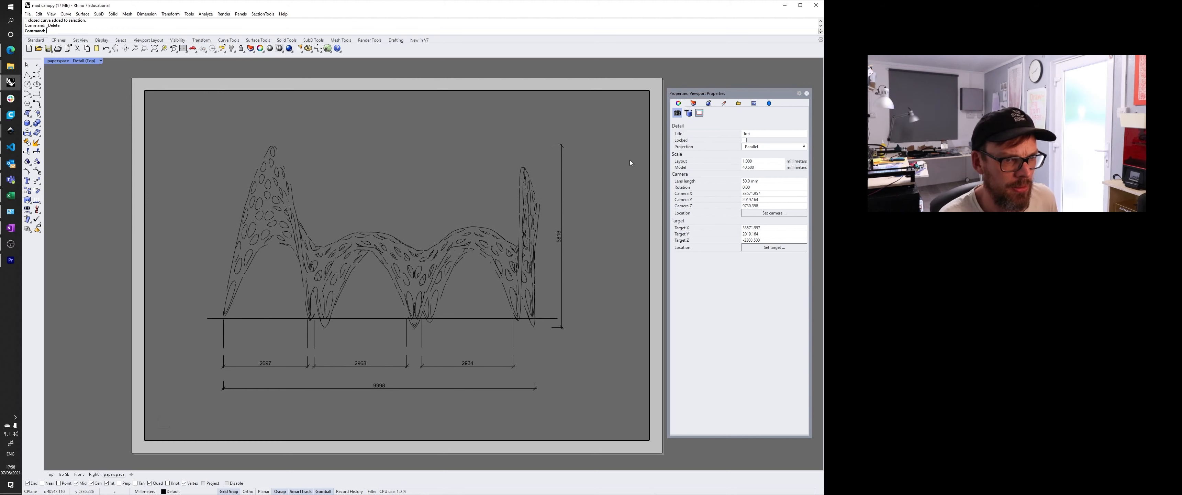
double_click(759, 167)
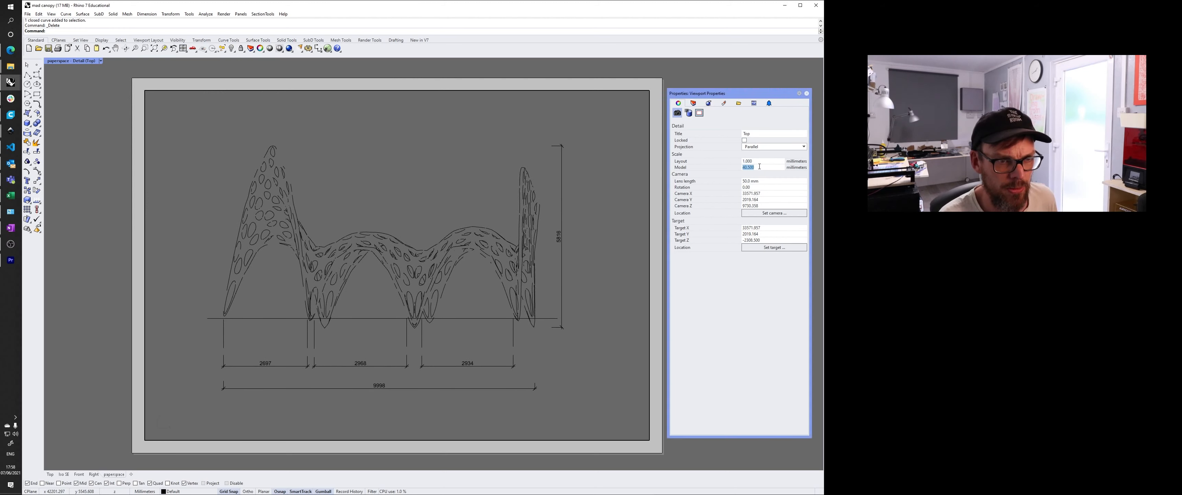
type("50")
key("Return")
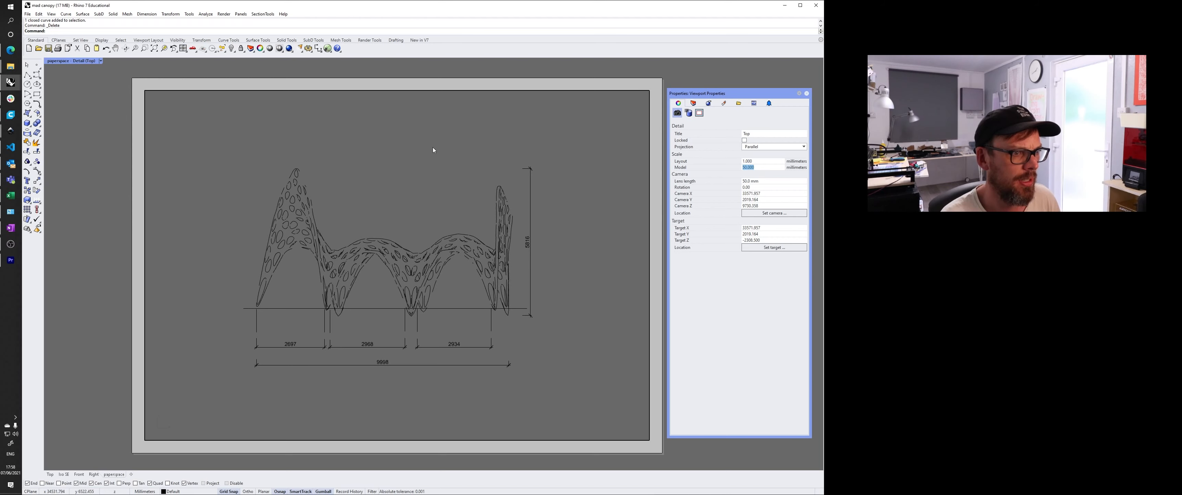
double_click(506, 116)
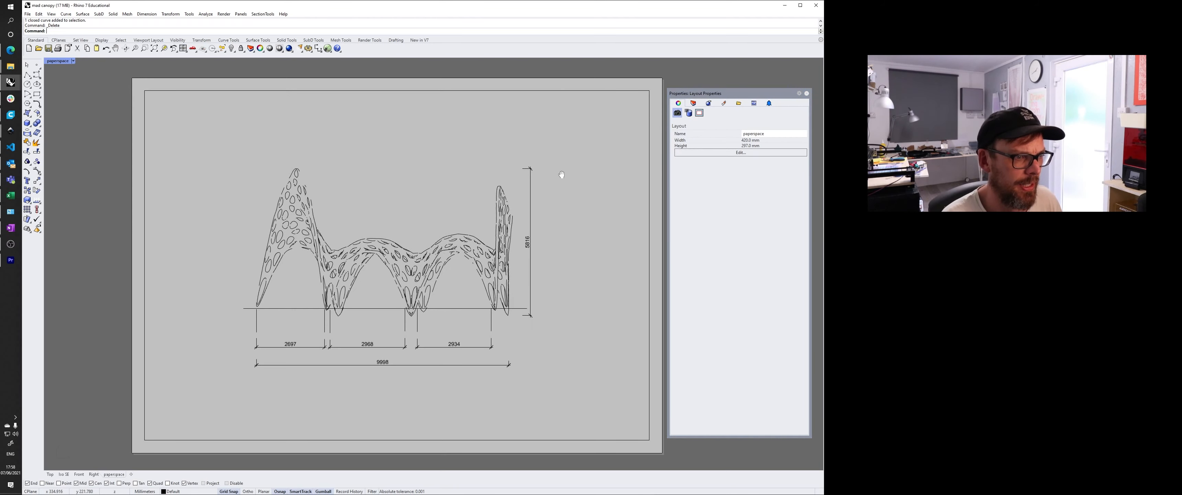
Draw a rectangular title block outline about 100 mm wide with a polyline in the lower-right corner of the sheet border.
right_click_drag(561, 174, 533, 175)
right_click_drag(432, 262, 422, 255)
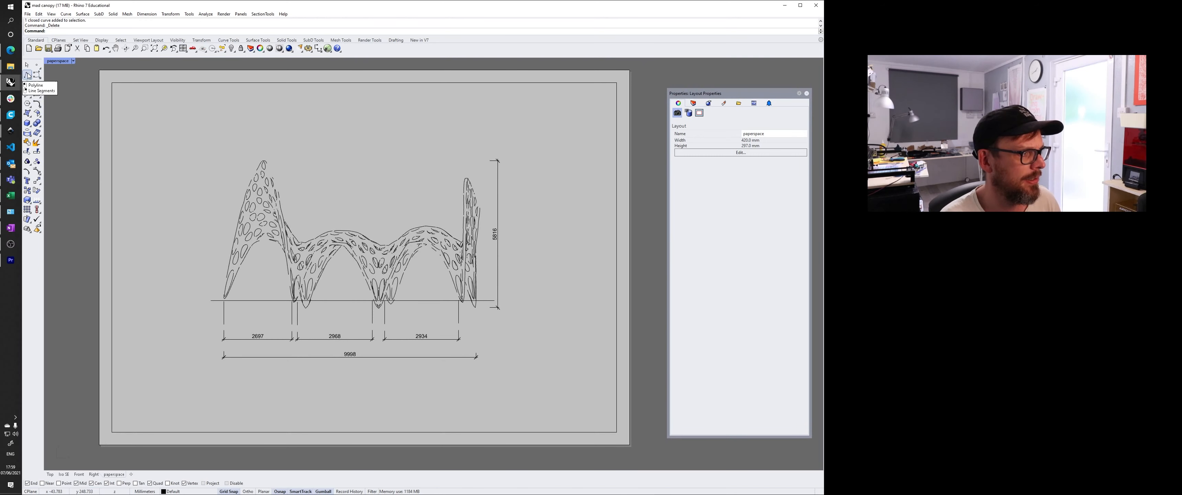
left_click(37, 74)
scroll(614, 434, "up", 5)
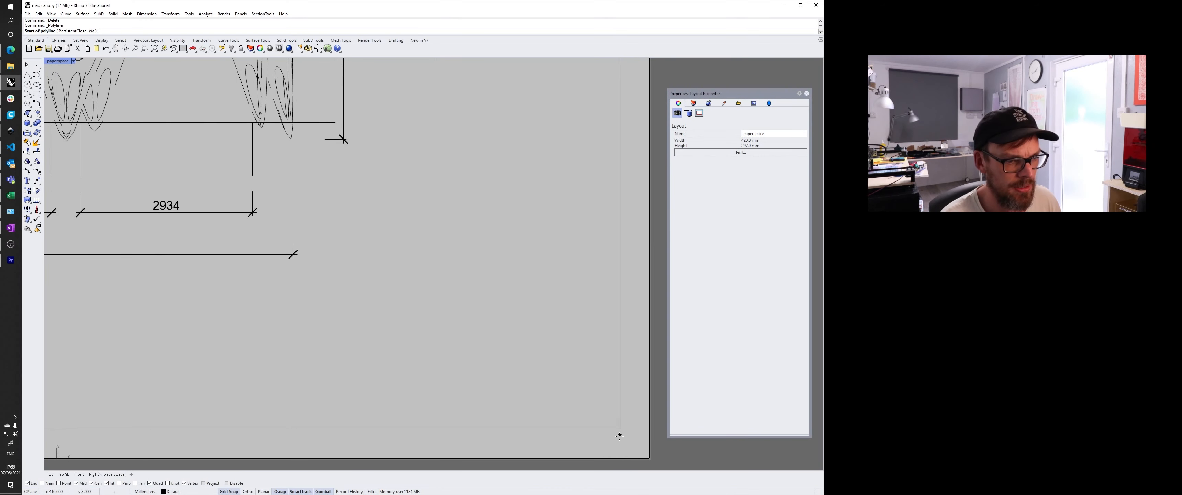
left_click(620, 428)
left_click(620, 299)
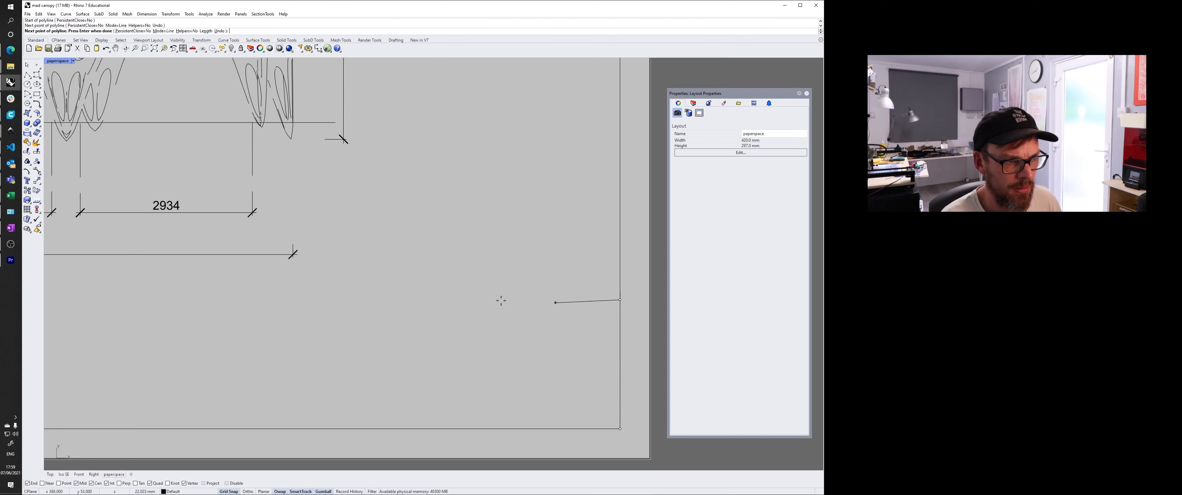
left_click(331, 299, "shift")
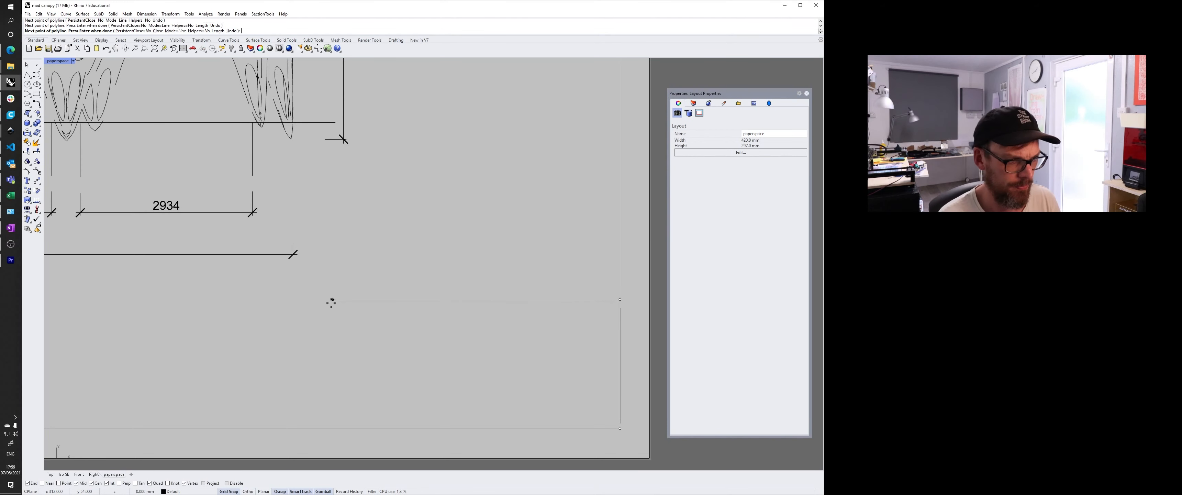
left_click(330, 428, "shift")
right_click(330, 420)
right_click_drag(332, 330, 333, 329)
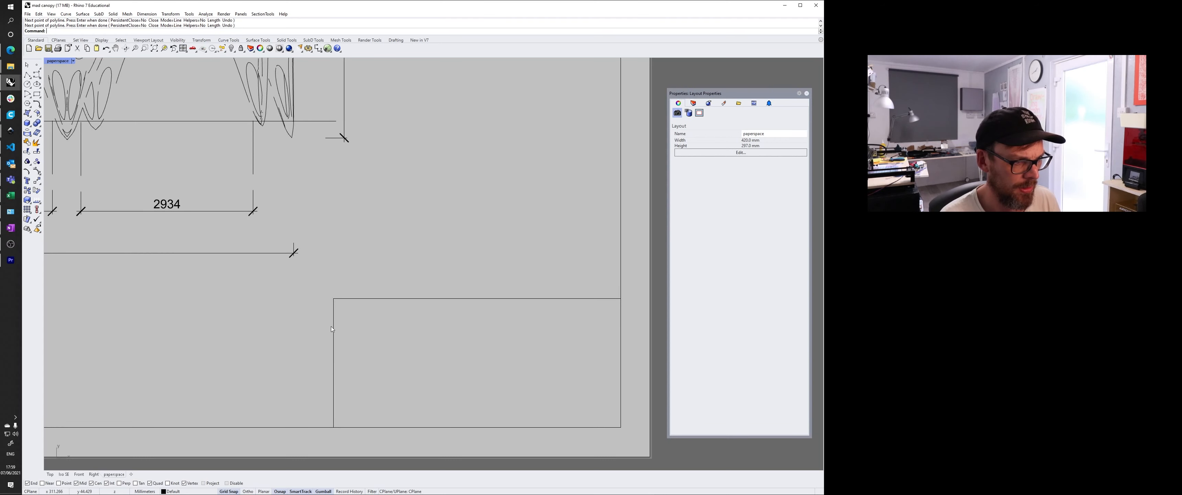
Draw a horizontal divider line across the full width of the title block, just below its upper edge.
right_click(333, 321)
left_click(334, 322)
left_click(620, 322)
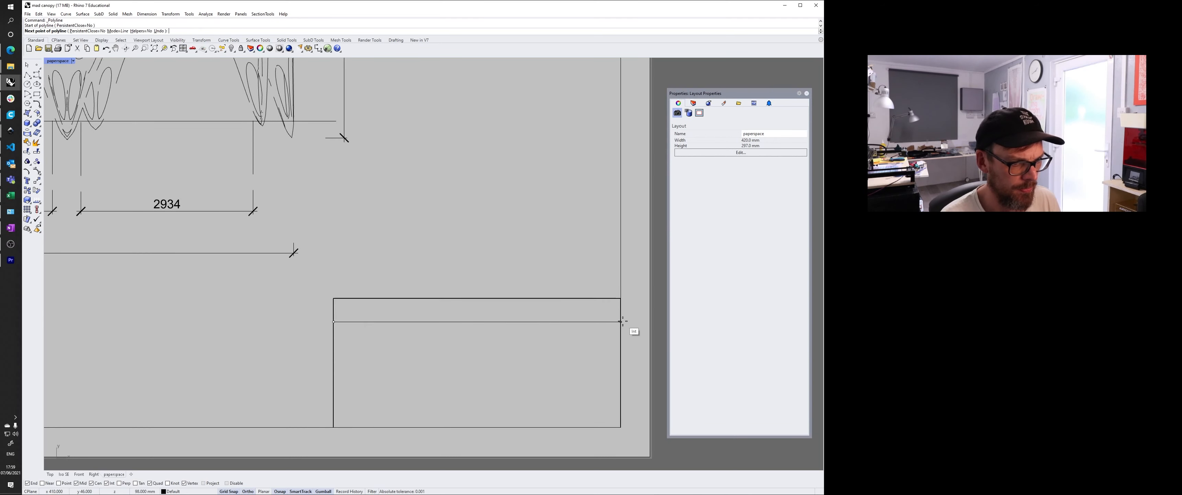
right_click(596, 323)
Copy the divider line downward three times at even spacing to split the title block into five rows.
left_click(527, 322)
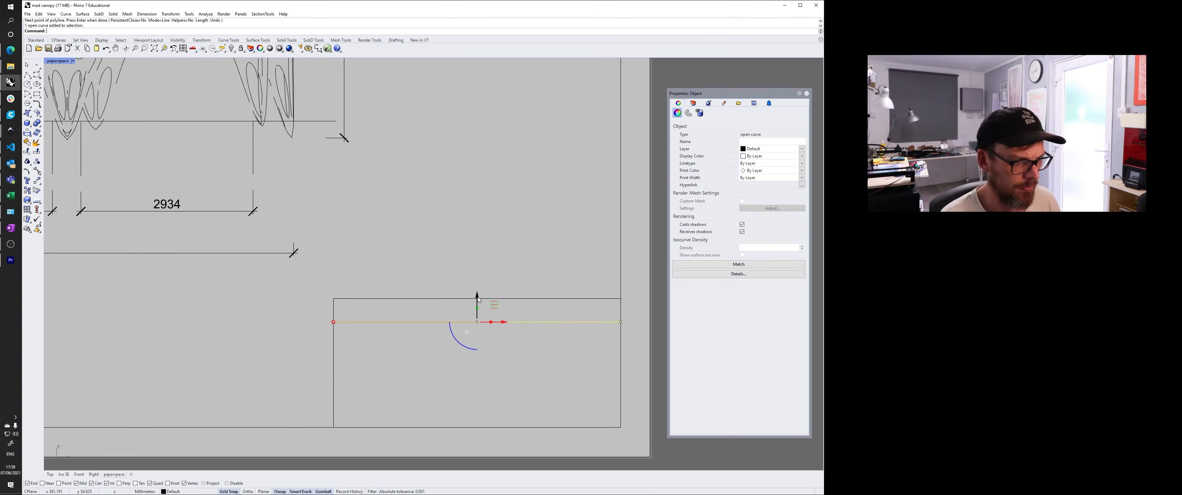
left_click_drag(477, 299, 475, 367)
key("alt")
key("alt")
key("alt")
left_click(366, 316)
mouse_move(377, 412)
left_mouse_down()
mouse_move(290, 282)
mouse_move(362, 399)
left_mouse_up()
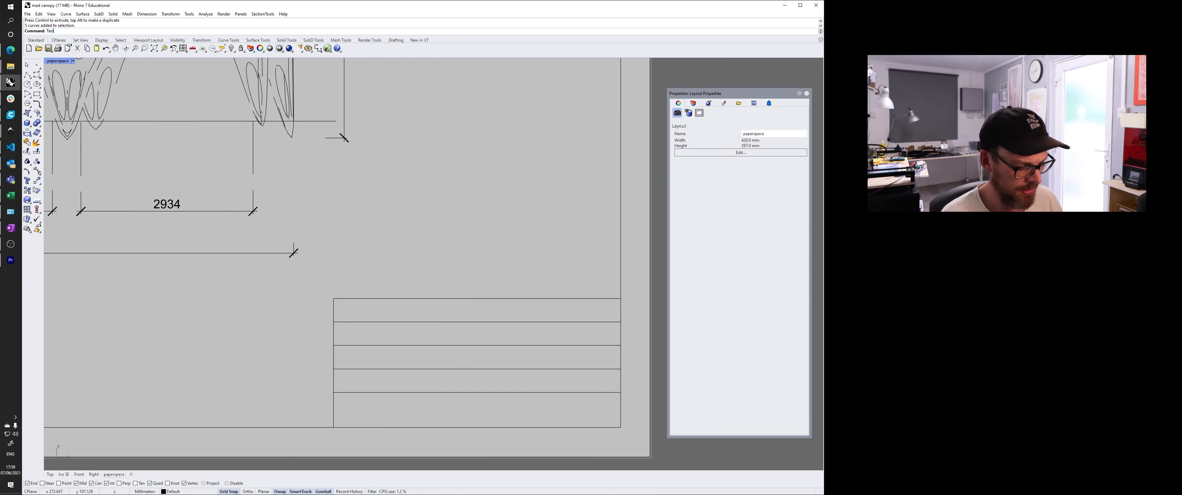
Create the text "Canopy" at 3 mm height in Arial and place it in the title block's first row.
type("Text")
key("Return")
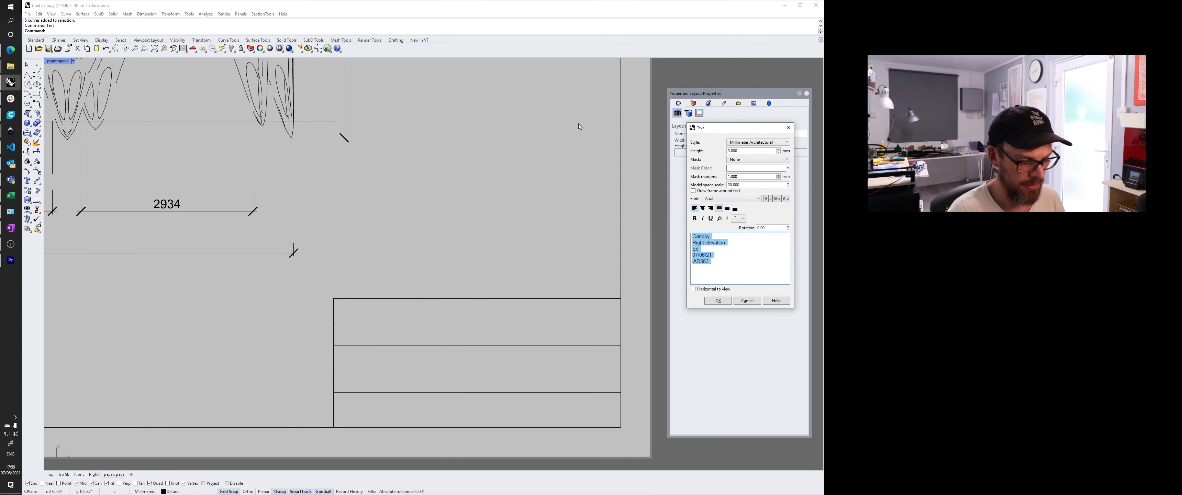
key("BackSpace")
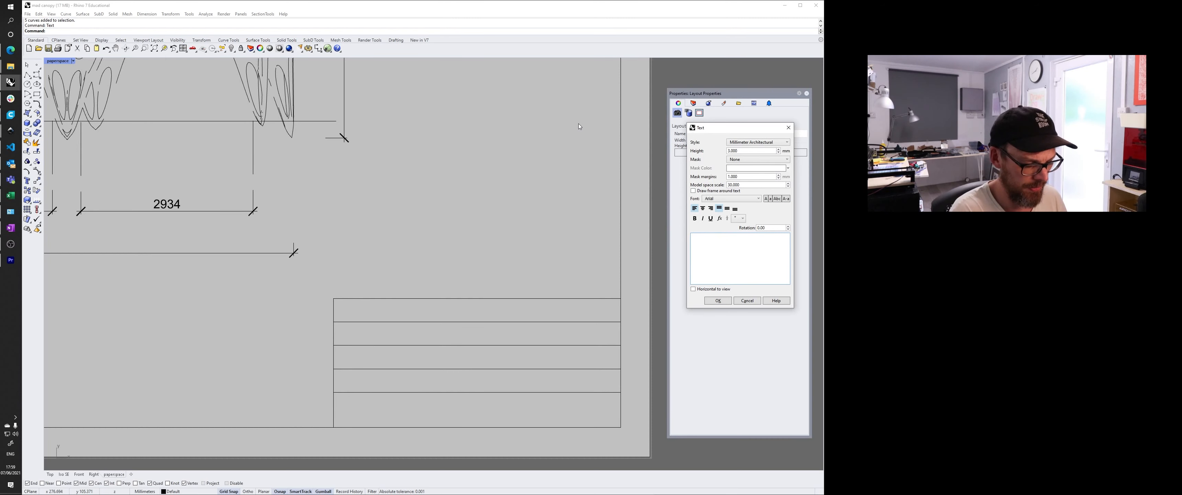
type("CAnopy")
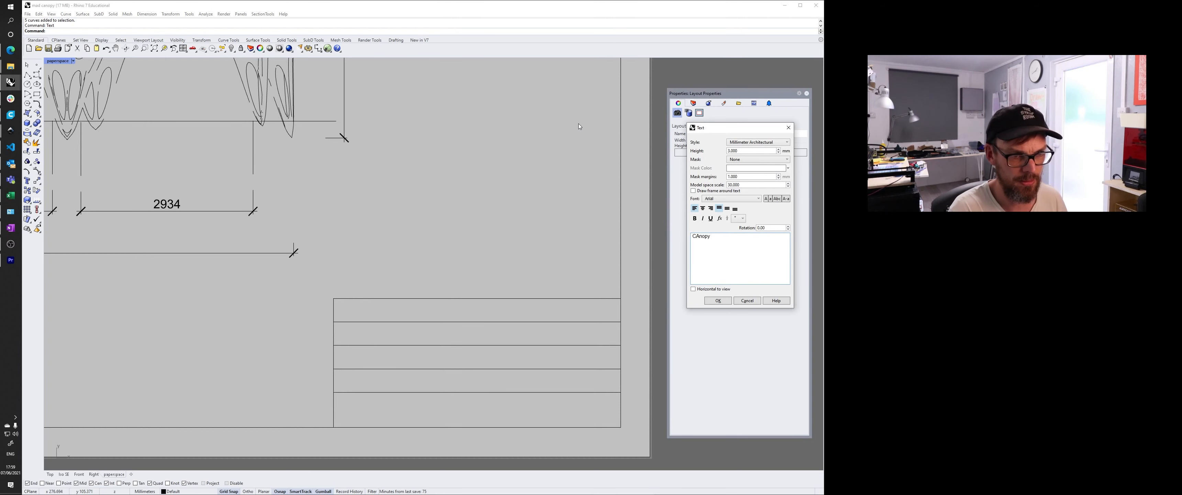
type("py")
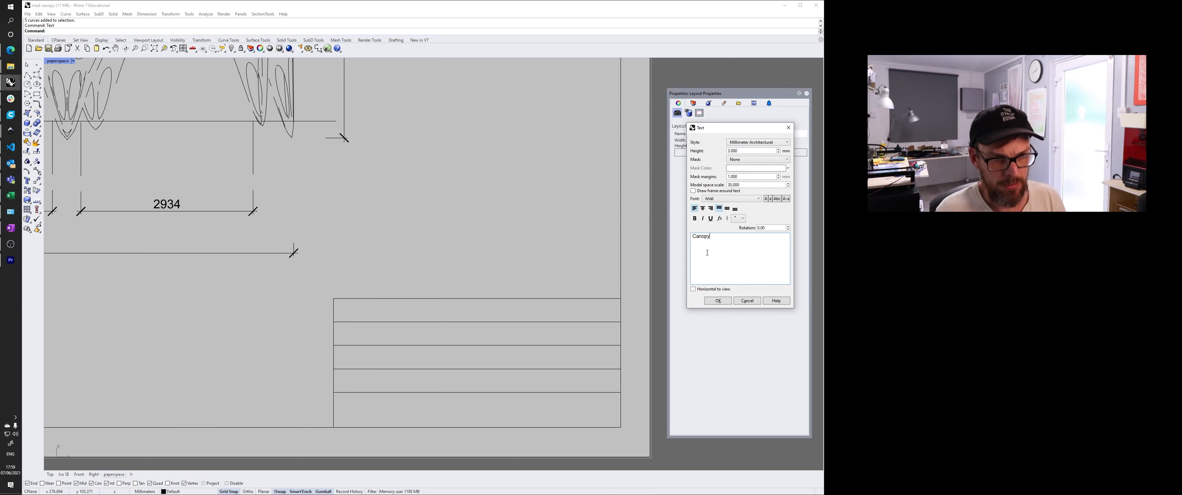
left_click(714, 301)
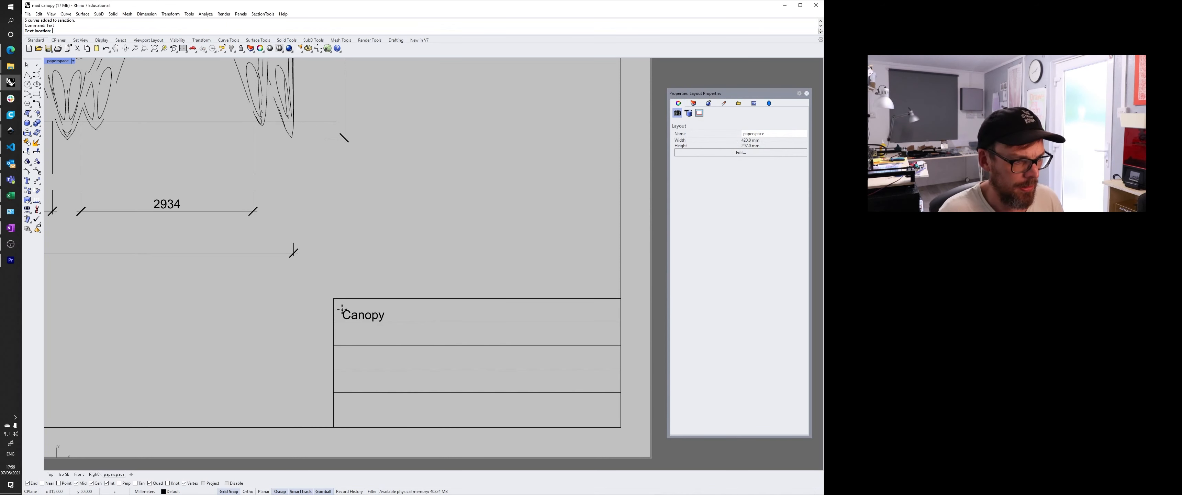
left_click(341, 310)
Copy the Canopy text down to the title block's second row and change the copy to "1:50@a3".
left_click(354, 313)
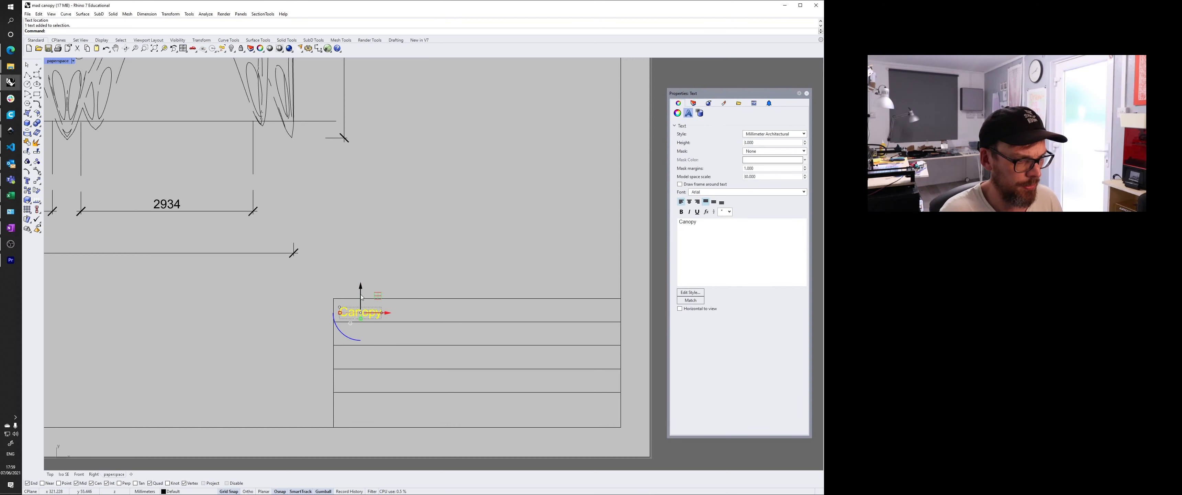
left_click_drag(361, 296, 366, 317)
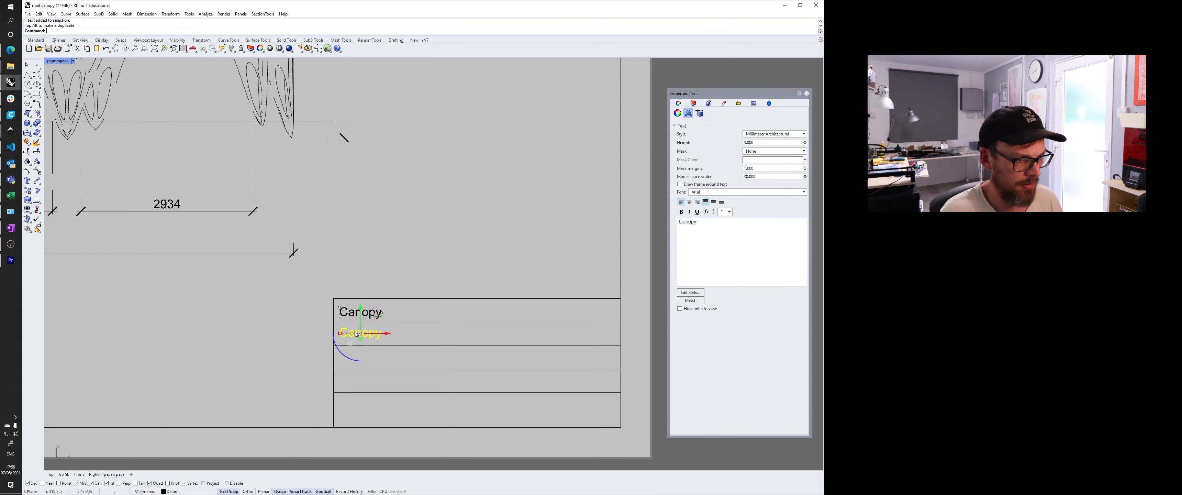
double_click(354, 333)
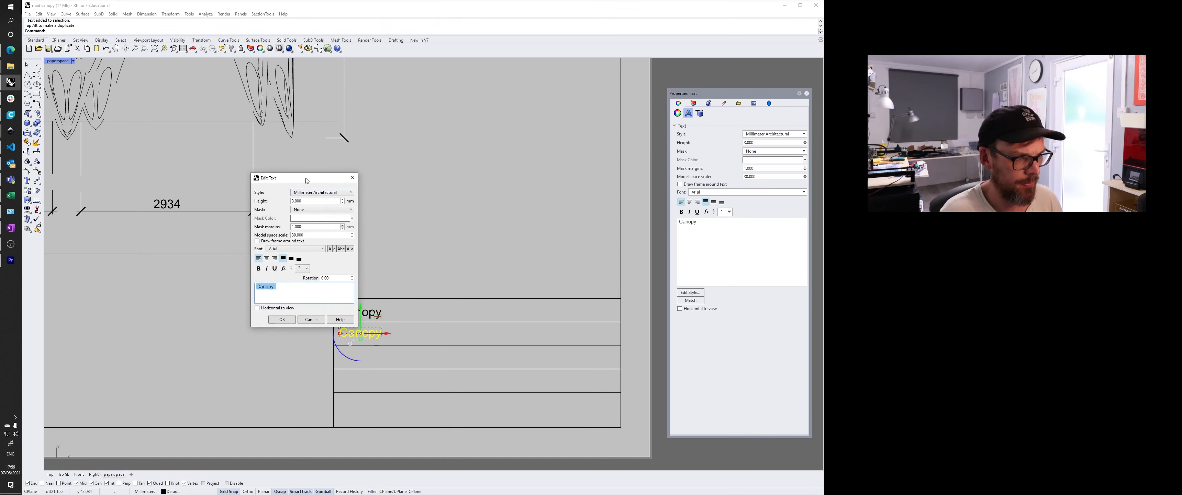
left_click_drag(306, 181, 552, 88)
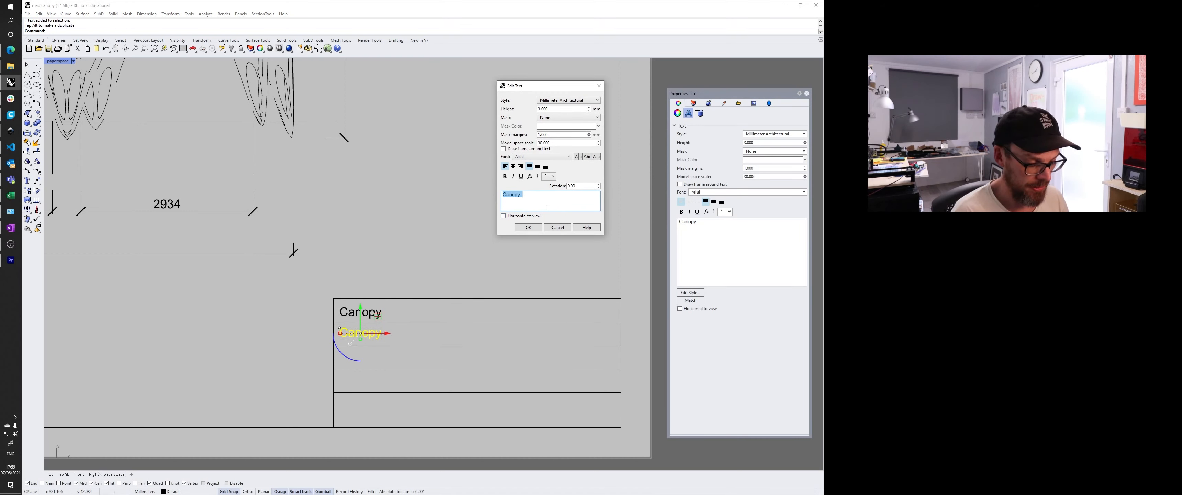
type("1:50")
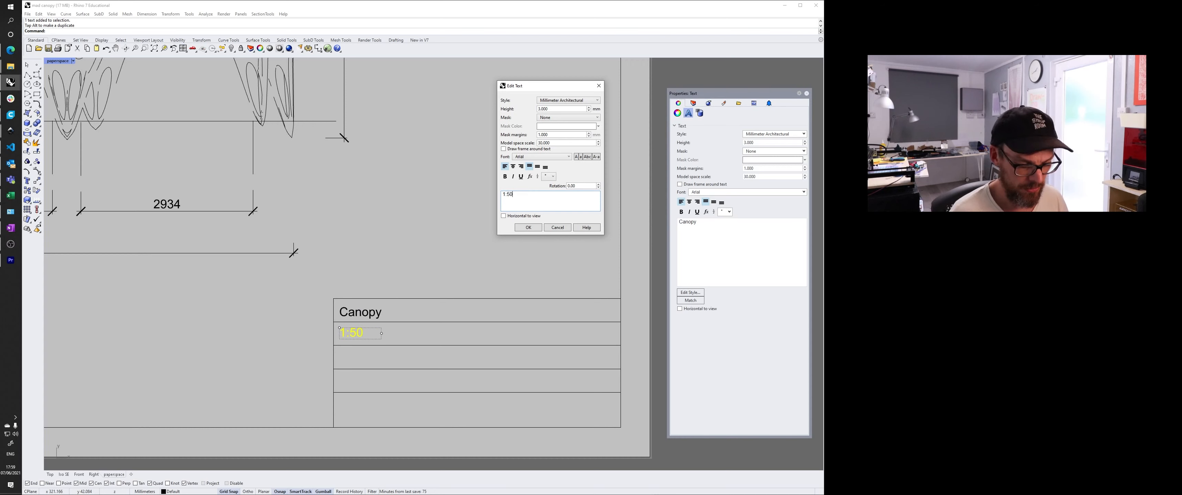
type("@a3")
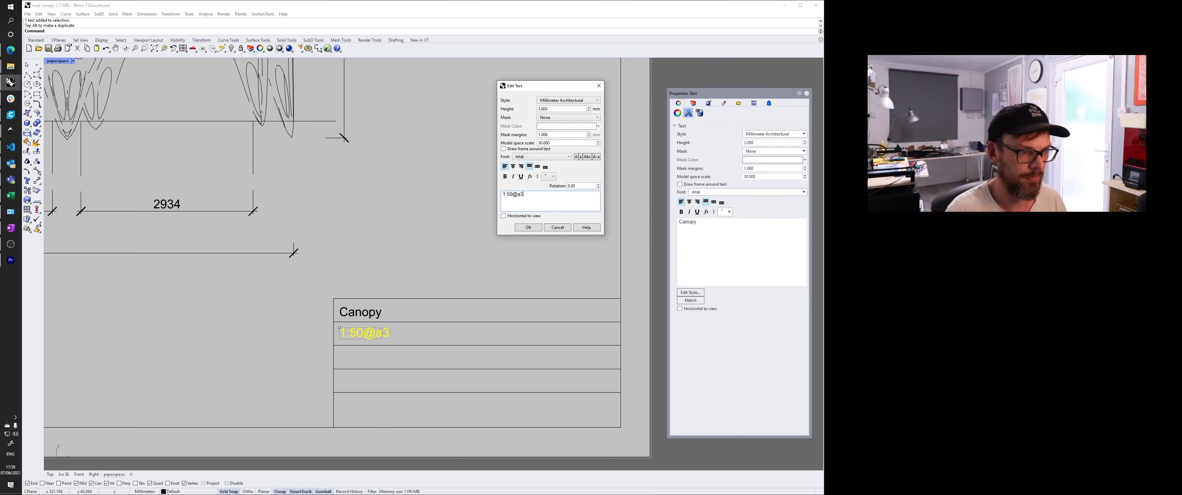
left_click(528, 227)
Copy the scale text down to the third row and change the second-row text to "East Elevation".
left_click(367, 332)
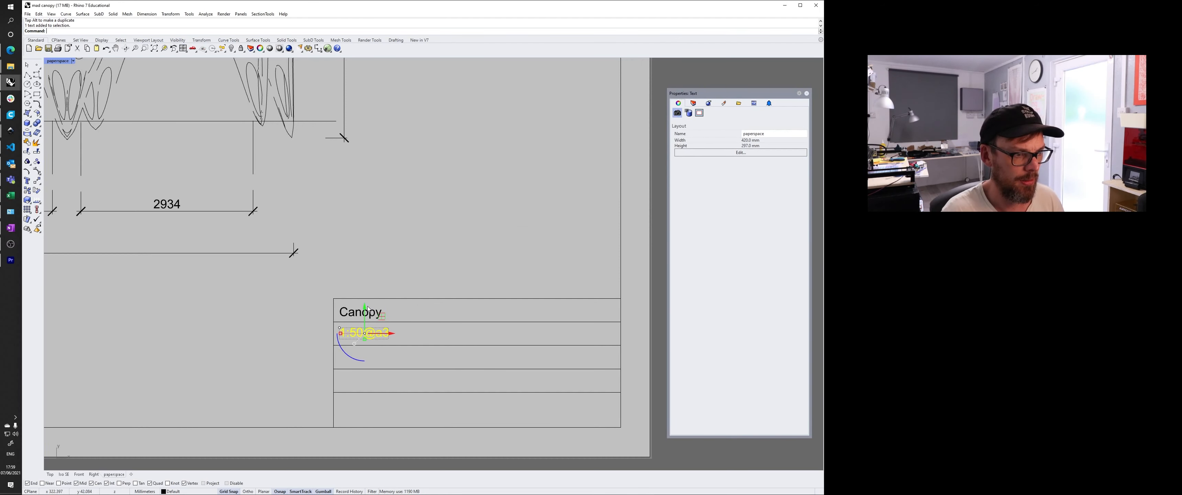
key("alt")
left_click_drag(367, 313, 371, 337)
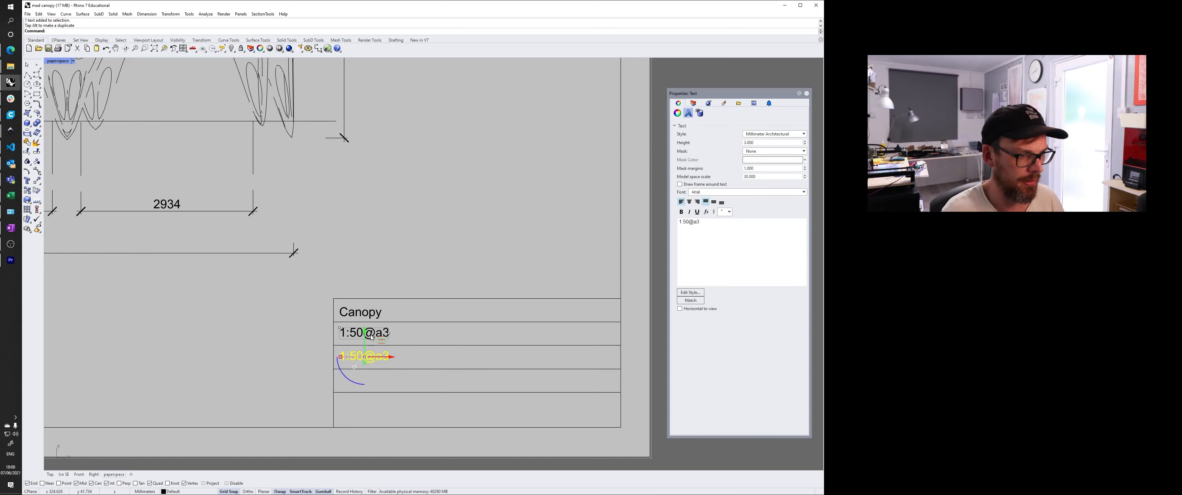
double_click(374, 333)
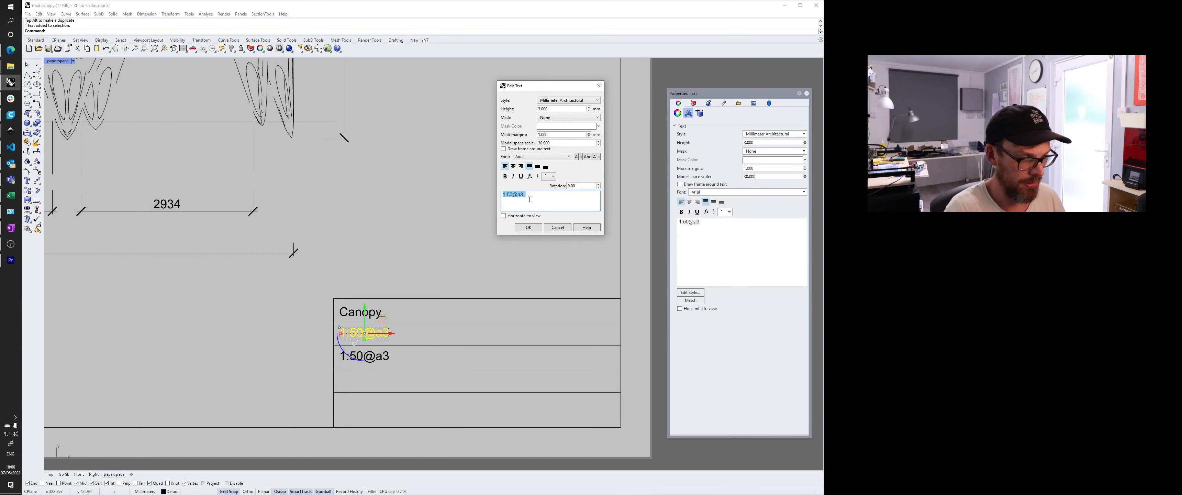
type("East")
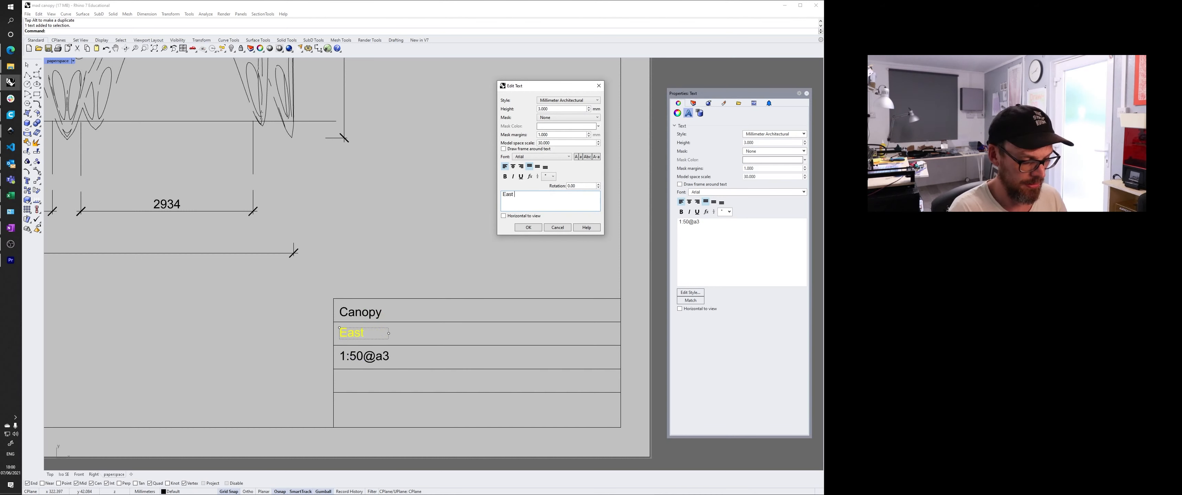
type(" Elev")
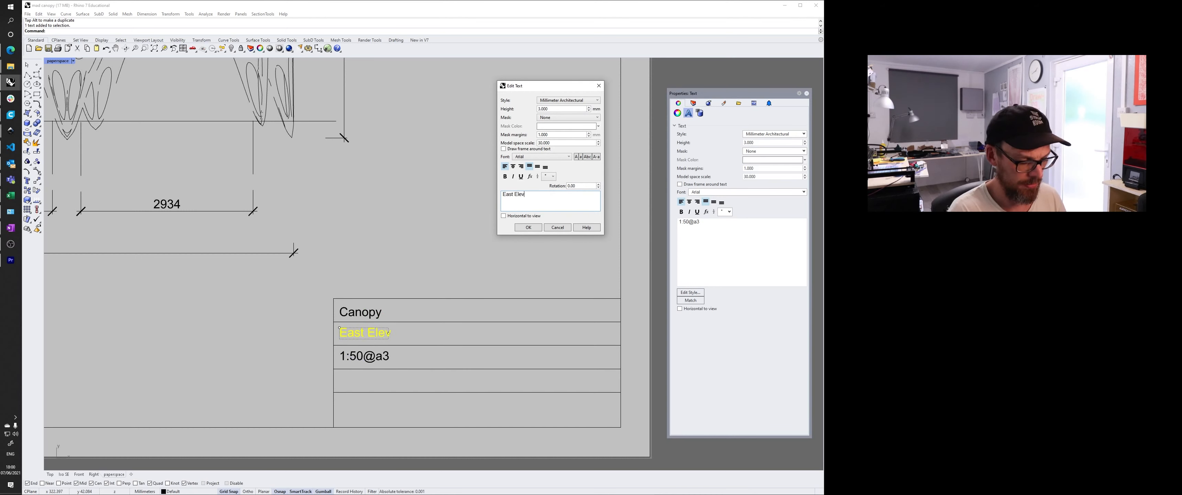
type("atio")
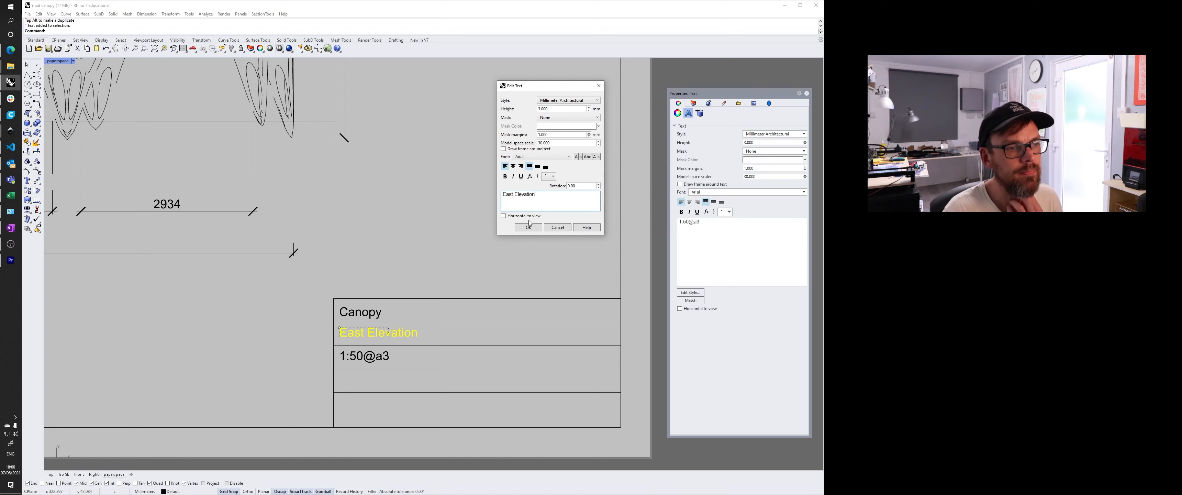
type("n")
left_click(528, 227)
Copy the scale text down to the title block's fourth row and change the copy to "IAD563".
left_click(349, 358)
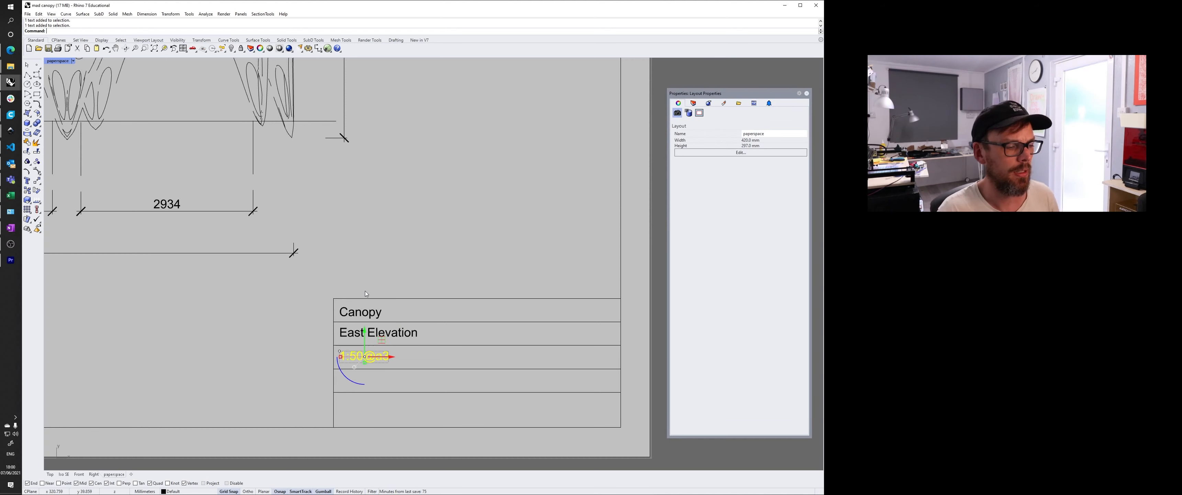
left_click(367, 314)
left_click(373, 357)
left_click_drag(365, 337, 367, 363)
double_click(380, 390)
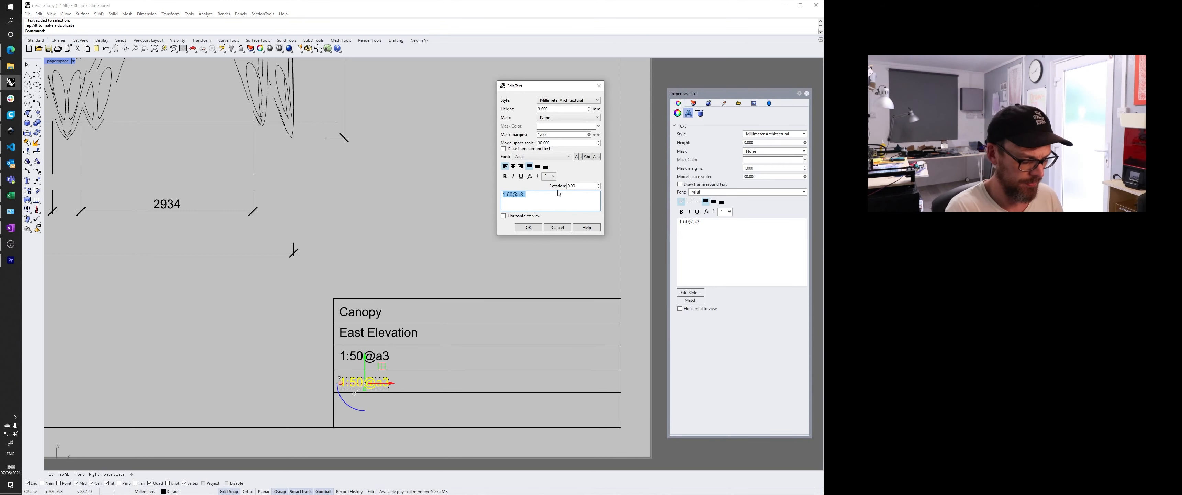
type("IAD")
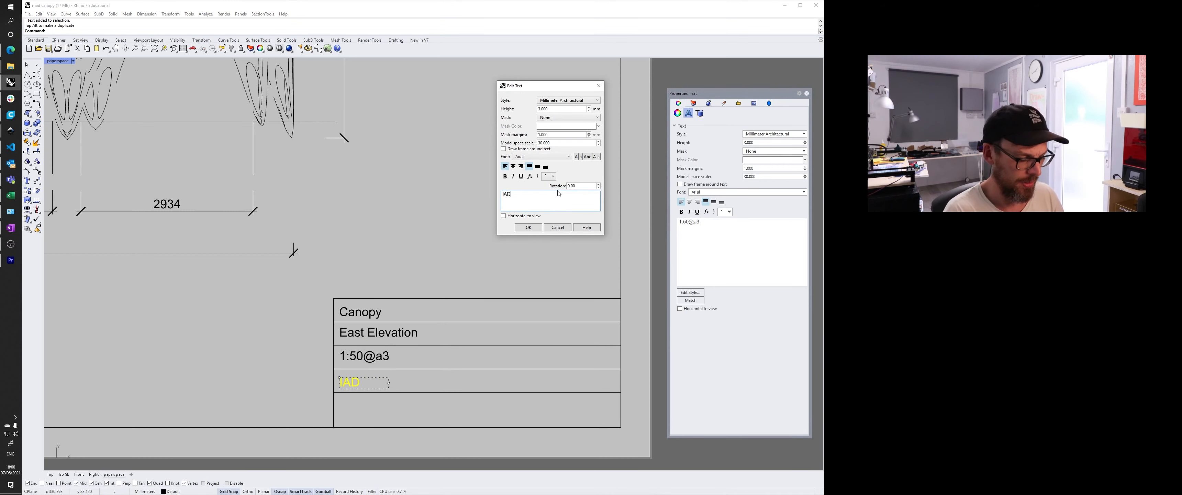
type("563")
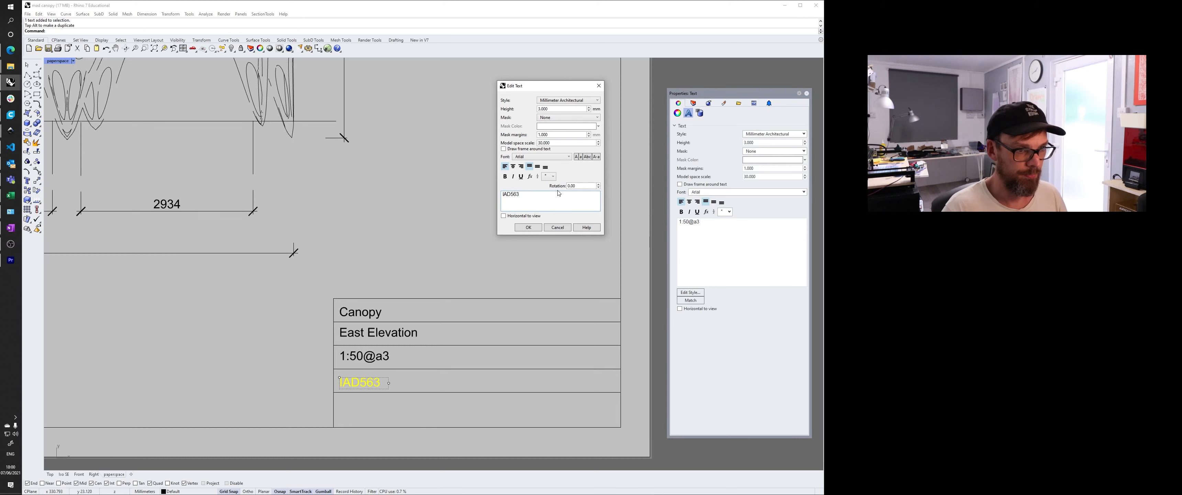
left_click(536, 228)
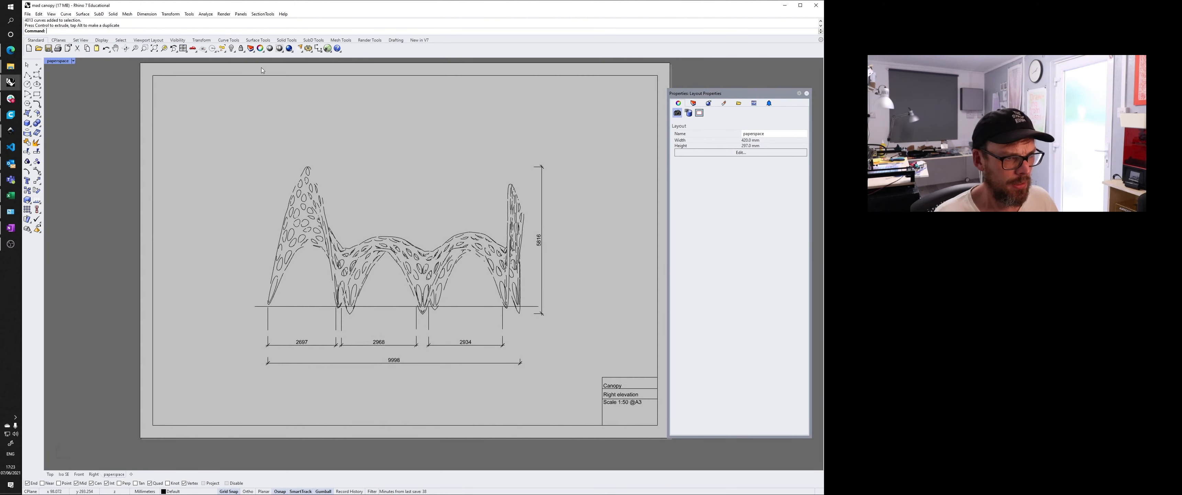
Set the paperspace layout's print scale to 1:1 for the A3 landscape PDF output and close the print setup.
left_click(27, 13)
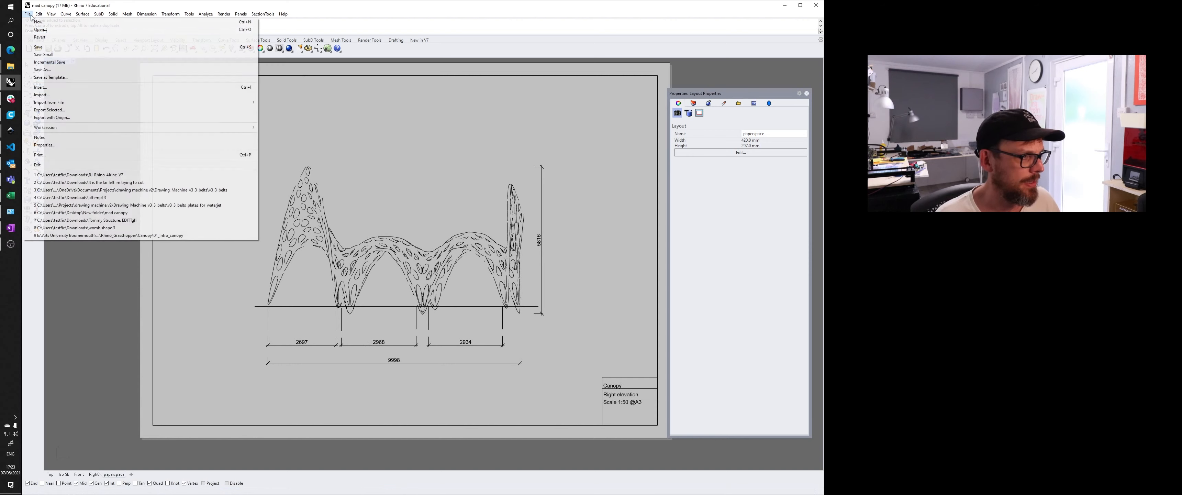
left_click(57, 155)
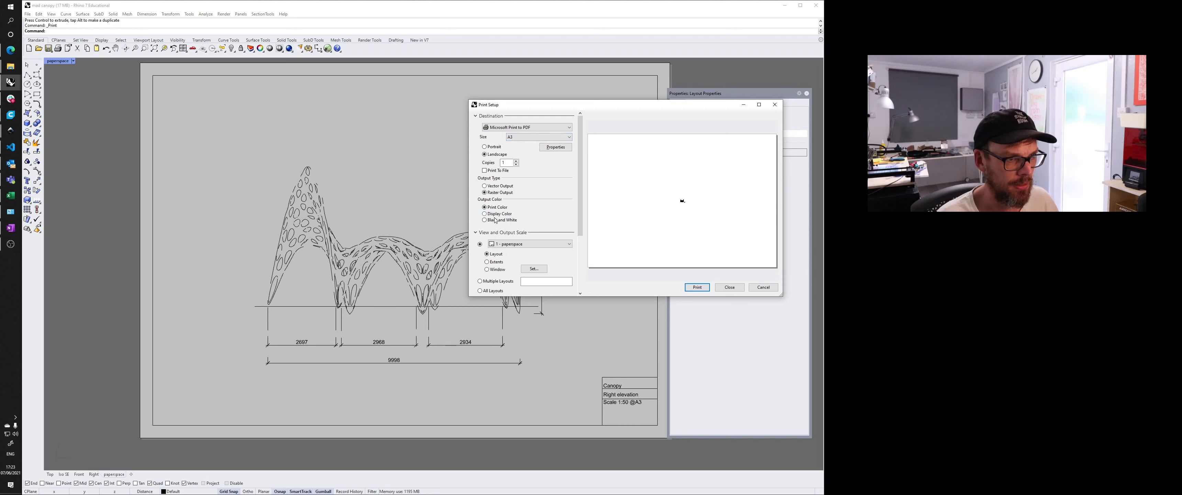
scroll(500, 264, "down", 2)
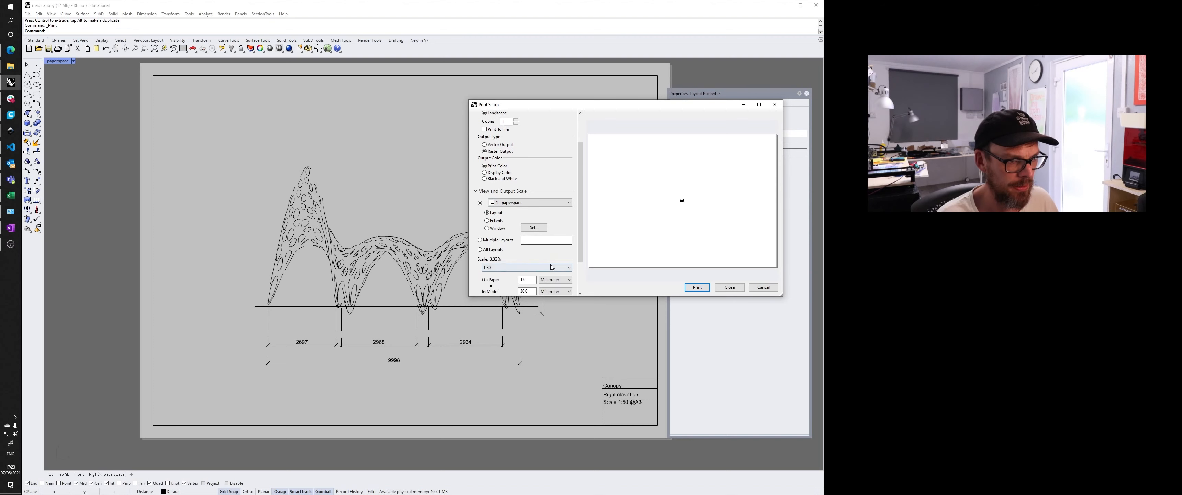
left_click(524, 270)
scroll(495, 282, "up", 4)
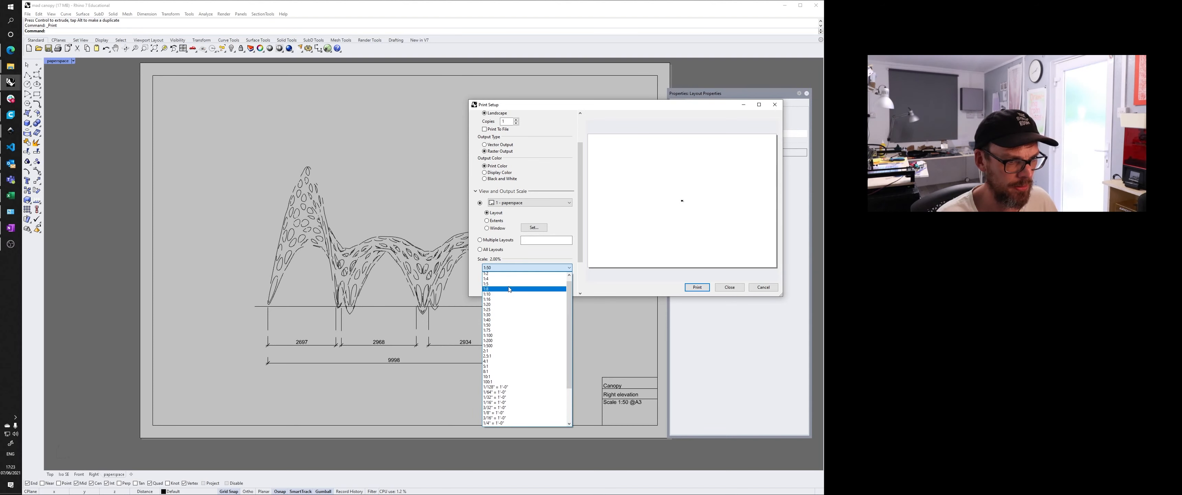
left_click(495, 285)
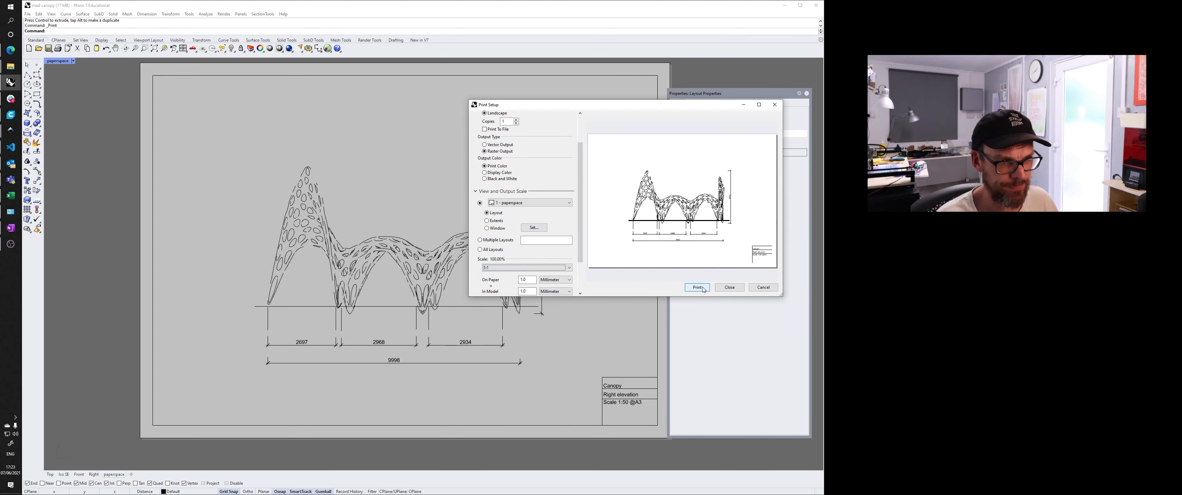
left_click(729, 287)
Draw a rectangular border around the sheet, snapping to opposite corners of the existing margin frame.
left_click(36, 94)
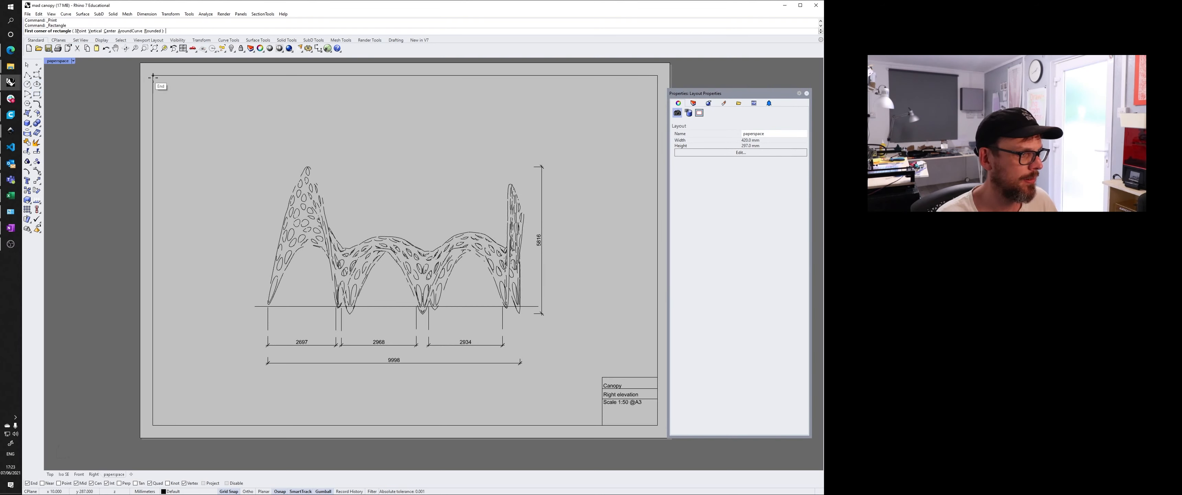
left_click(153, 75)
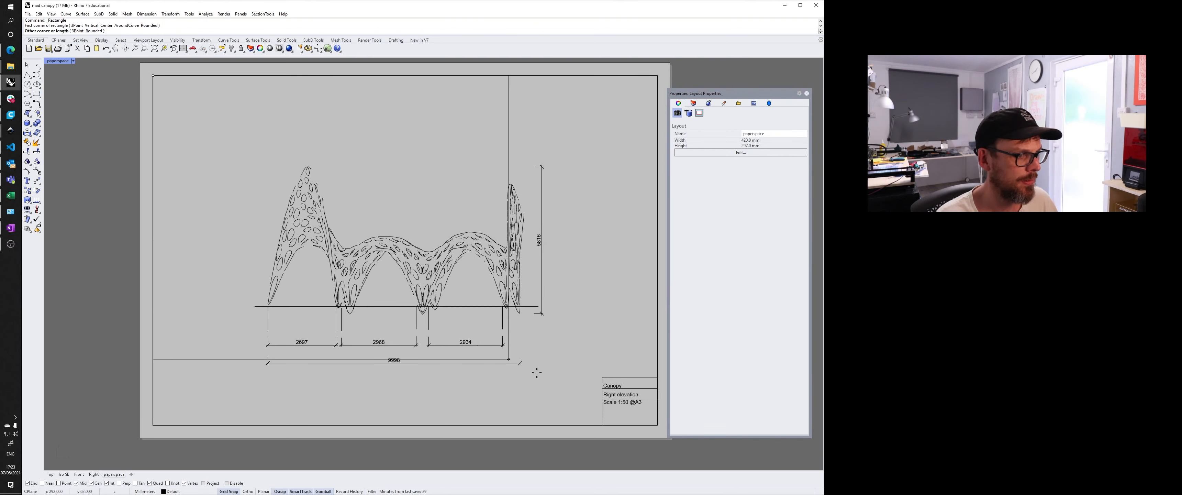
left_click(656, 424)
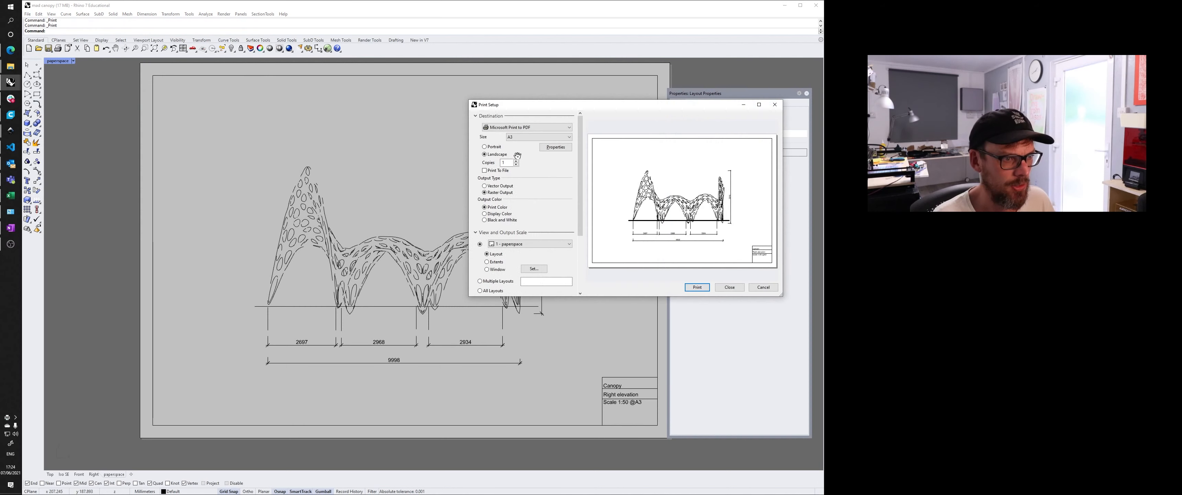
Print the layout as vector output to PDF, overwriting "elevation export" on the Desktop.
left_click(486, 186)
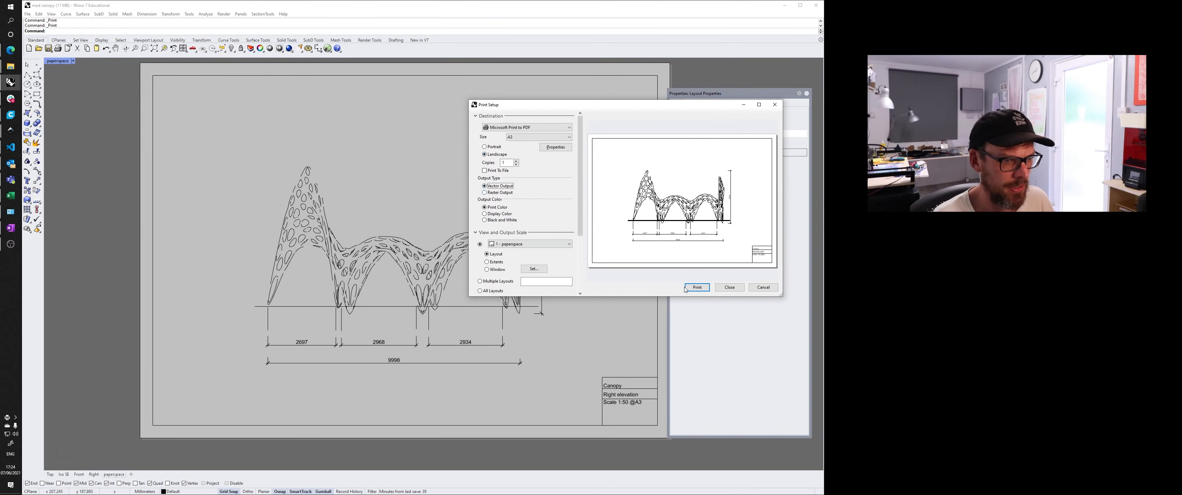
left_click(697, 287)
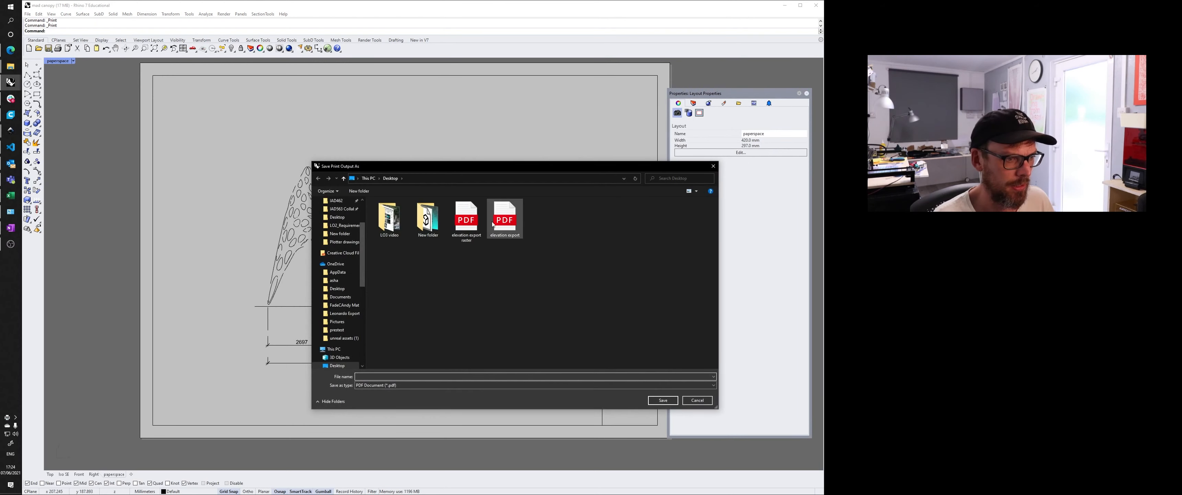
left_click(497, 223)
left_click(664, 400)
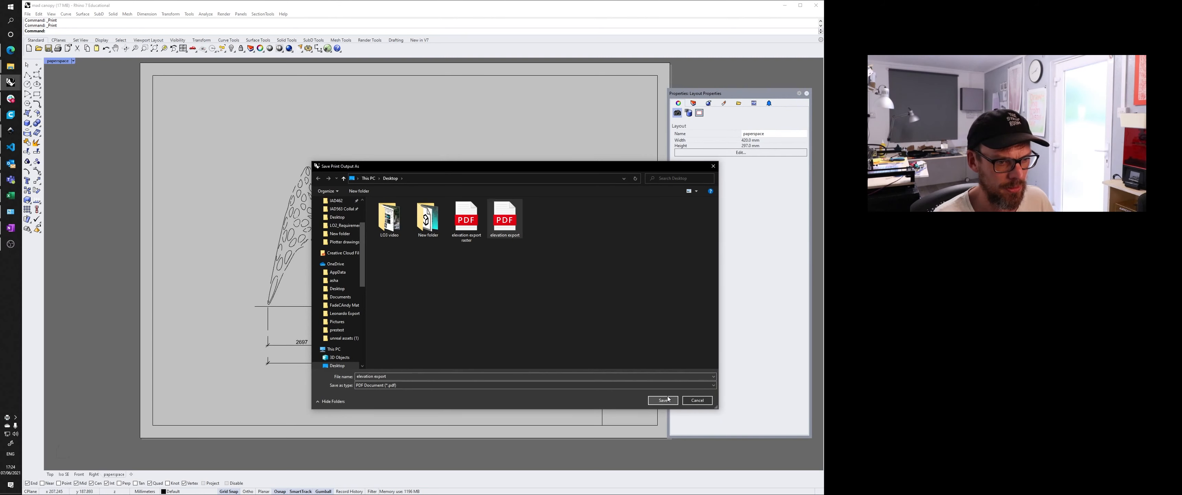
left_click(620, 251)
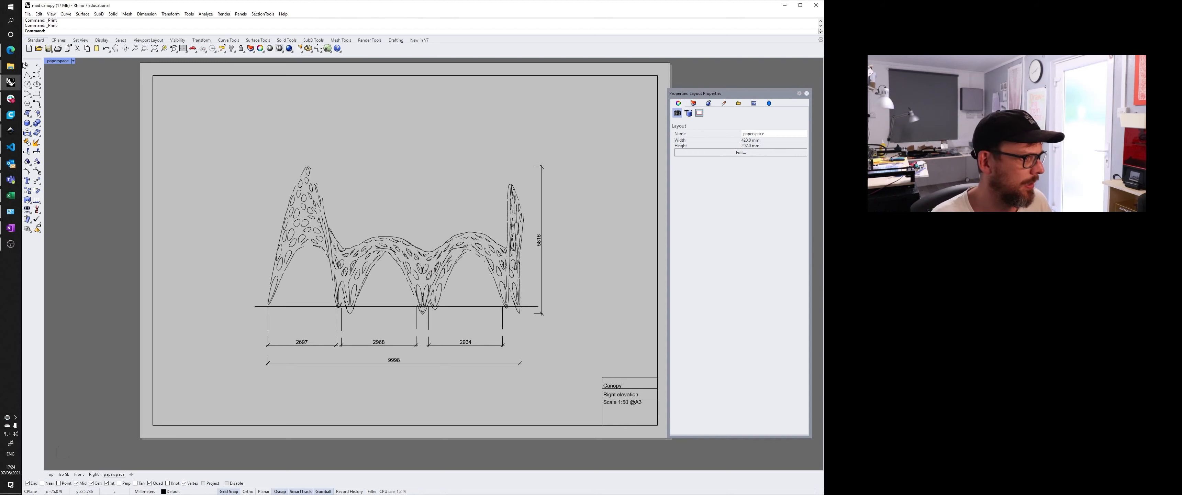
Open the "elevation export" PDF from the desktop in the browser and check the printed sheet.
left_click(11, 50)
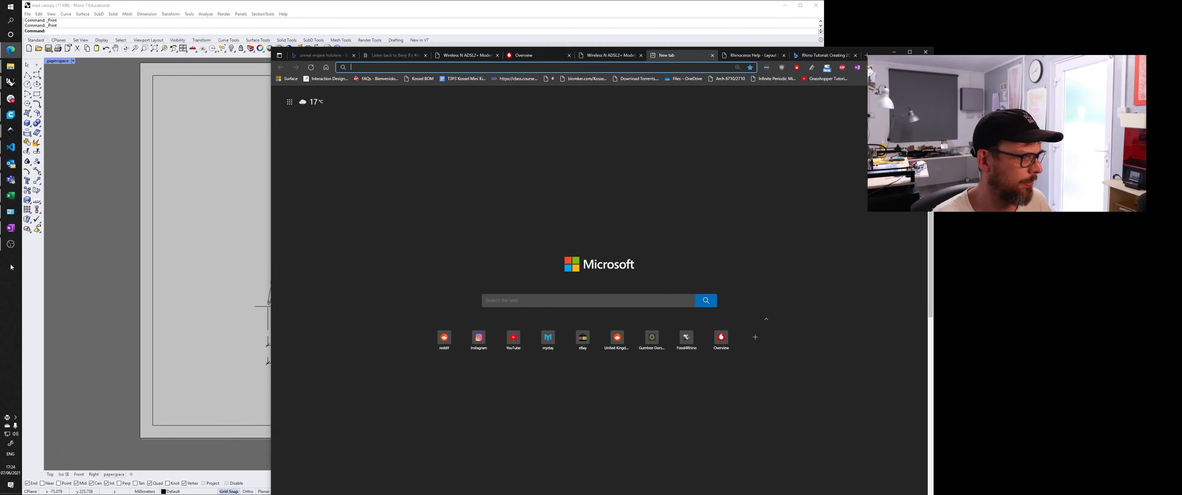
left_click(11, 494)
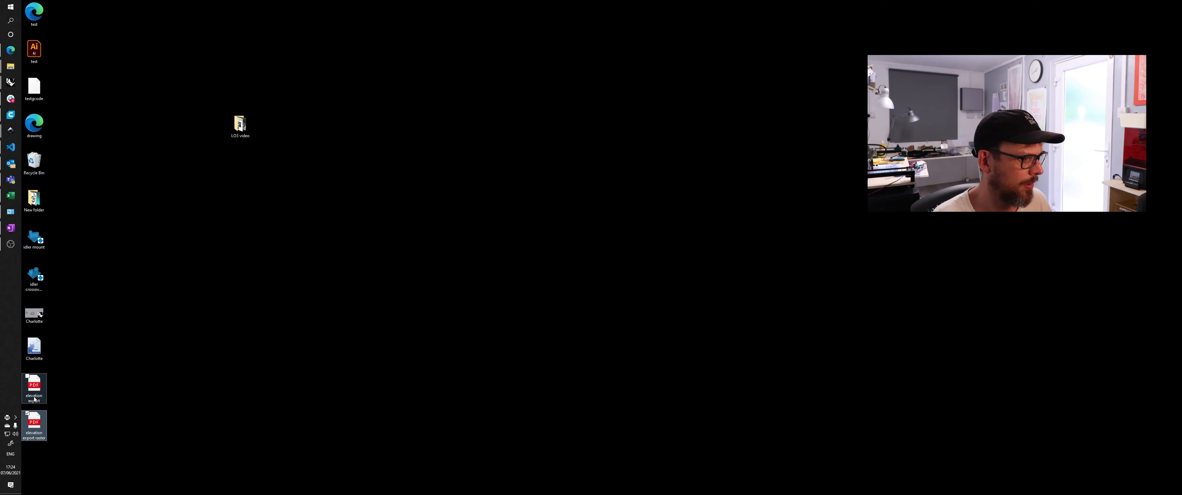
double_click(44, 383)
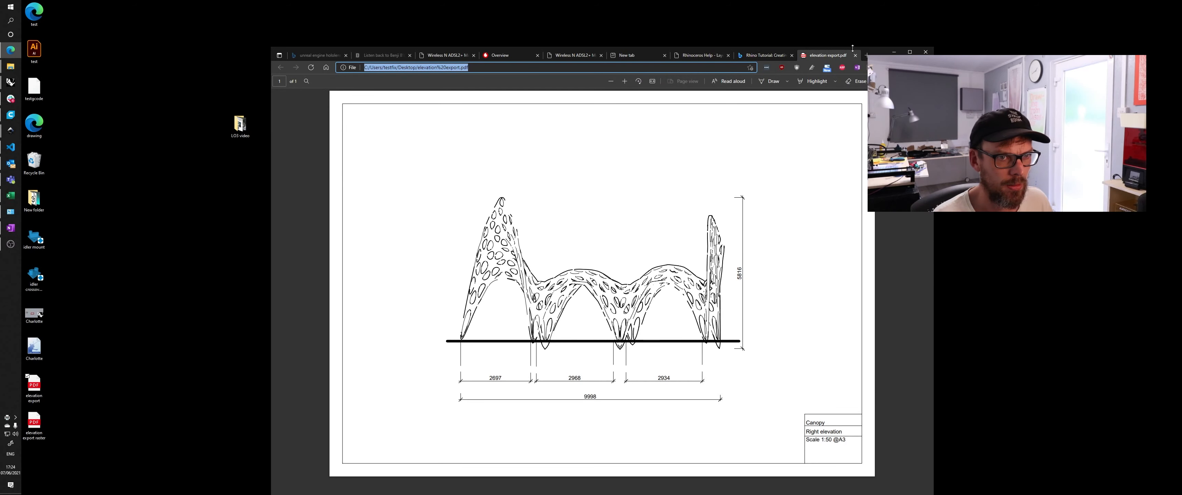
left_click_drag(875, 55, 610, 19)
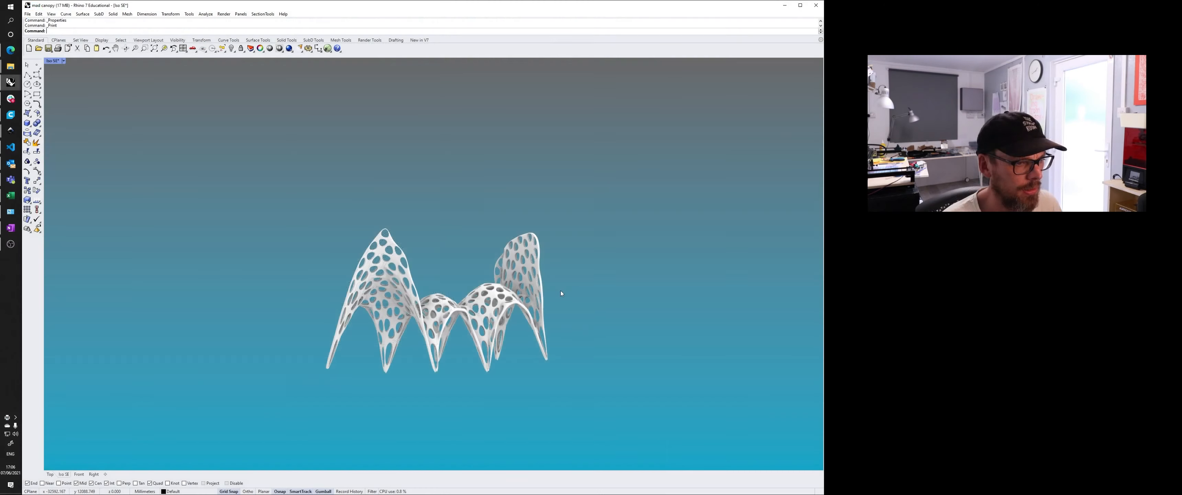
Create a horizontal clipping plane with a rectangle spanning the whole ground area beneath the 3D canopy model.
right_click_drag(561, 290, 584, 273)
scroll(566, 281, "up", 4)
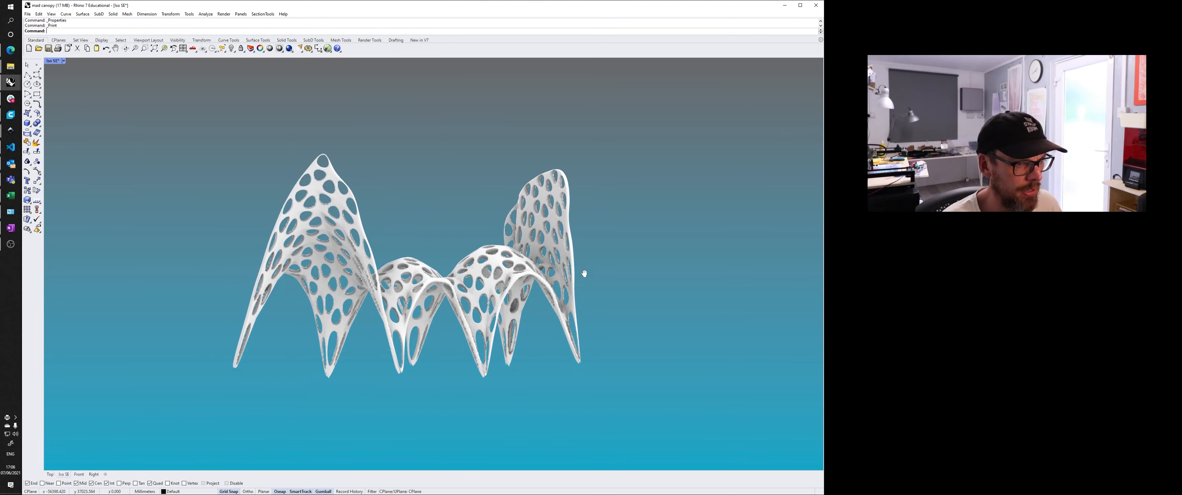
scroll(531, 272, "up", 3)
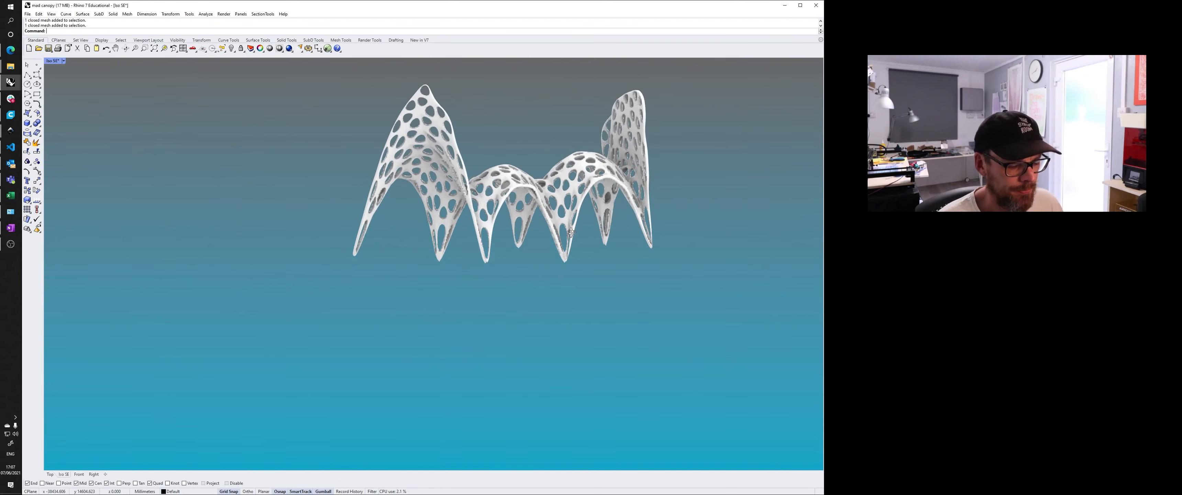
right_click_drag(571, 232, 532, 232)
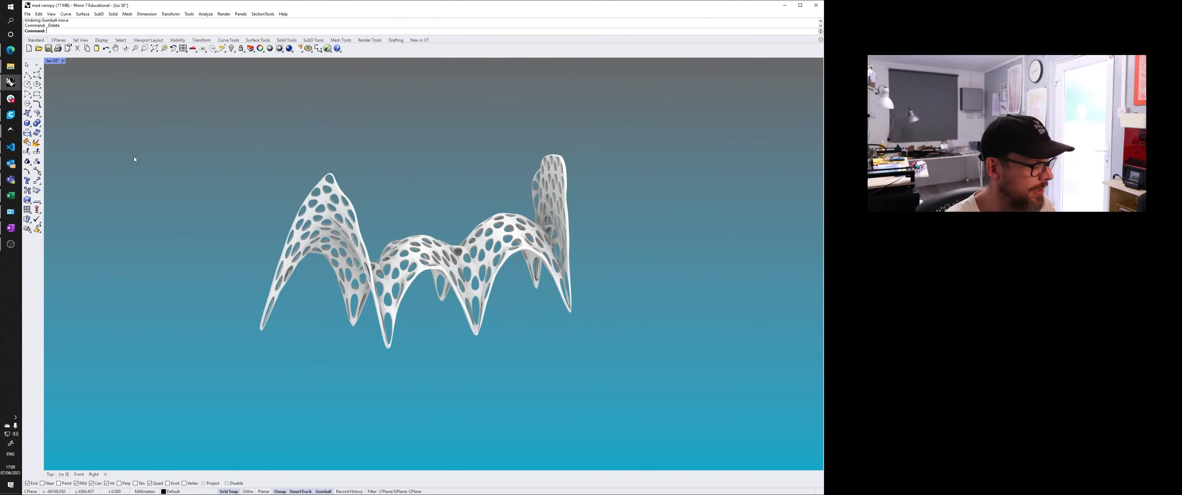
type("lippingPlane")
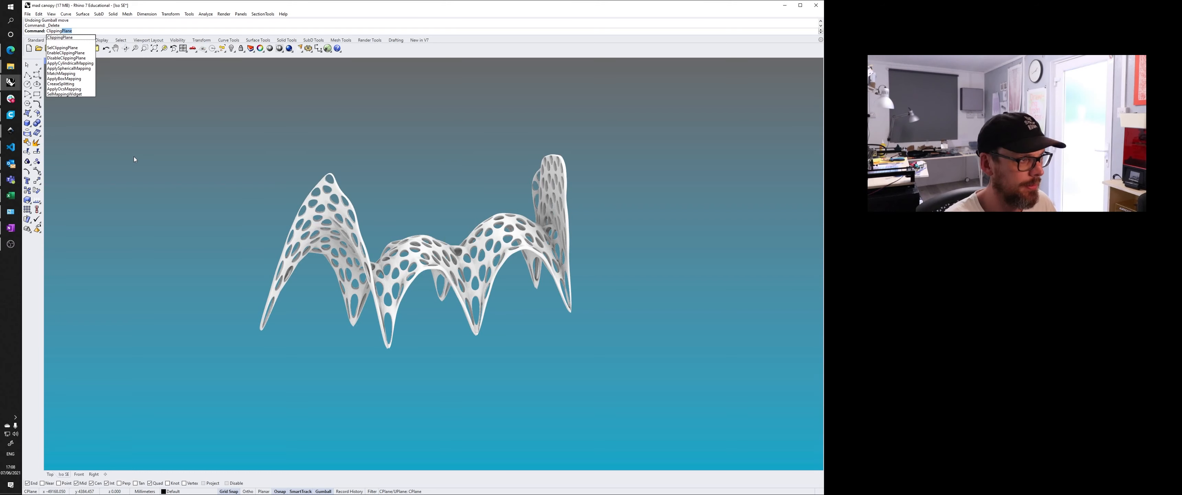
key("Return")
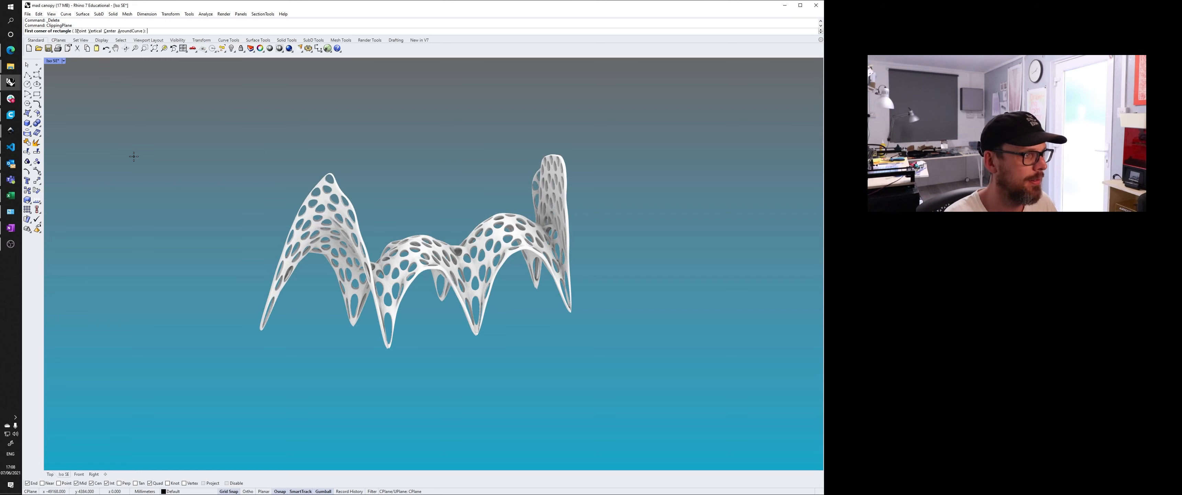
left_click(81, 299)
left_click(736, 336)
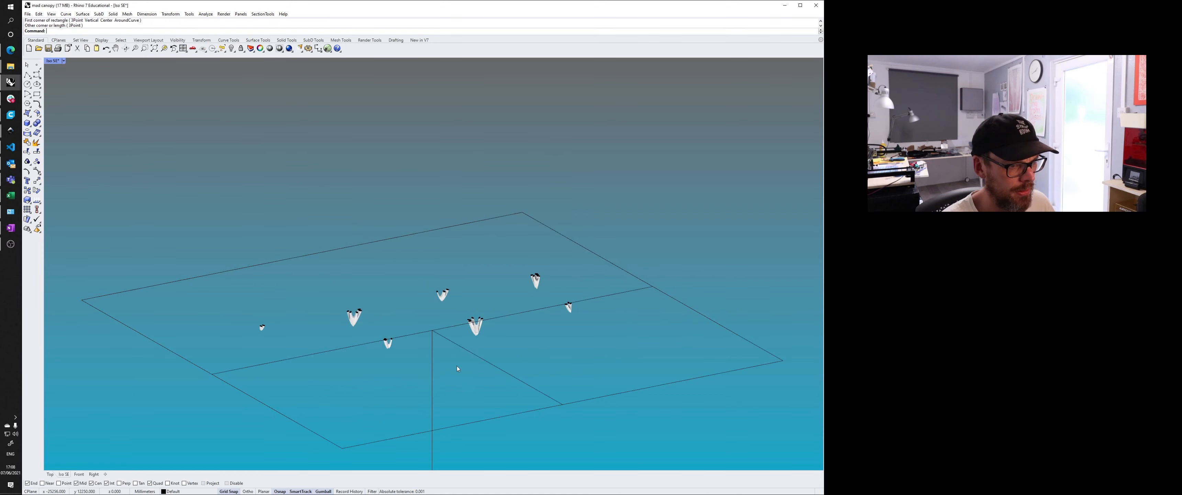
Rotate the clipping plane upright and move it into the canopy to cut a lengthwise section through the arches.
left_click(433, 372)
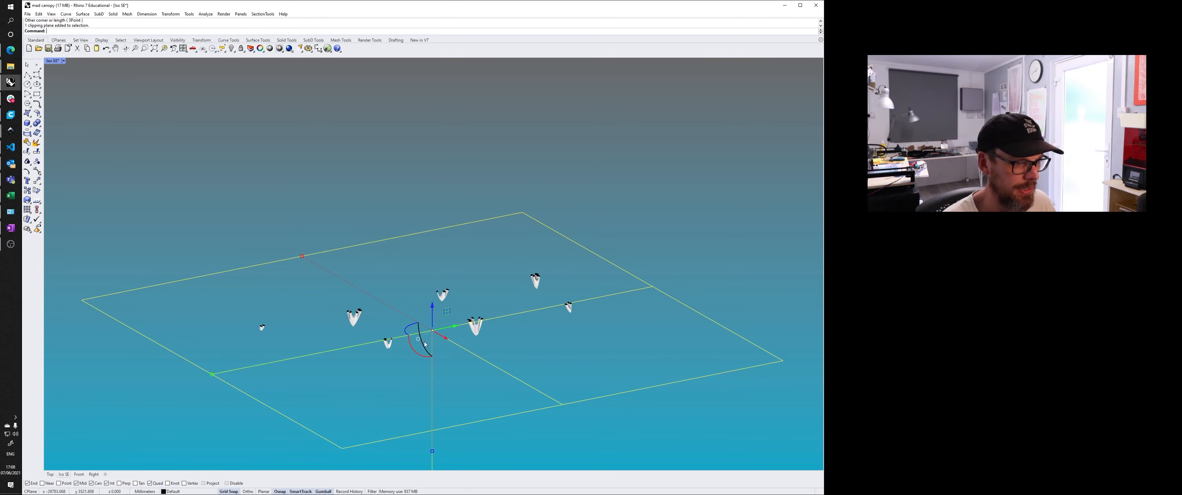
left_click_drag(429, 353, 419, 296)
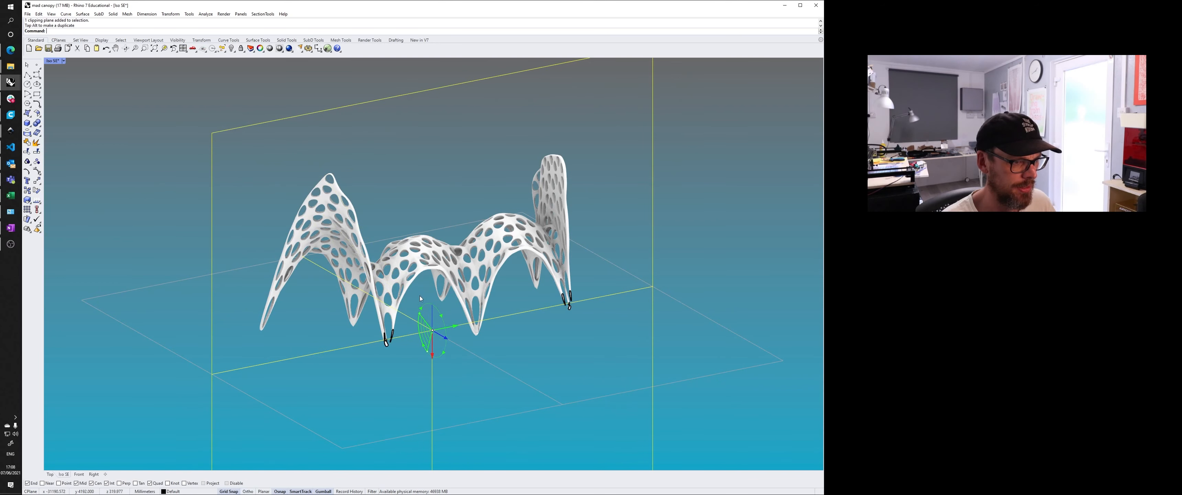
left_click_drag(443, 336, 420, 316)
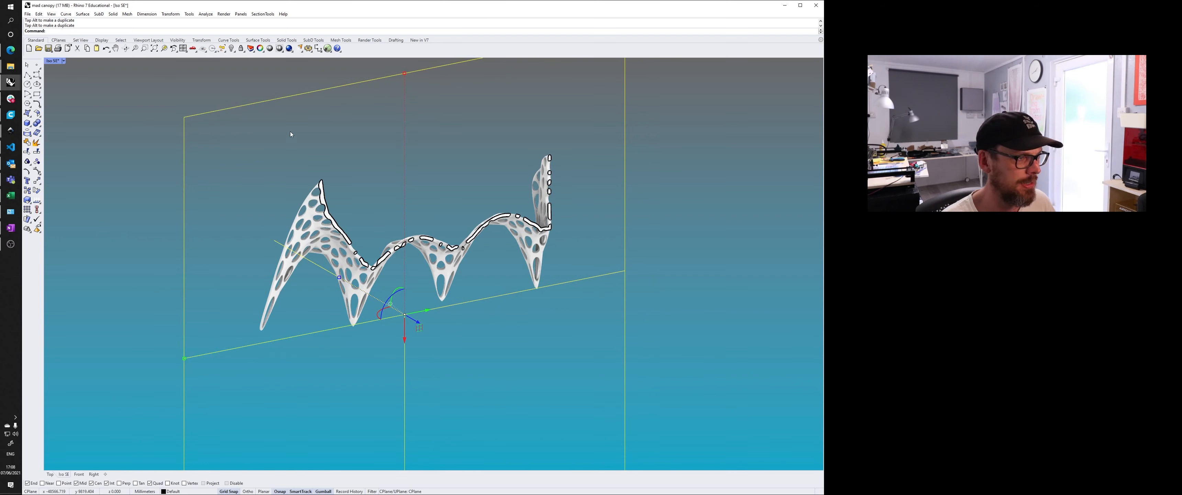
Slide the clipping plane's frame along its own plane until it is clear of the canopy, keeping the same section cut.
left_click(232, 49)
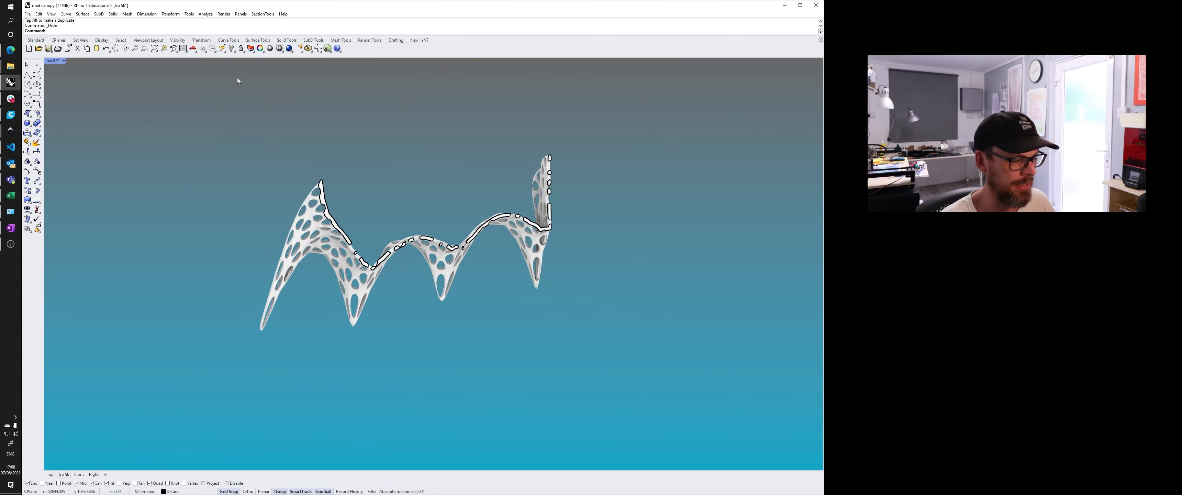
right_click(231, 49)
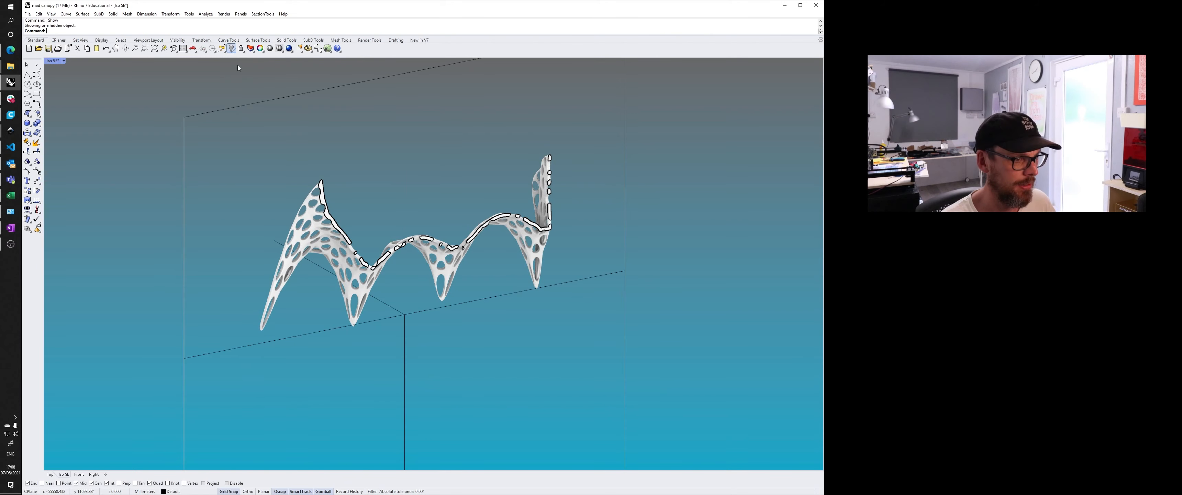
left_click(404, 316)
left_click_drag(404, 318, 800, 118)
left_click_drag(820, 232, 825, 231)
left_click(372, 167)
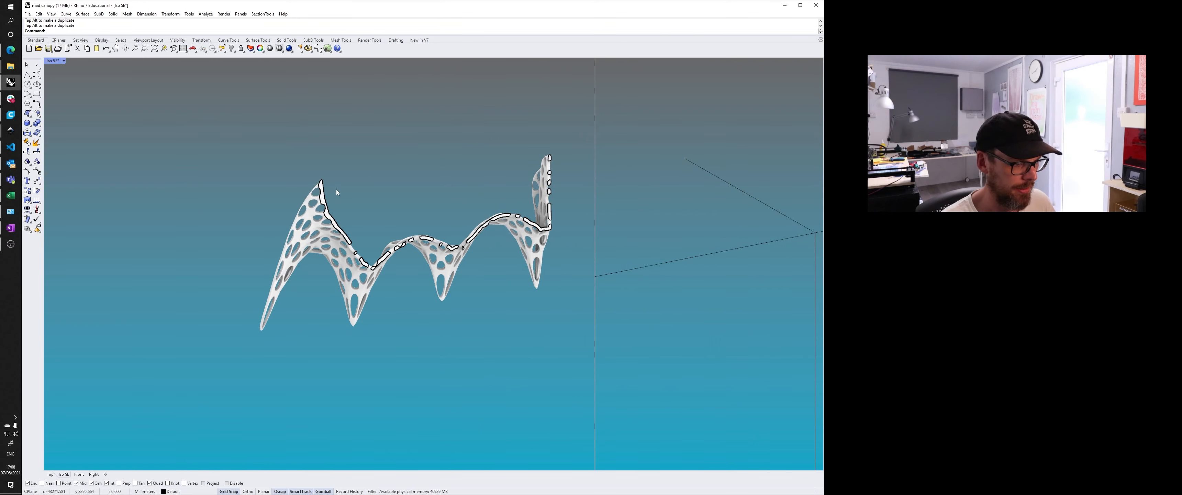
Capture a screen snip of the sectioned canopy and open it in Snip & Sketch.
key("super+shift+s")
mouse_move(196, 113)
left_mouse_down()
mouse_move(543, 355)
mouse_move(581, 353)
left_mouse_up()
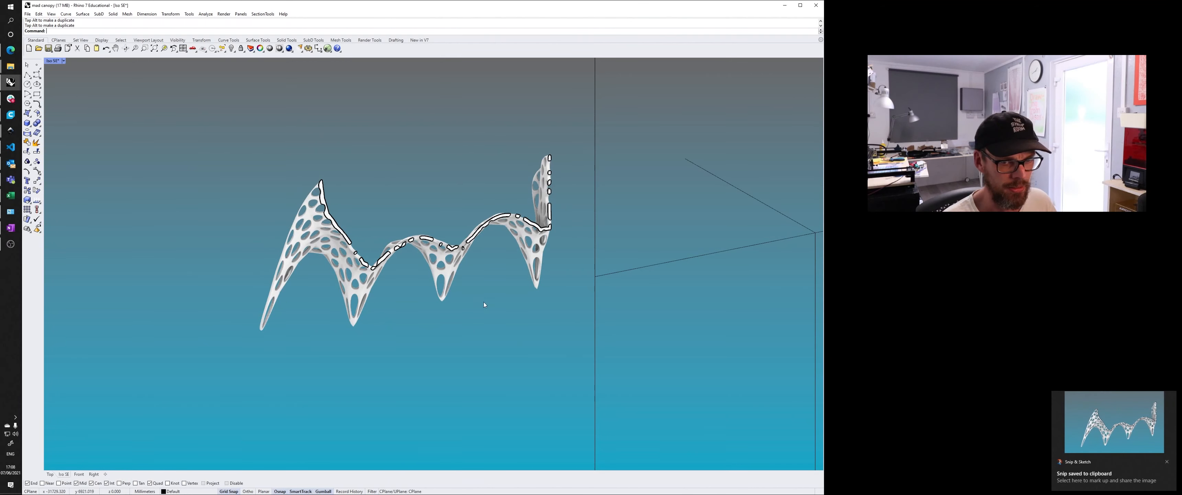
left_click(1123, 416)
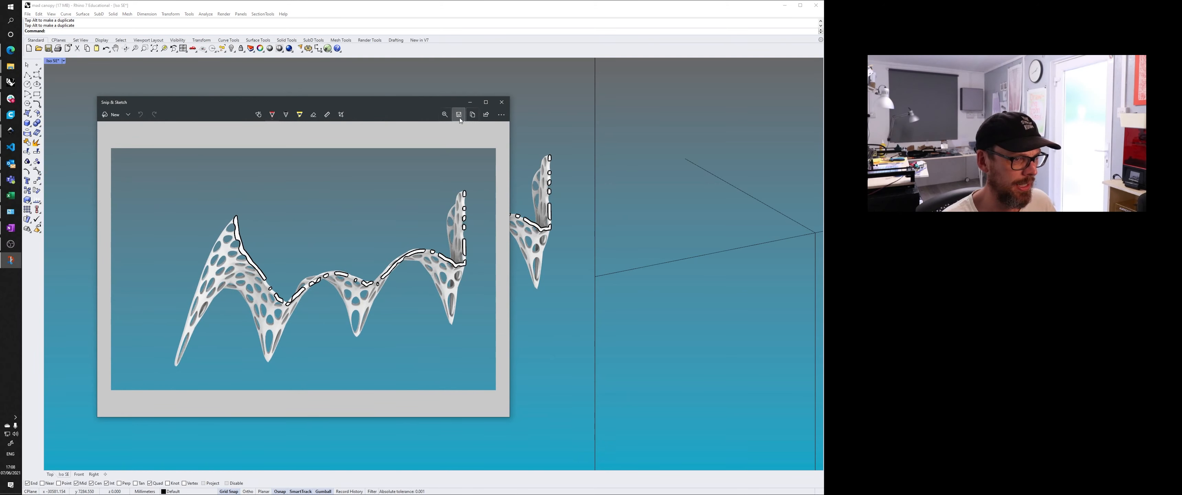
Close the snip and show the canopy from the Right view in the Rendered display mode.
left_click(501, 102)
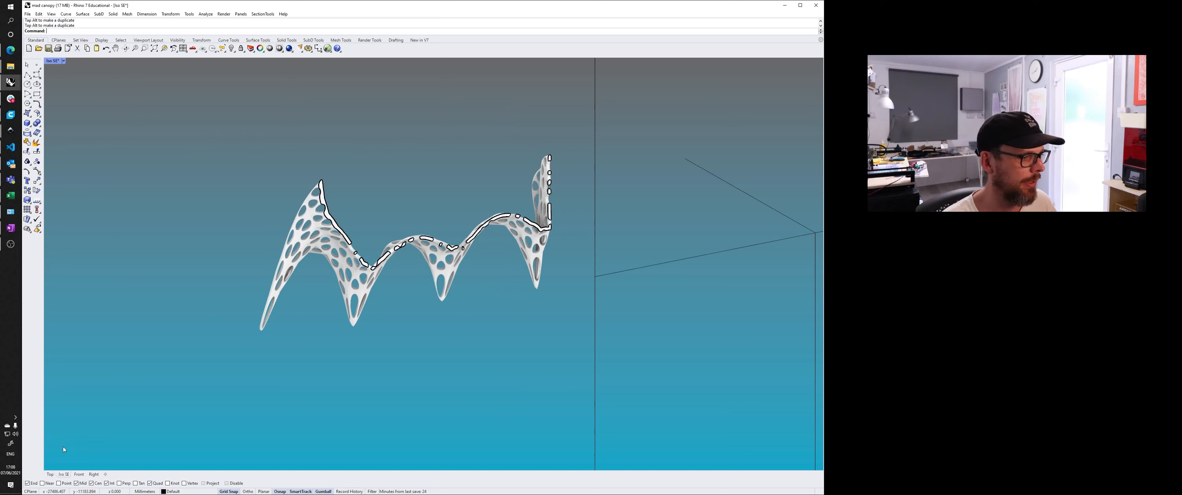
left_click(79, 475)
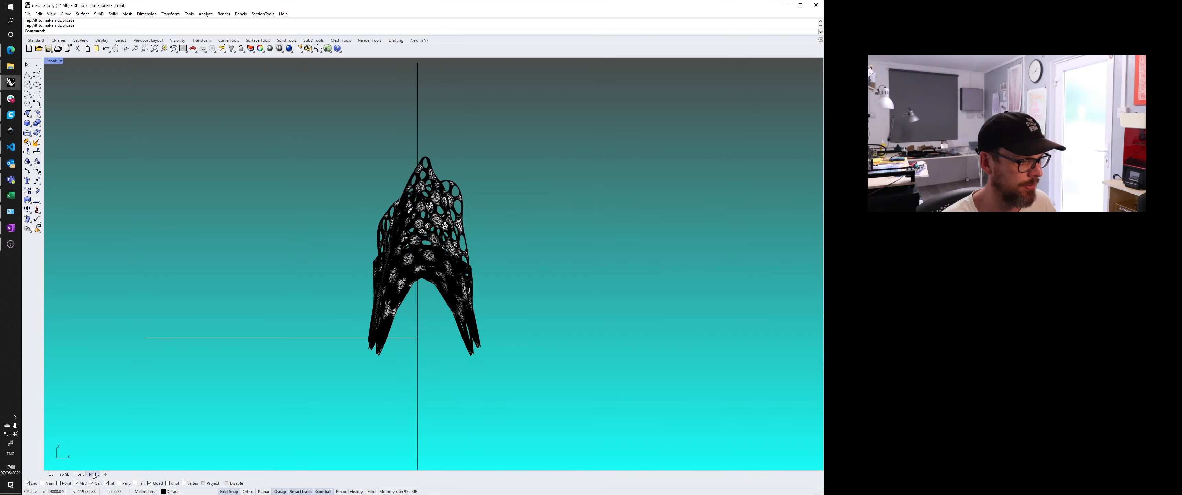
left_click(93, 474)
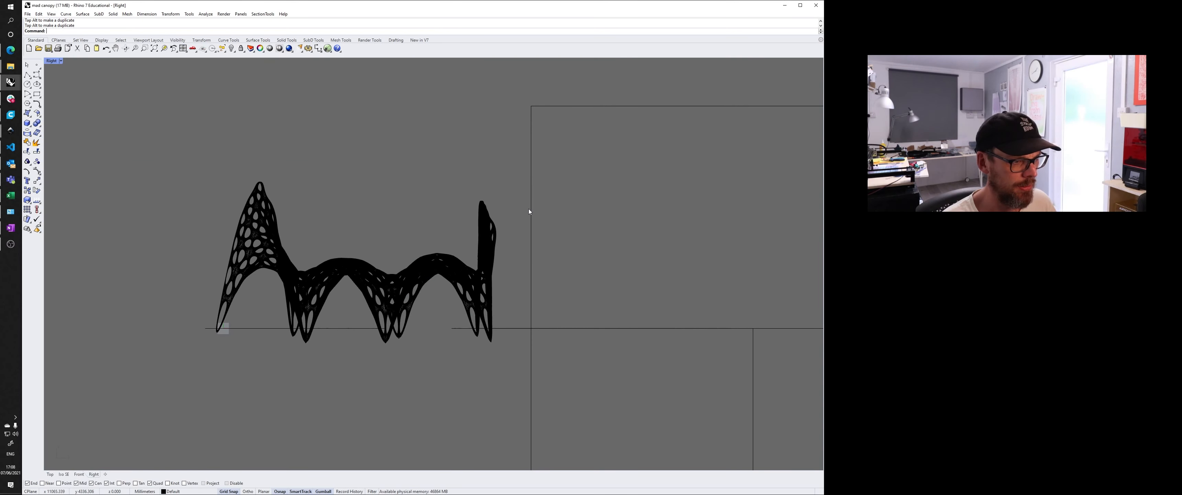
left_click(51, 60)
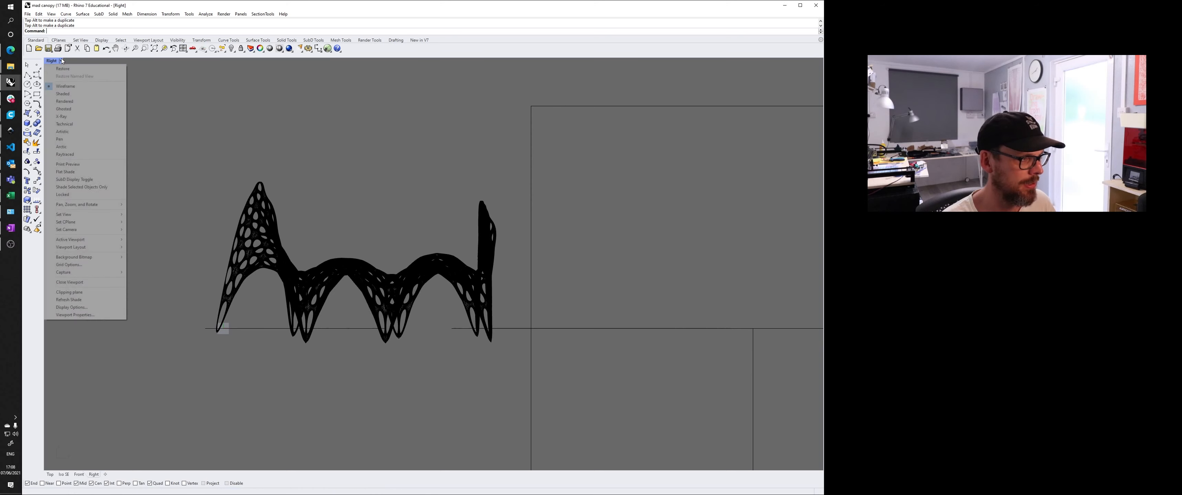
left_click(76, 102)
Create a clipping plane in the Right view with a rectangle enclosing the whole canopy.
left_click(530, 198)
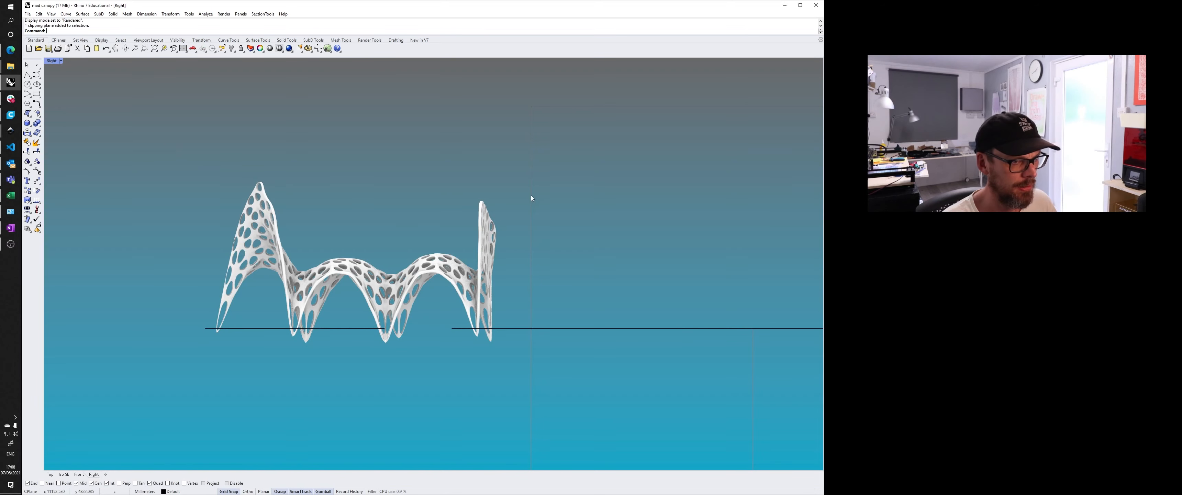
left_click(447, 181)
type("ClippingPlane")
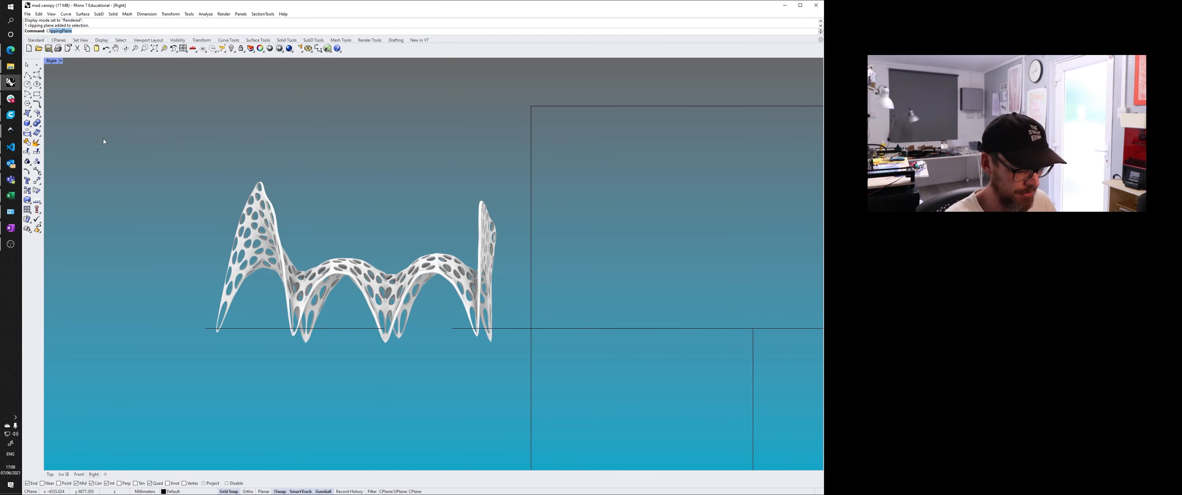
key("Return")
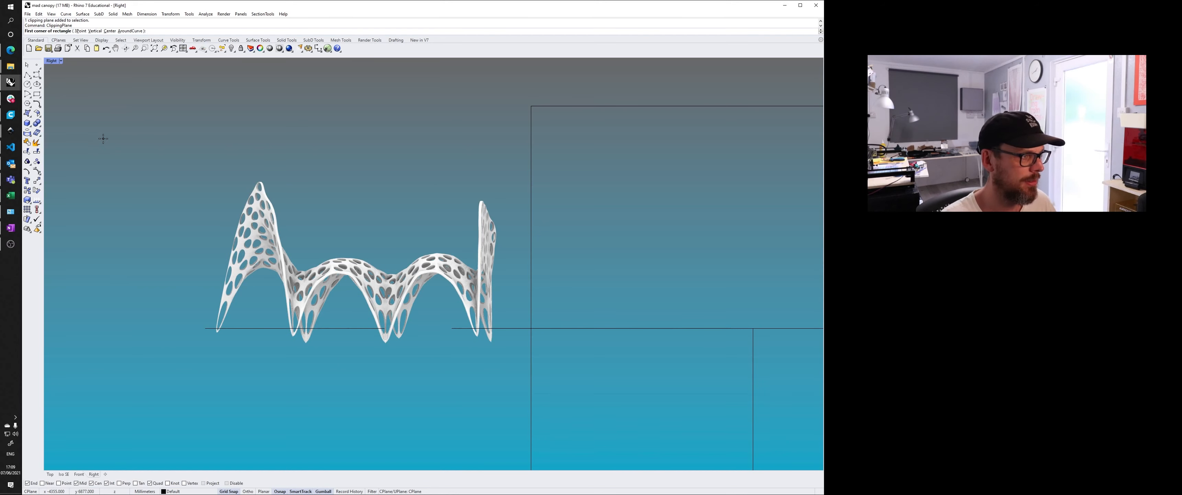
left_click(128, 149)
left_click(610, 391)
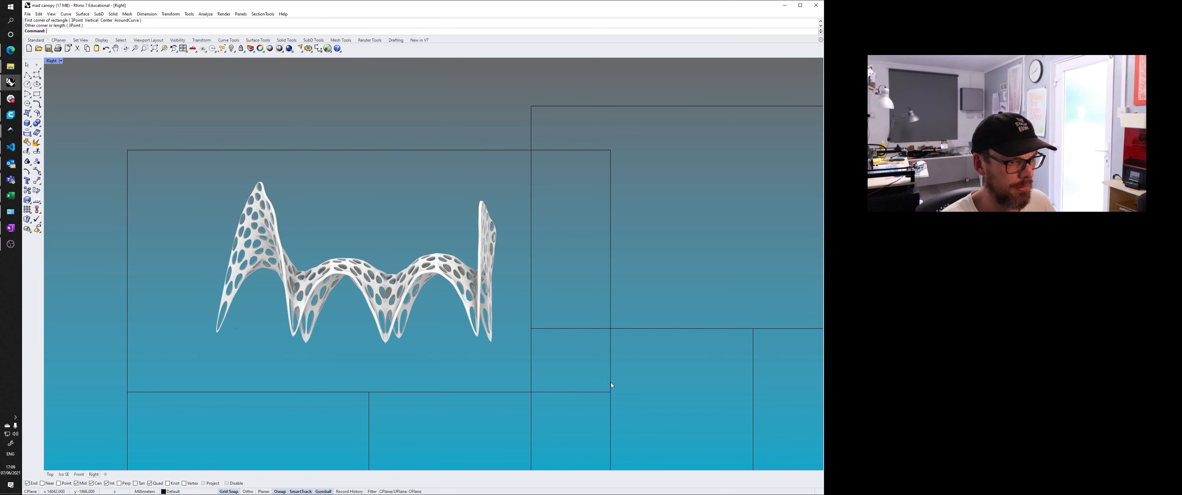
Move the new clipping plane sideways into the canopy in the Top view and show the resulting lengthwise section in the maximised Right view.
left_click(493, 392)
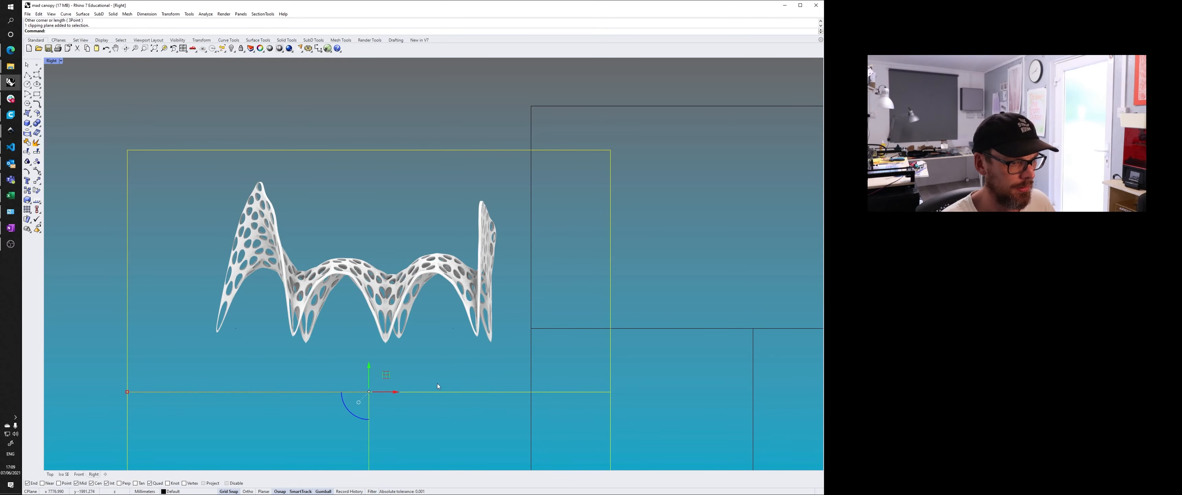
double_click(48, 60)
left_click_drag(307, 173, 190, 171)
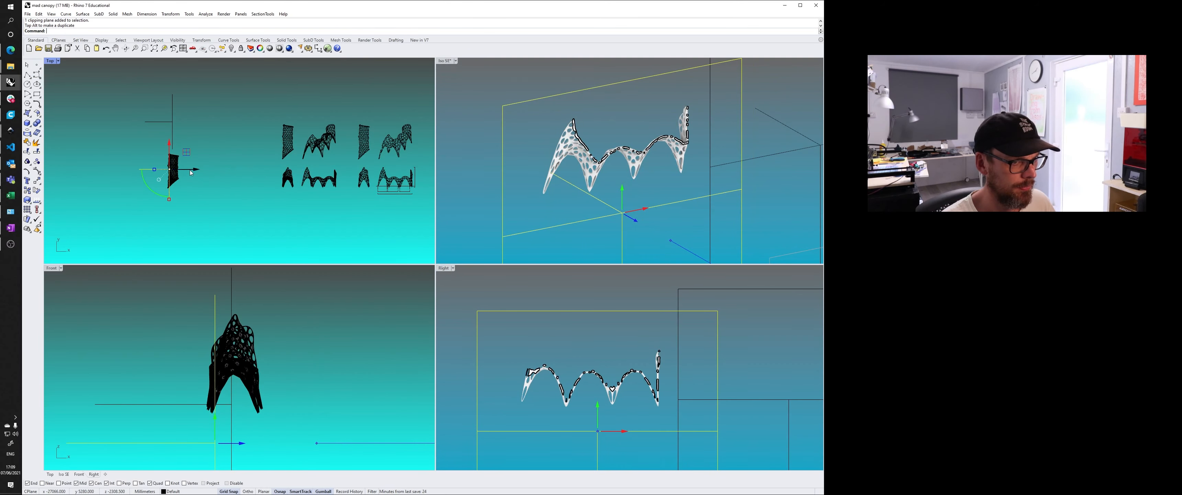
double_click(444, 269)
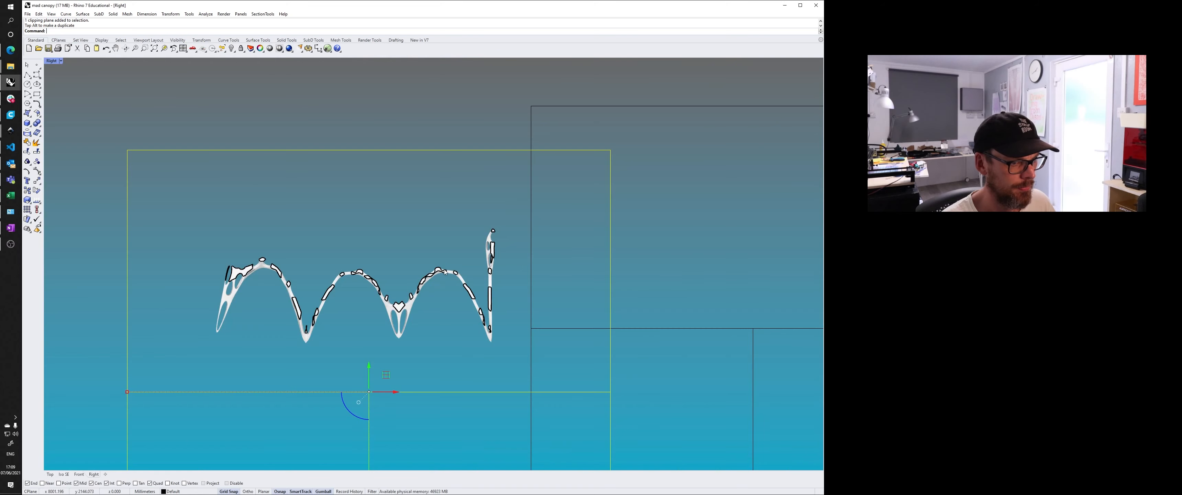
left_click(374, 238)
Capture a screen snip of the sectioned canopy in the Right view, framed closely around the arches.
right_click_drag(368, 236, 313, 232)
scroll(324, 237, "up", 4)
key("super+shift+s")
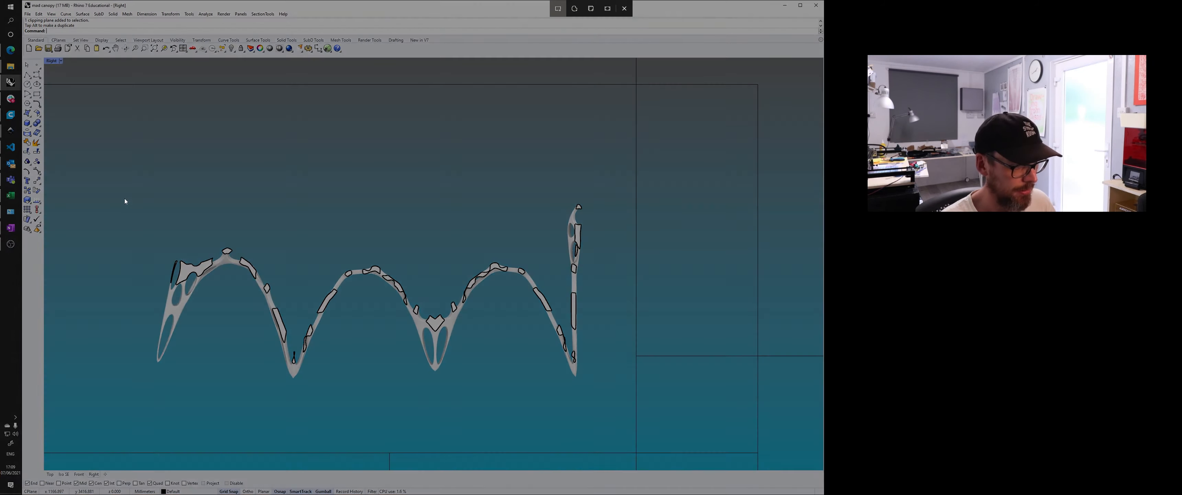
left_click_drag(124, 198, 603, 391)
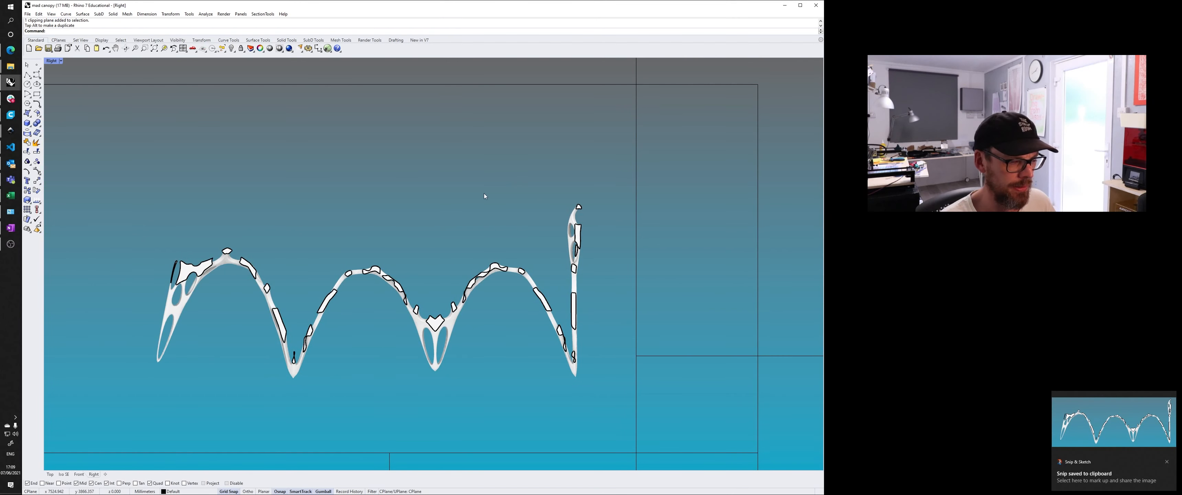
Open the display mode options with AdvancedDisplay and set the Rendered mode's background to Solid color.
scroll(436, 195, "down", 4)
right_click_drag(434, 208, 431, 241)
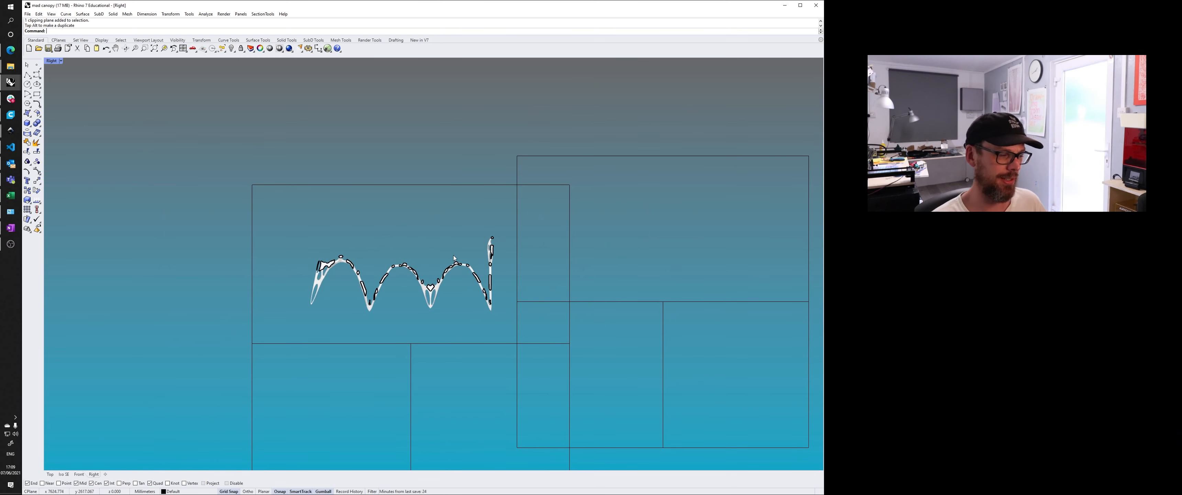
scroll(346, 241, "up", 4)
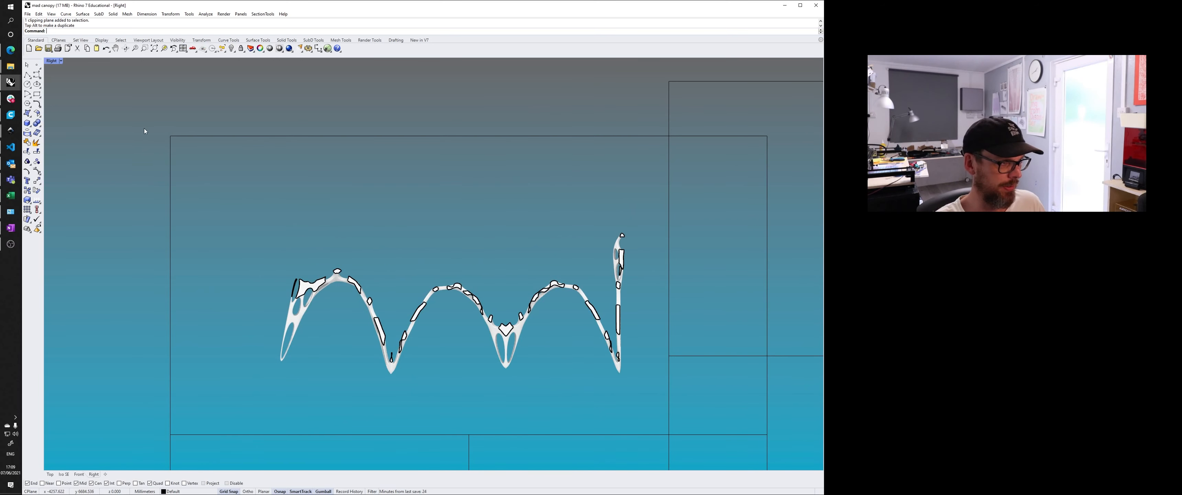
type("AdvancedDisplay")
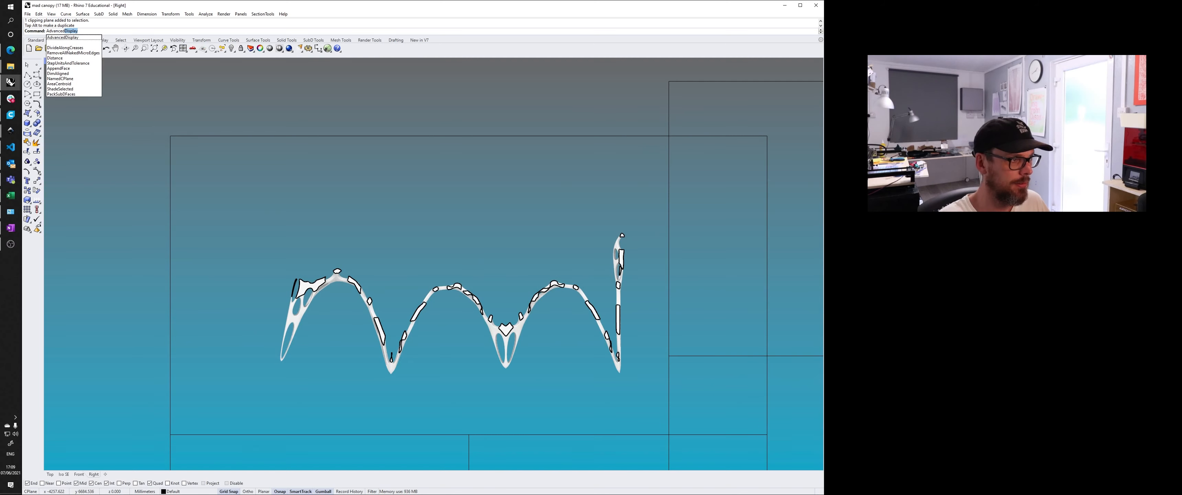
key("Return")
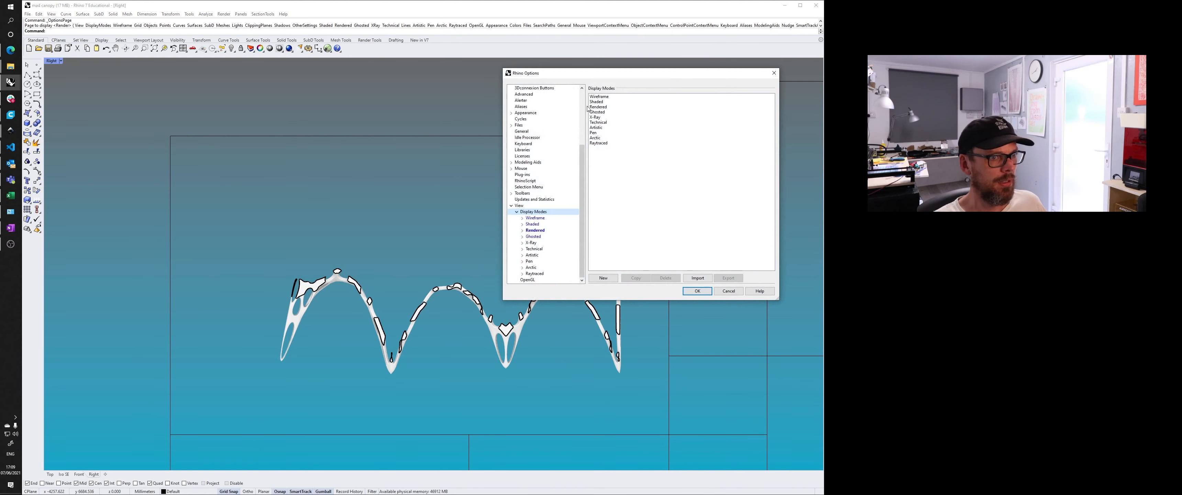
left_click(534, 229)
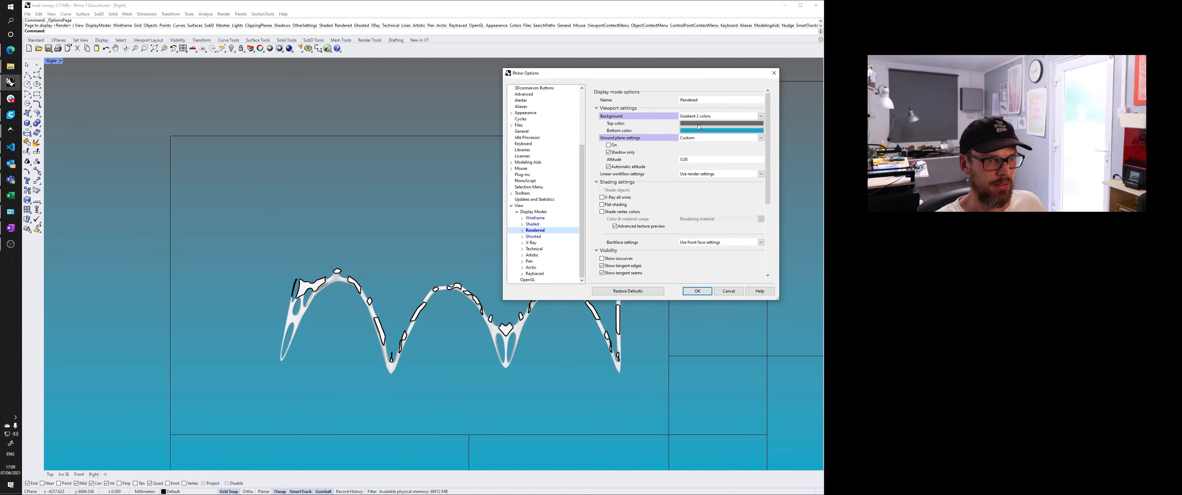
left_click(718, 116)
left_click(693, 140)
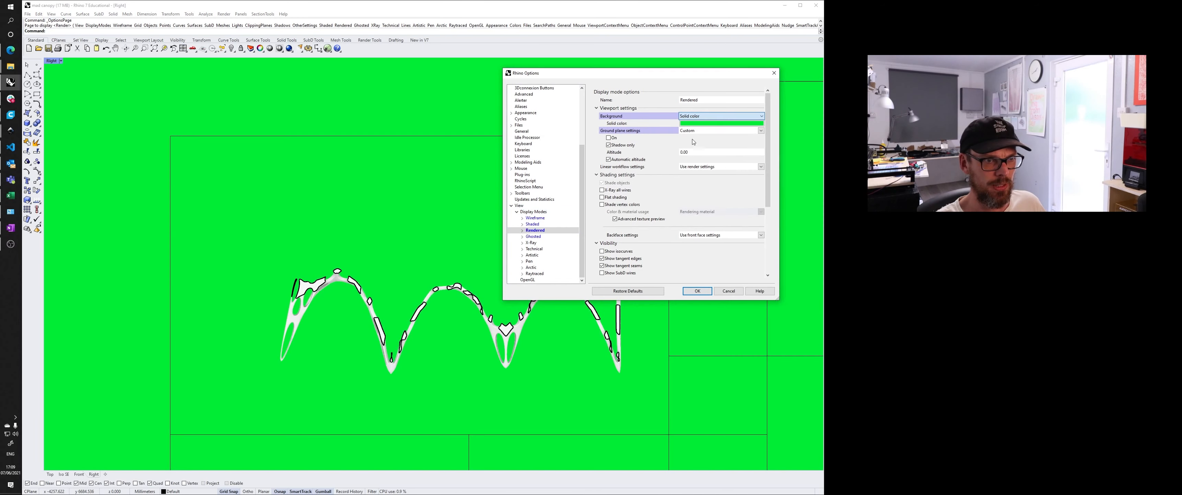
Change the Rendered mode's solid background color to a near-white and apply the options.
left_click(698, 123)
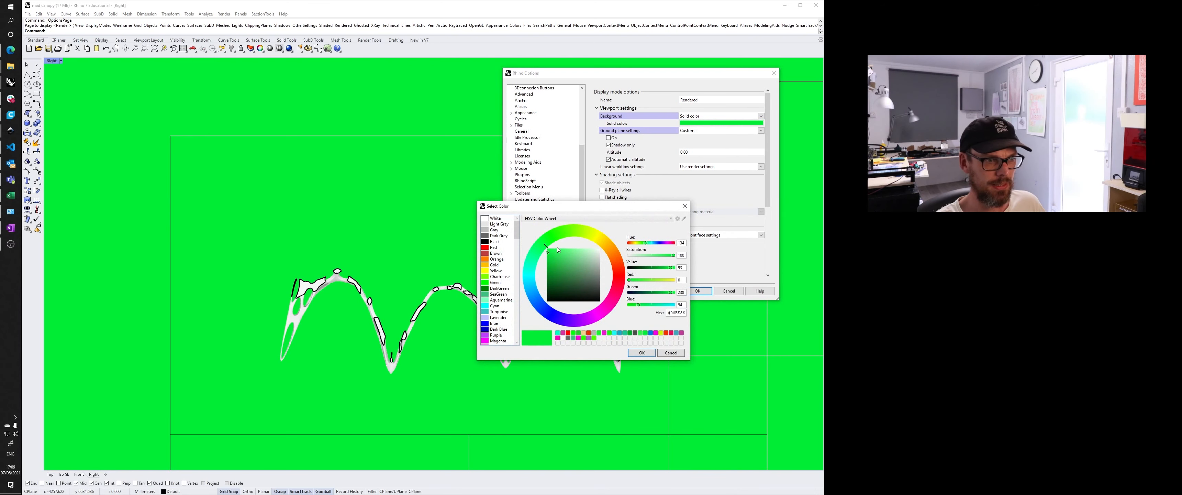
left_click(599, 253)
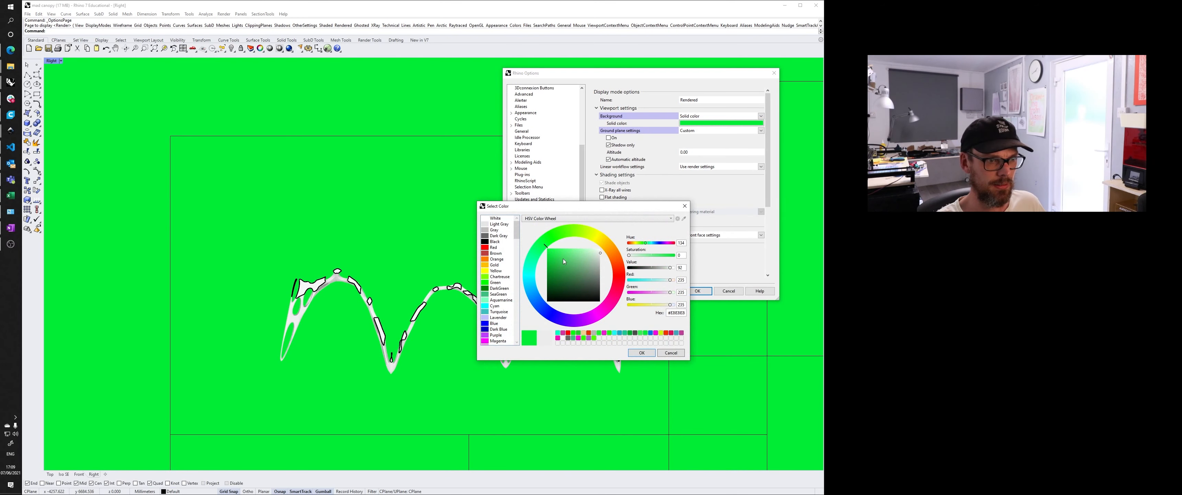
left_click(599, 250)
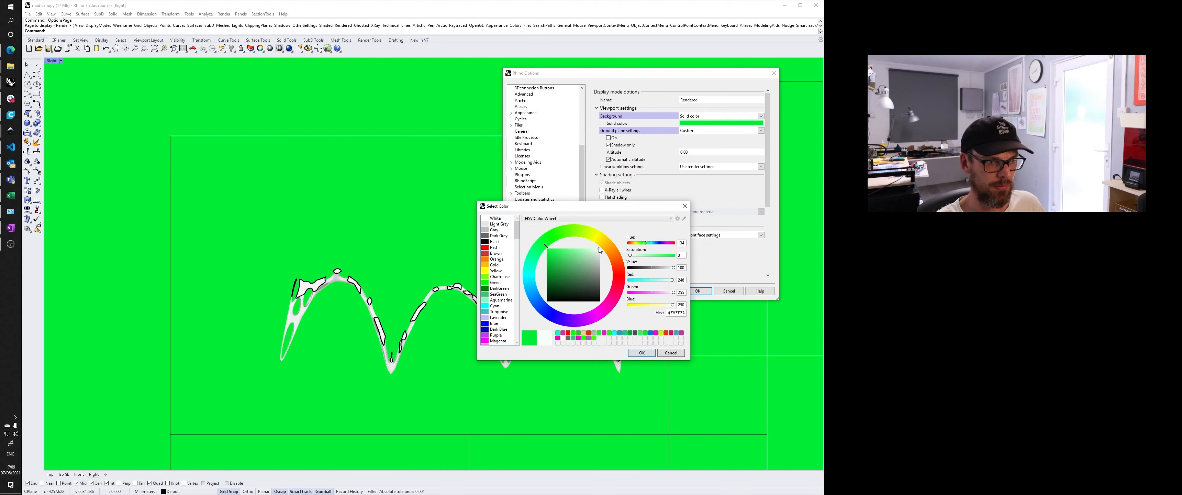
left_click(641, 353)
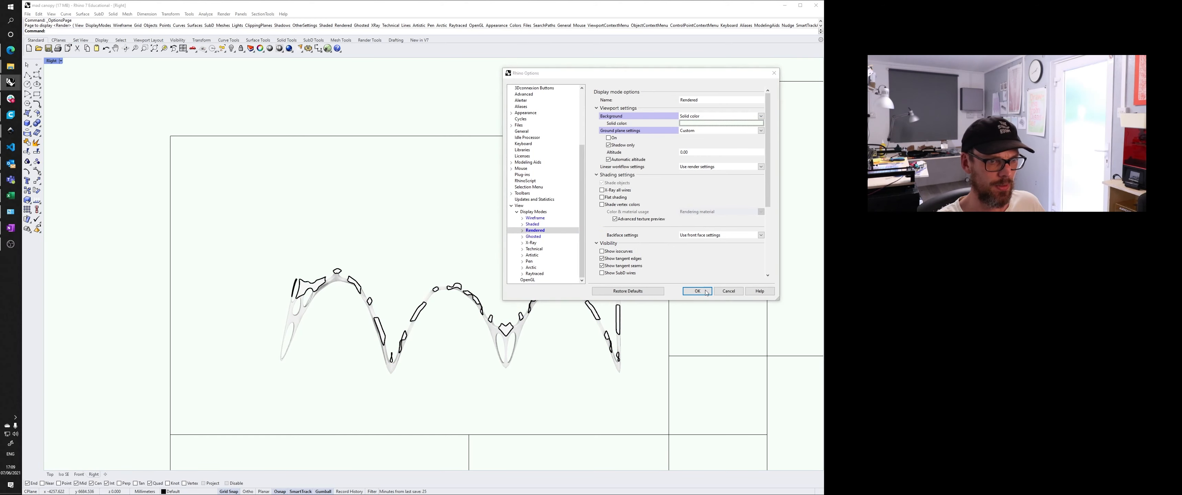
key("Return")
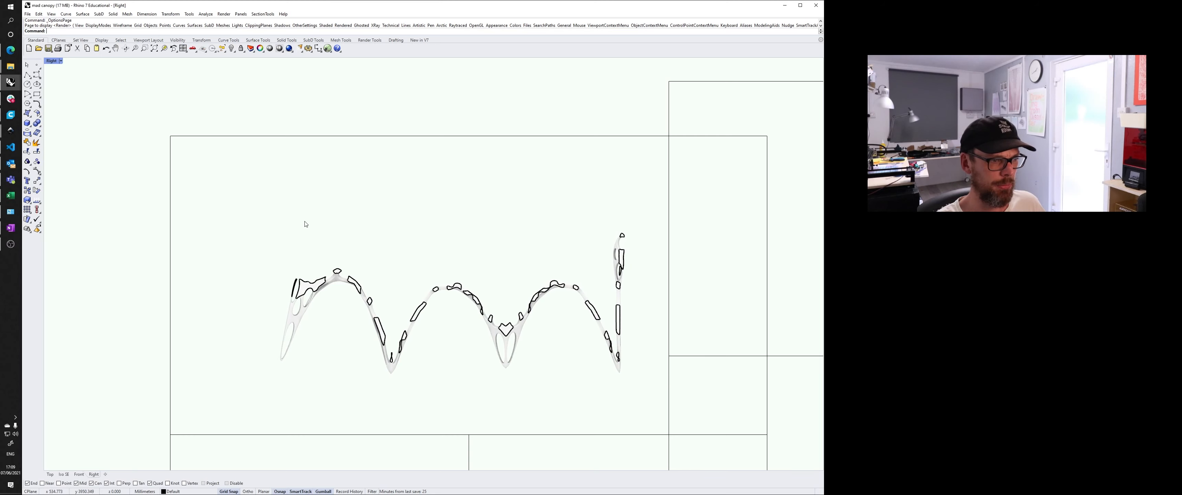
Capture a screen snip of the section on the white background, inspect it in Snip & Sketch and close it.
key("super+shift+s")
mouse_move(257, 208)
left_mouse_down()
mouse_move(517, 362)
mouse_move(644, 400)
left_mouse_up()
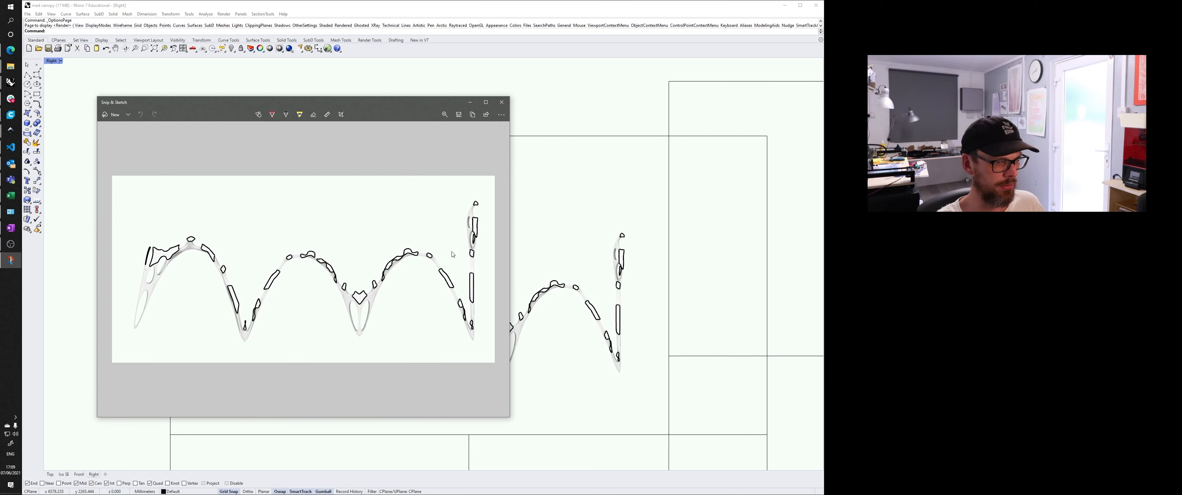
scroll(417, 260, "up", 5, "ctrl")
scroll(414, 280, "down", 4, "ctrl")
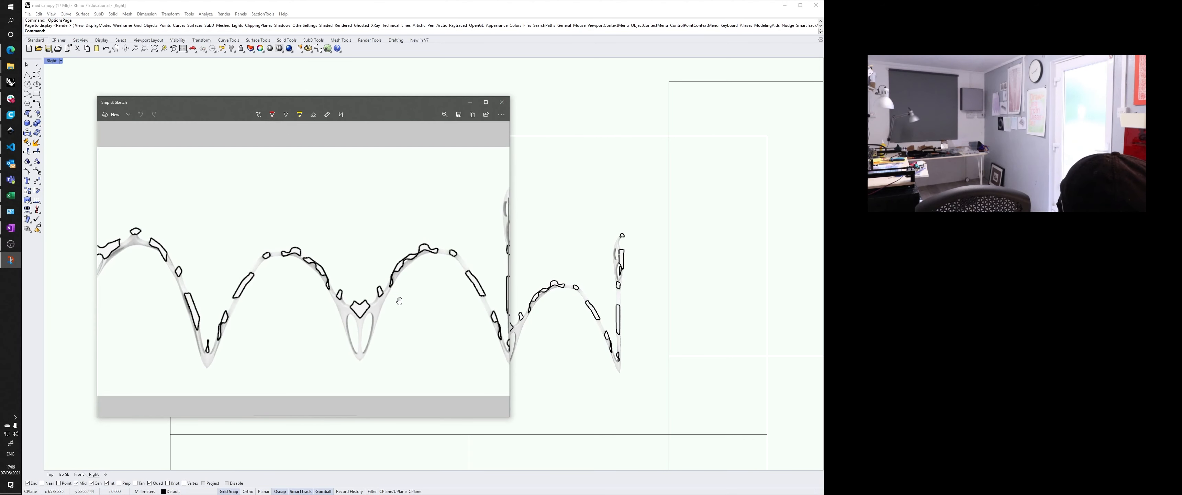
left_click(501, 103)
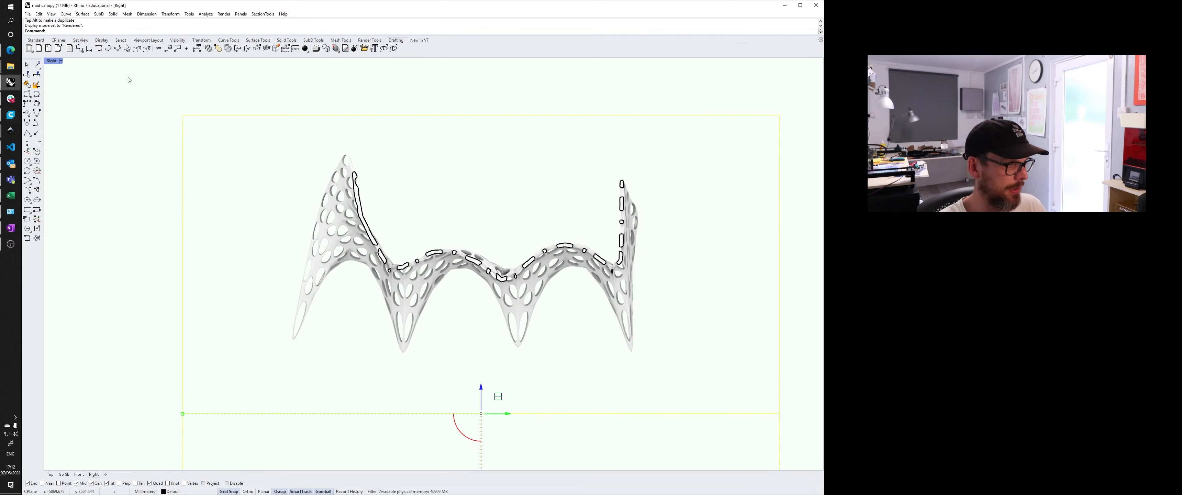
Enable the Vertex object snap and dimension the sectioned canopy's overall length between its outermost feet, with the dimension line below the model.
left_click(79, 49)
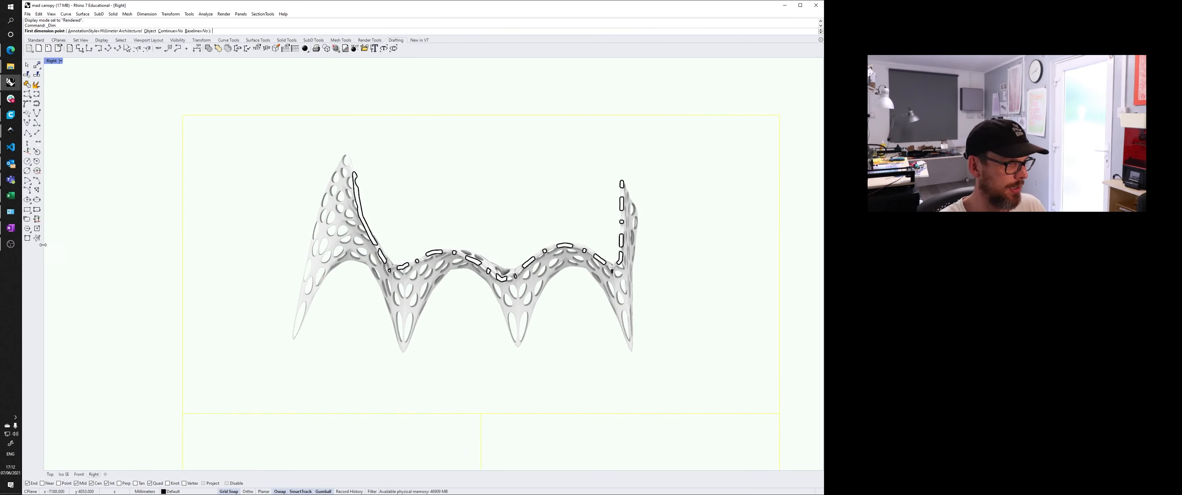
left_click(184, 483)
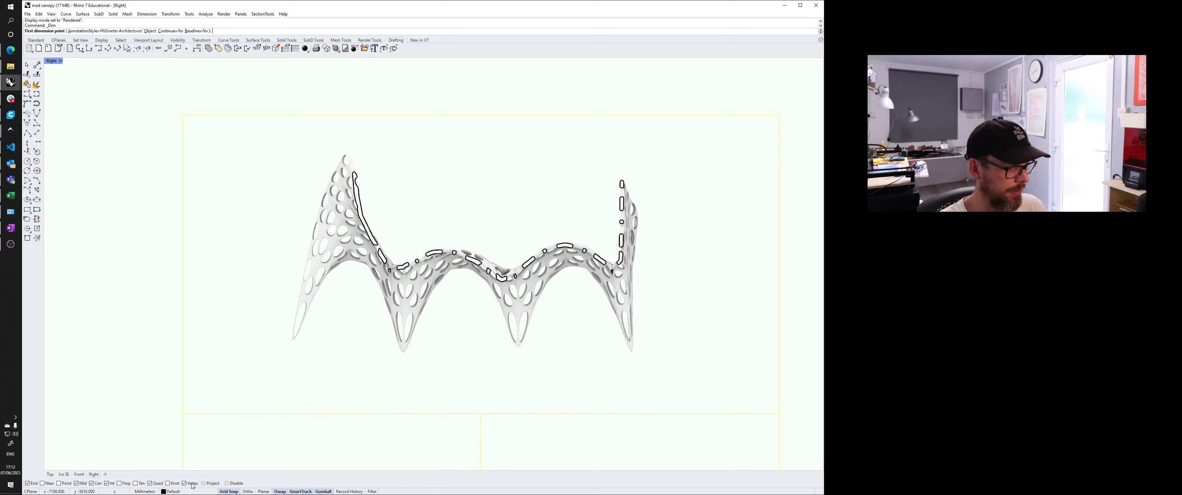
left_click(291, 336)
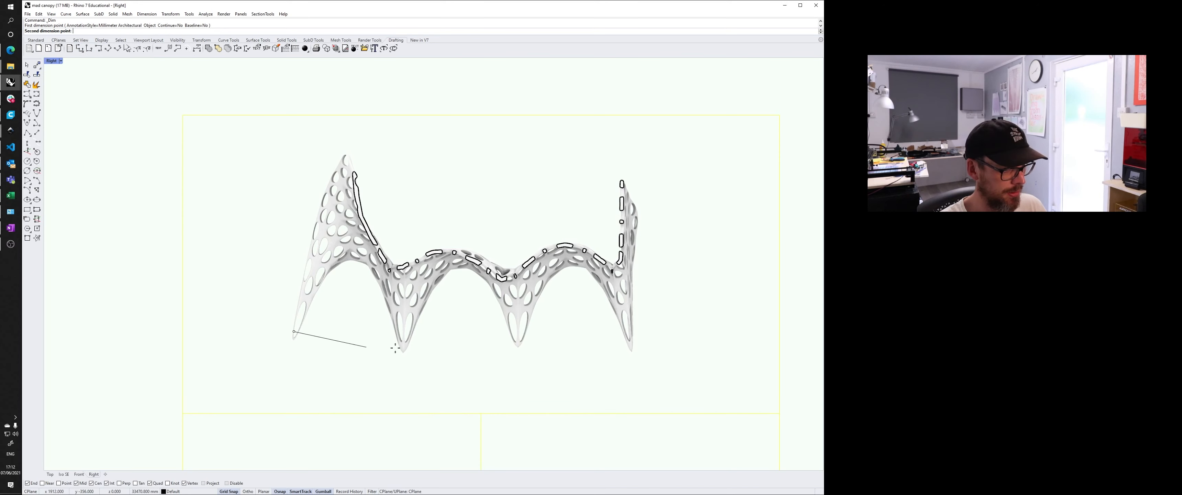
scroll(634, 335, "up", 4)
left_click(631, 329)
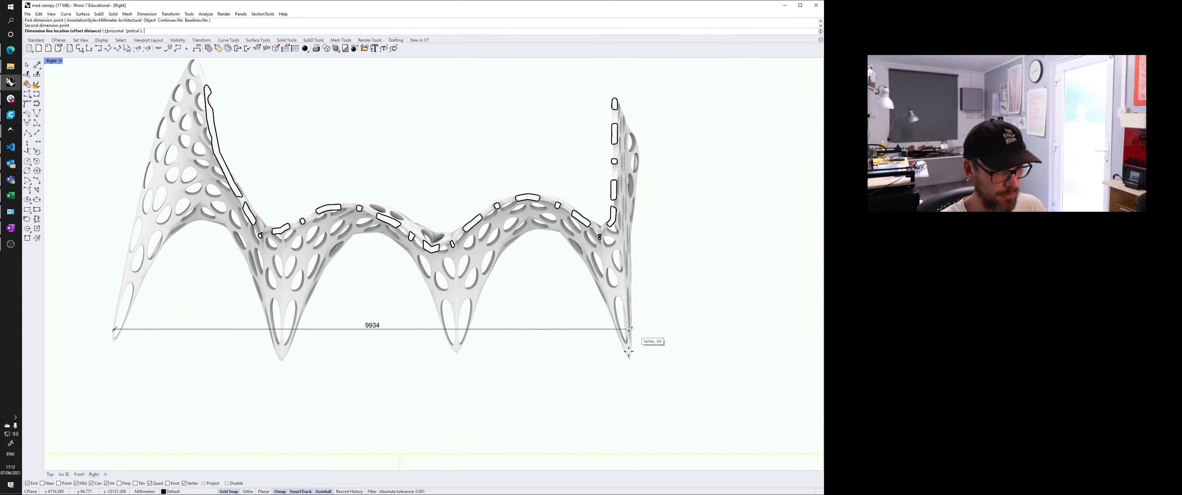
left_click(596, 384)
Move the overall length dimension line farther below the canopy's feet, accepting the history warning, and deselect it.
left_click(567, 381)
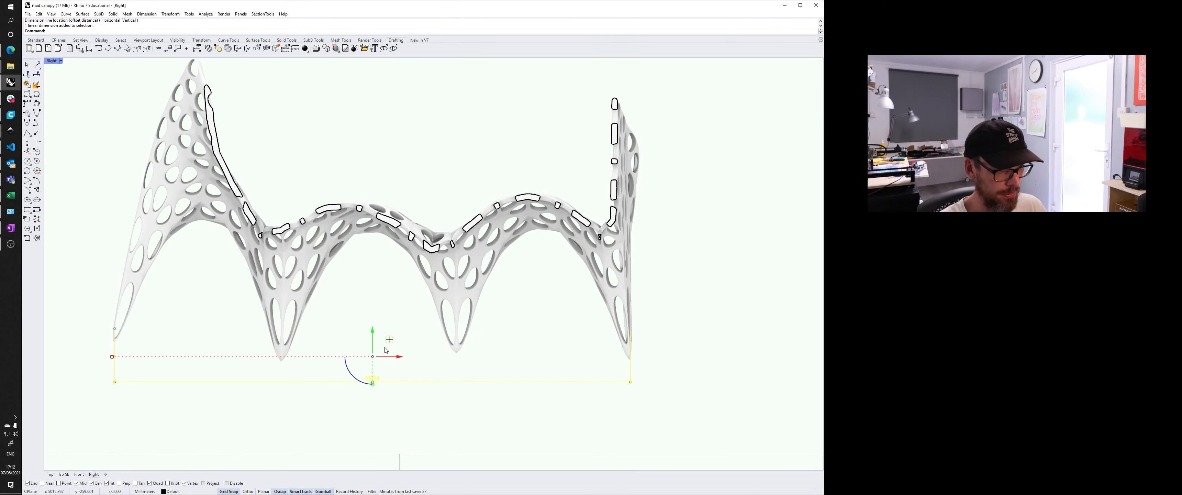
key("Escape")
left_click(372, 382)
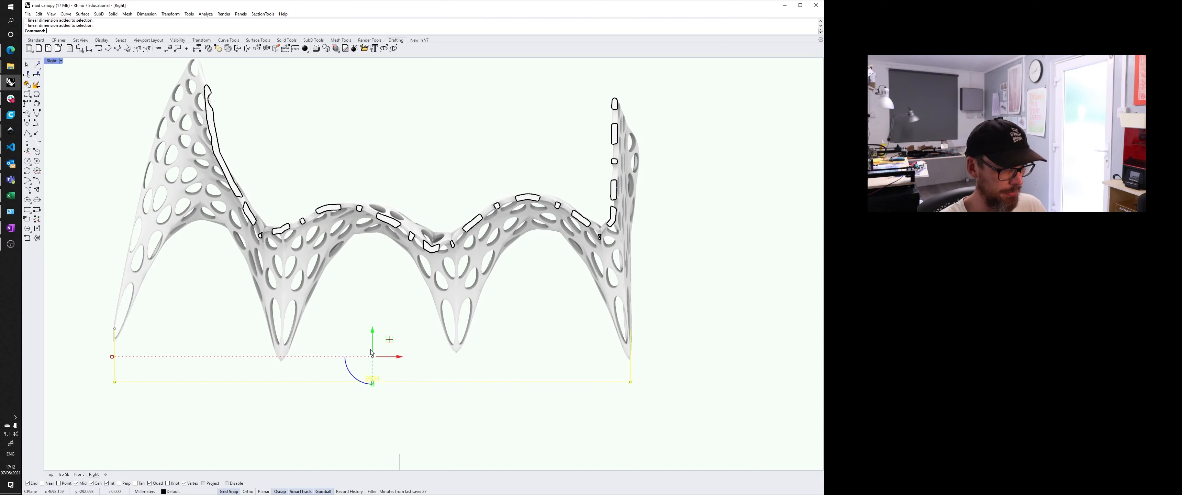
left_click_drag(372, 382, 372, 401)
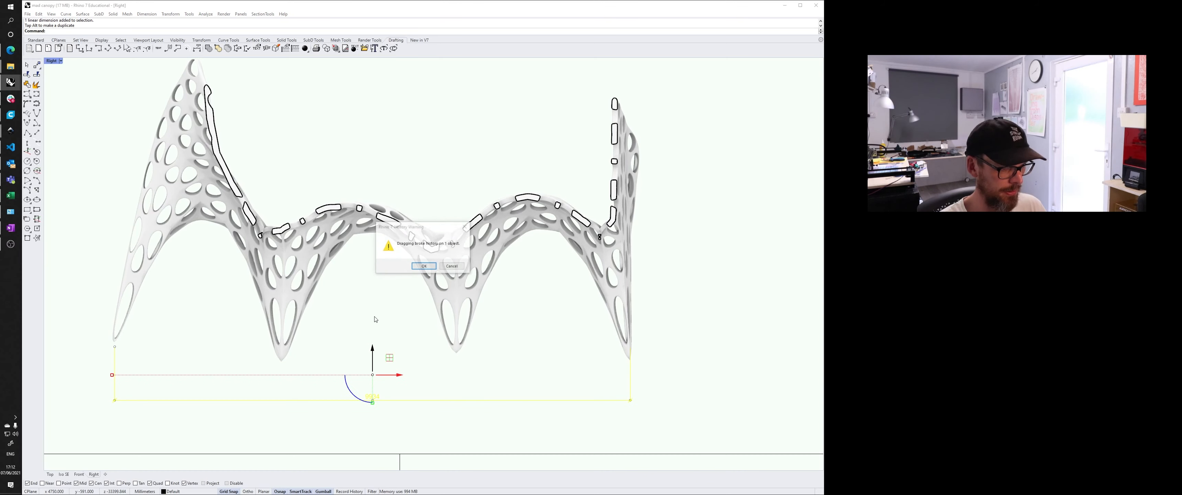
left_click(427, 266)
left_click(426, 190)
scroll(426, 192, "down", 4)
right_click_drag(404, 250, 410, 303)
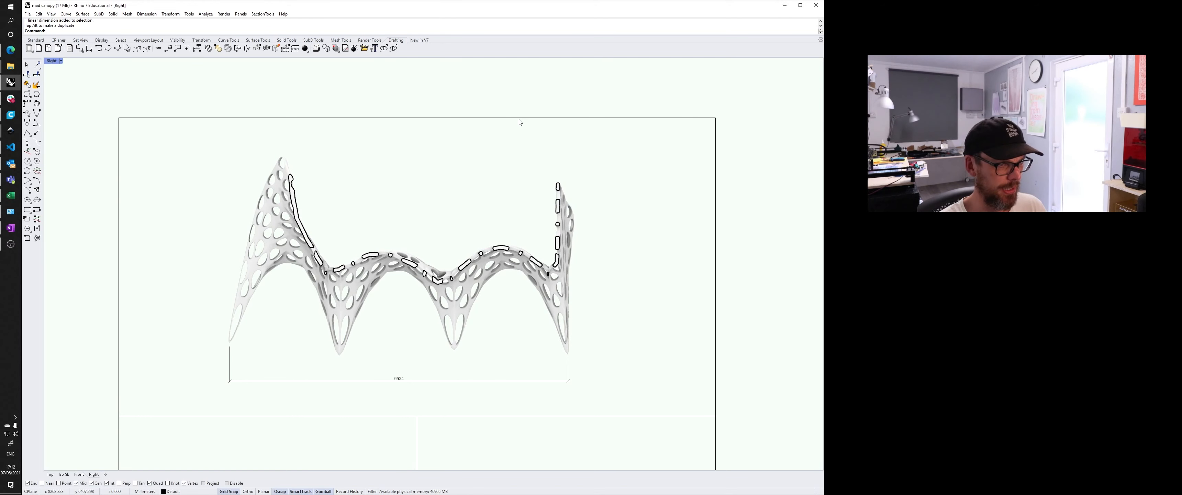
Print the Right view of the dimensioned canopy section with the output type set to Raster Output.
left_click_drag(392, 347, 538, 460)
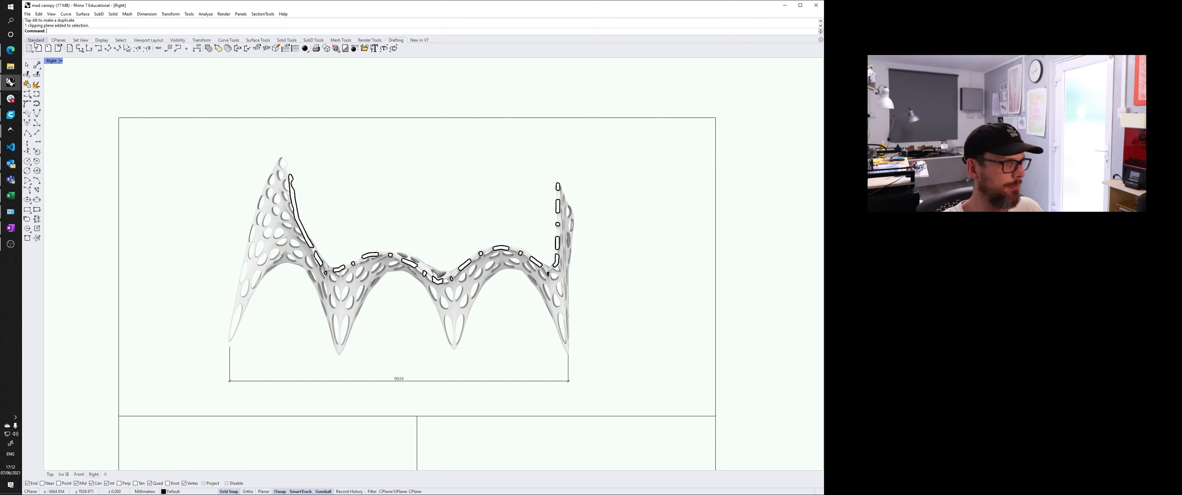
left_click(27, 13)
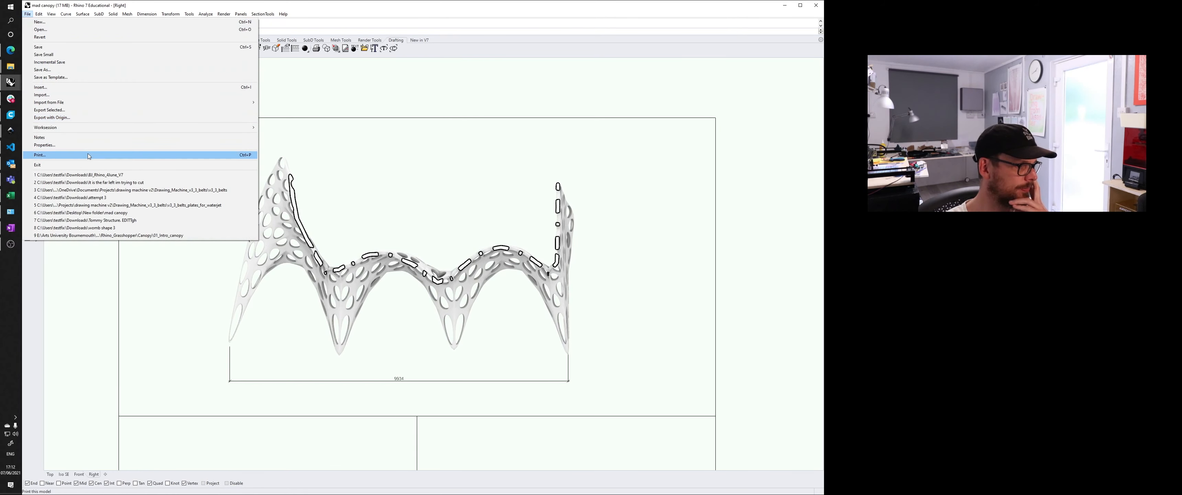
left_click(41, 155)
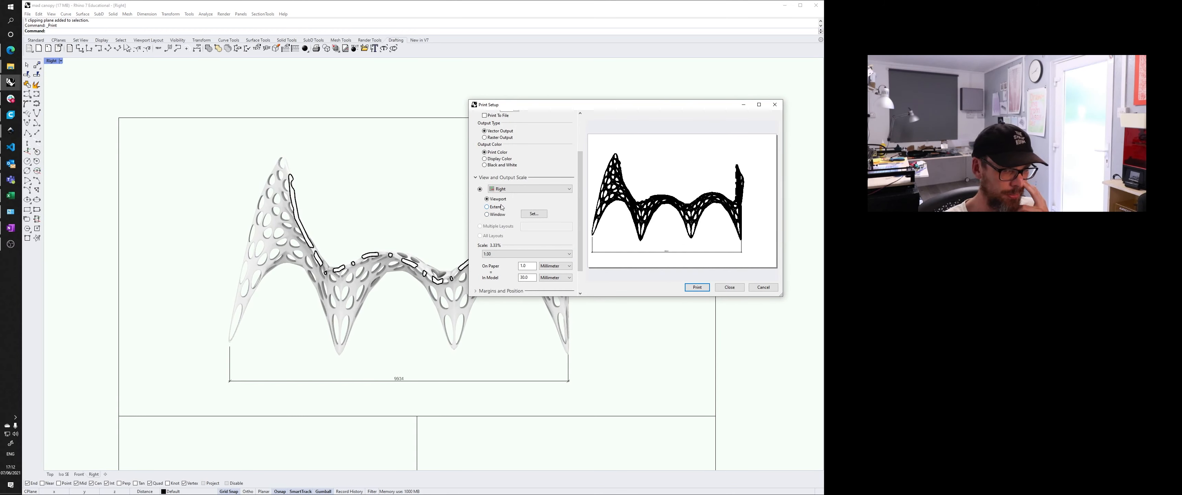
left_click(485, 138)
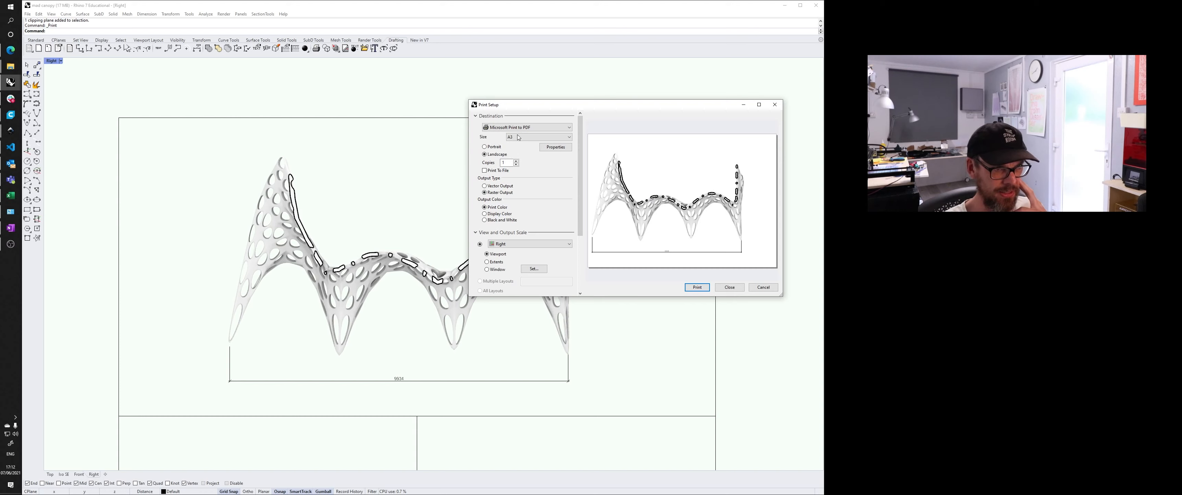
left_click(697, 288)
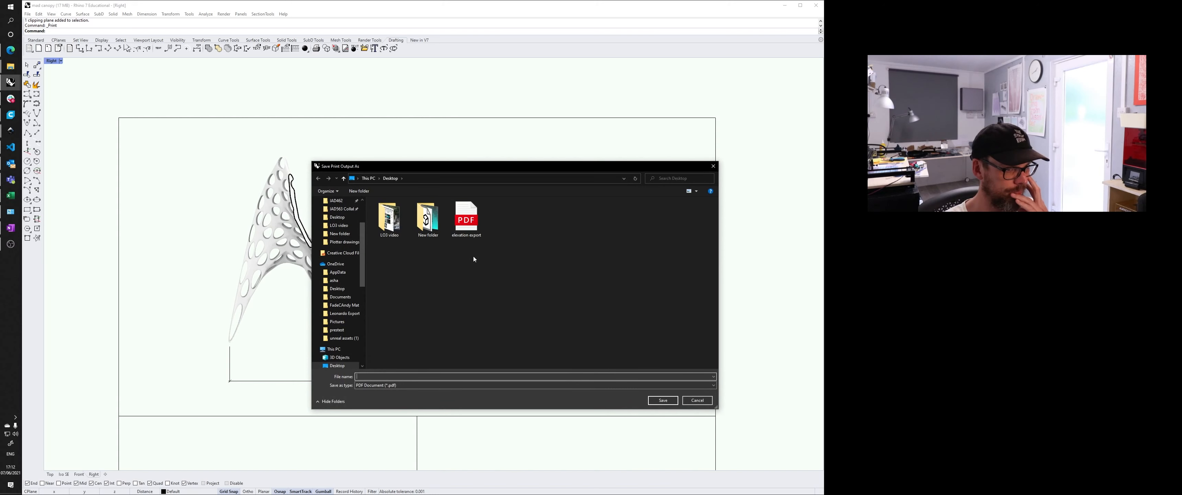
Save the print output on the Desktop as a PDF named "elevation export raster", based on the existing PDF's name.
left_click(468, 225)
left_click(398, 374)
double_click(398, 375)
left_click(398, 374)
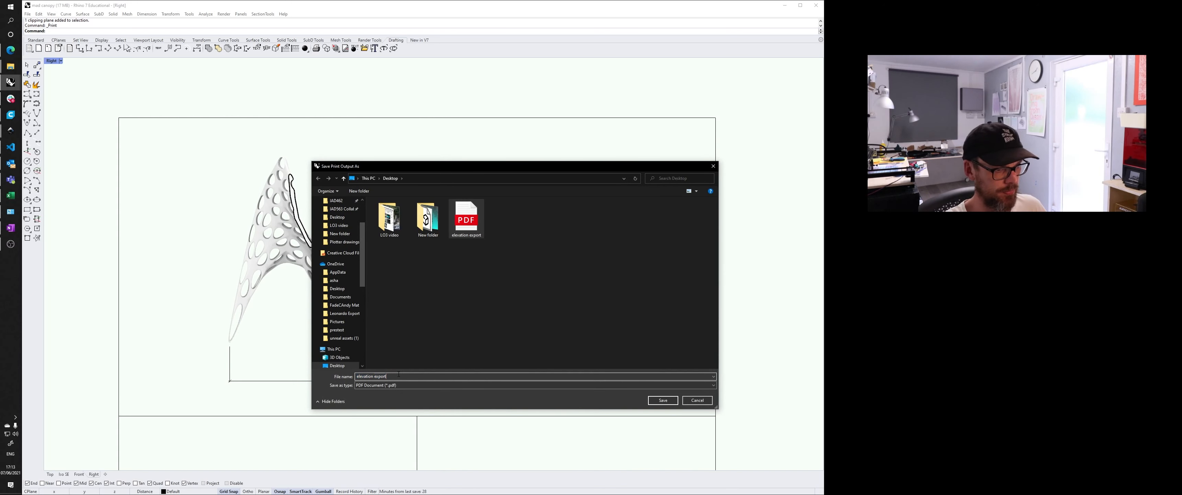
type("rast")
key("Return")
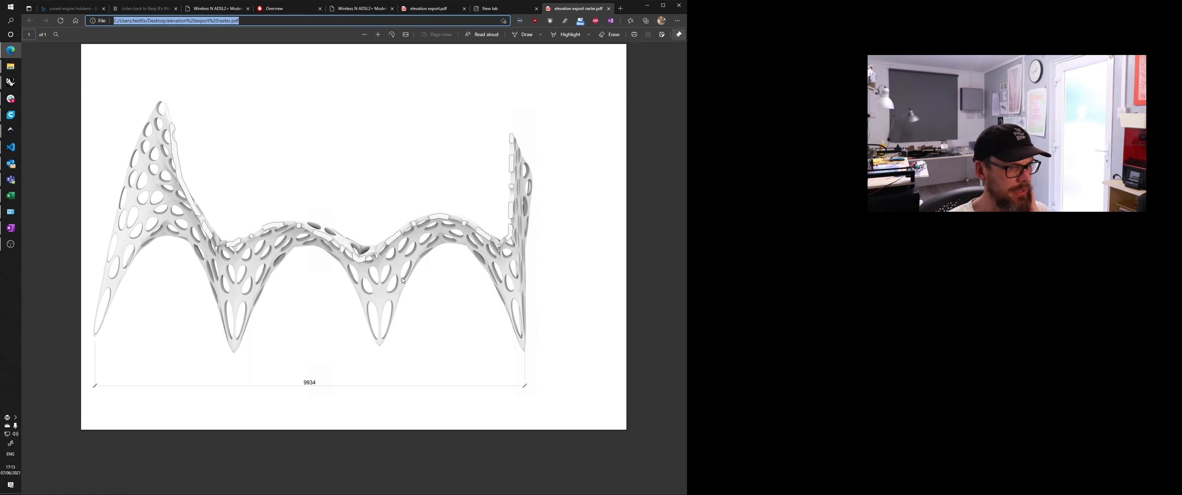
Examine the exported raster PDF's section outlines, surface shading and overall length dimension up close, and return to the Rhino model.
scroll(402, 280, "up", 5, "ctrl")
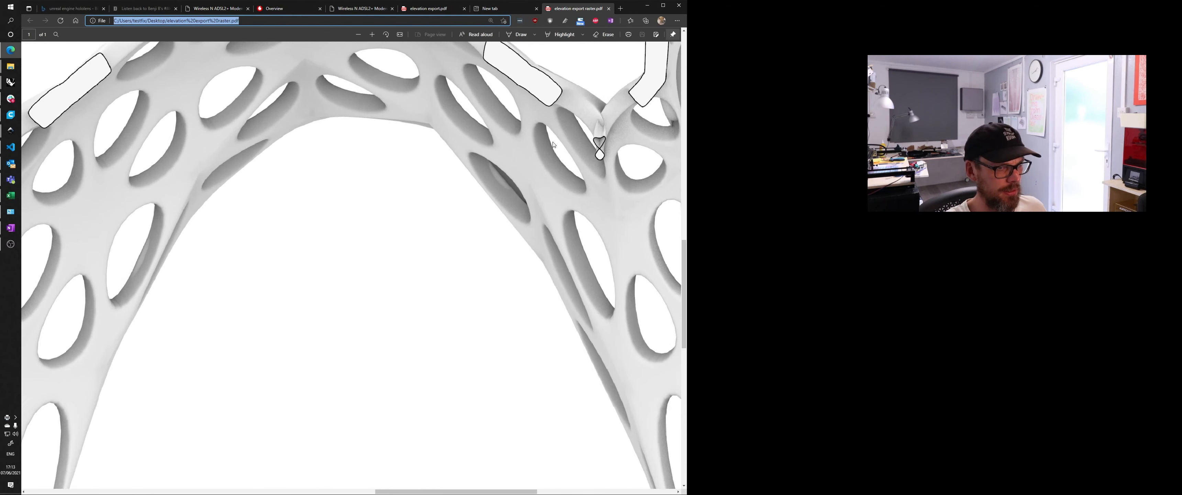
scroll(543, 158, "down", 5, "ctrl")
scroll(440, 179, "up", 4, "ctrl")
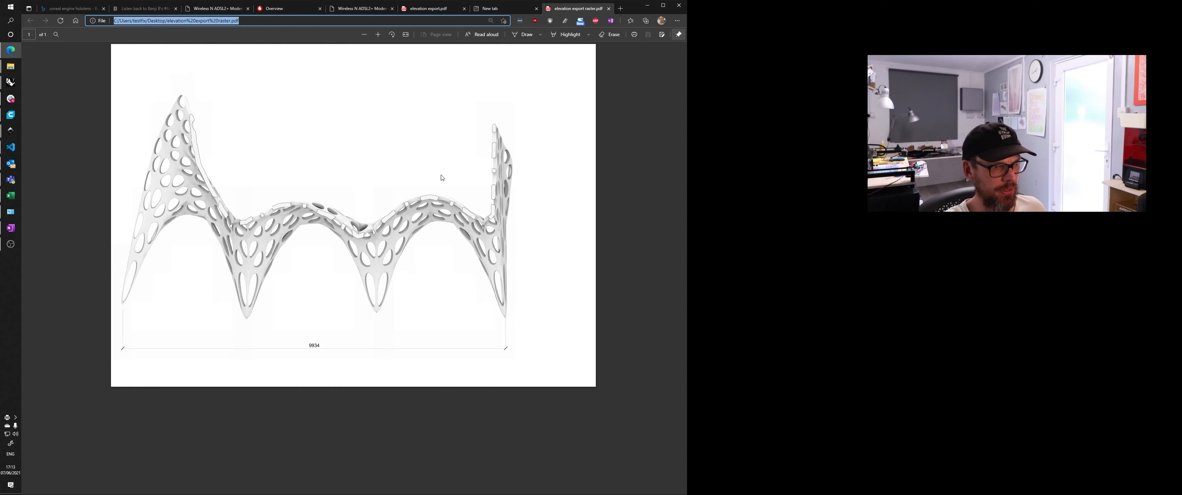
scroll(370, 232, "down", 3, "ctrl")
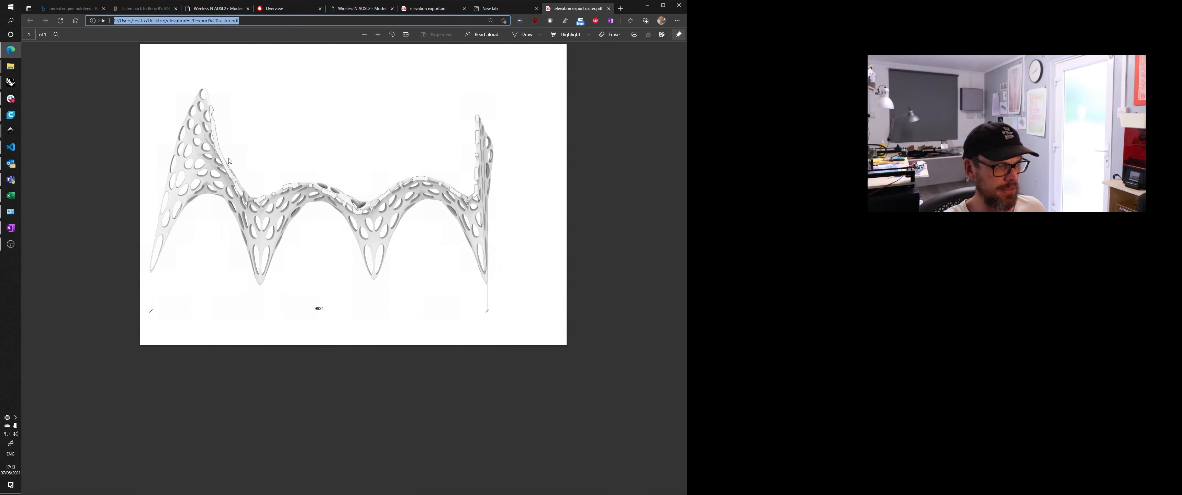
scroll(177, 190, "up", 1, "ctrl")
left_click(63, 191)
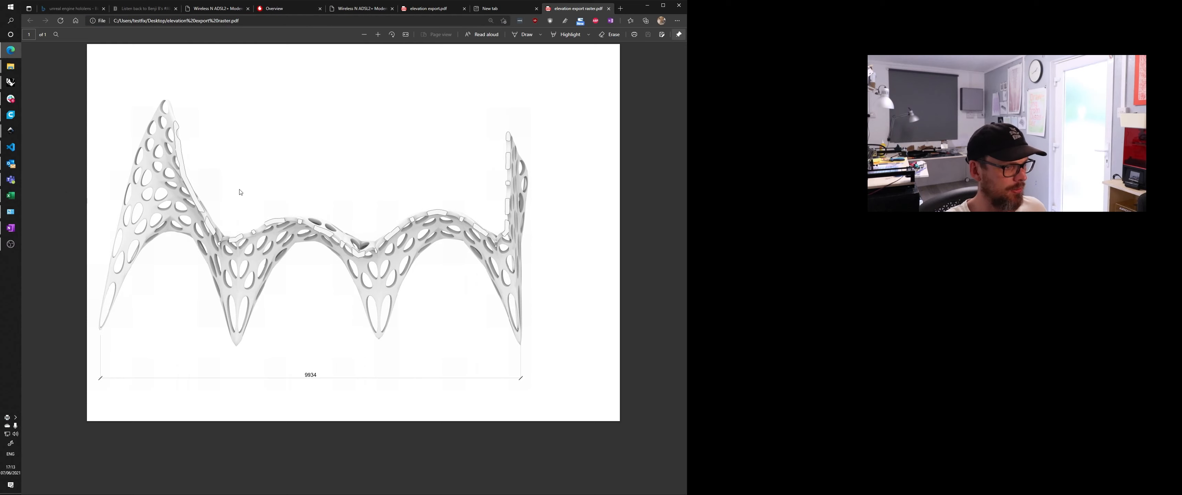
scroll(303, 197, "up", 3, "ctrl")
scroll(362, 209, "down", 4, "ctrl")
scroll(285, 222, "up", 2, "ctrl")
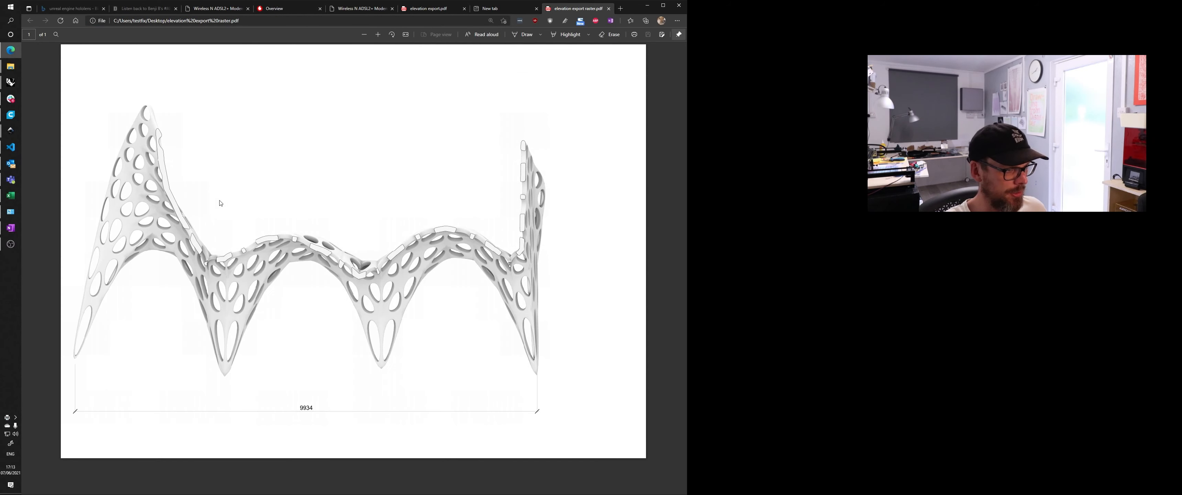
scroll(182, 195, "down", 3, "ctrl")
scroll(186, 196, "up", 1, "ctrl")
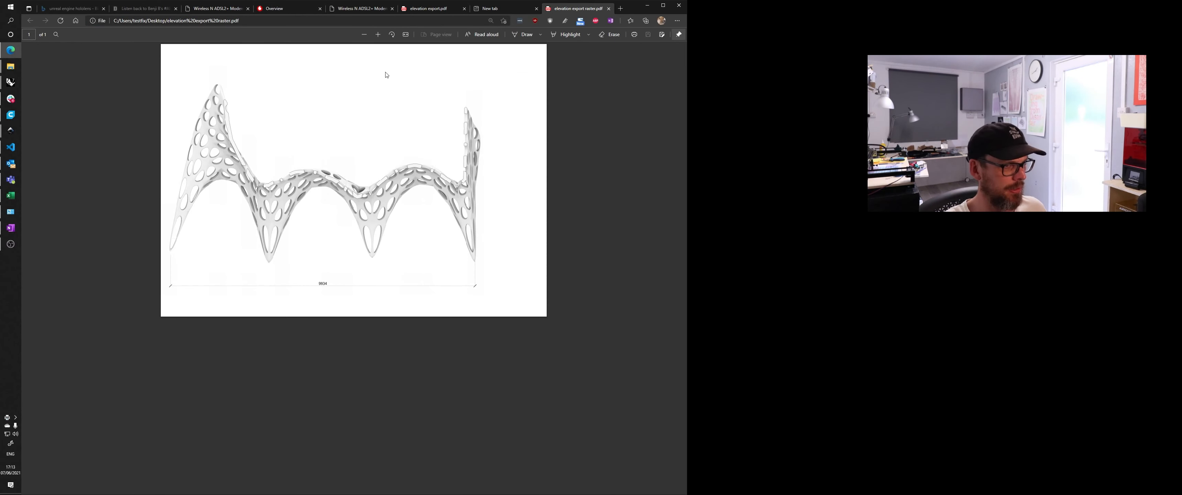
scroll(173, 208, "up", 1, "ctrl")
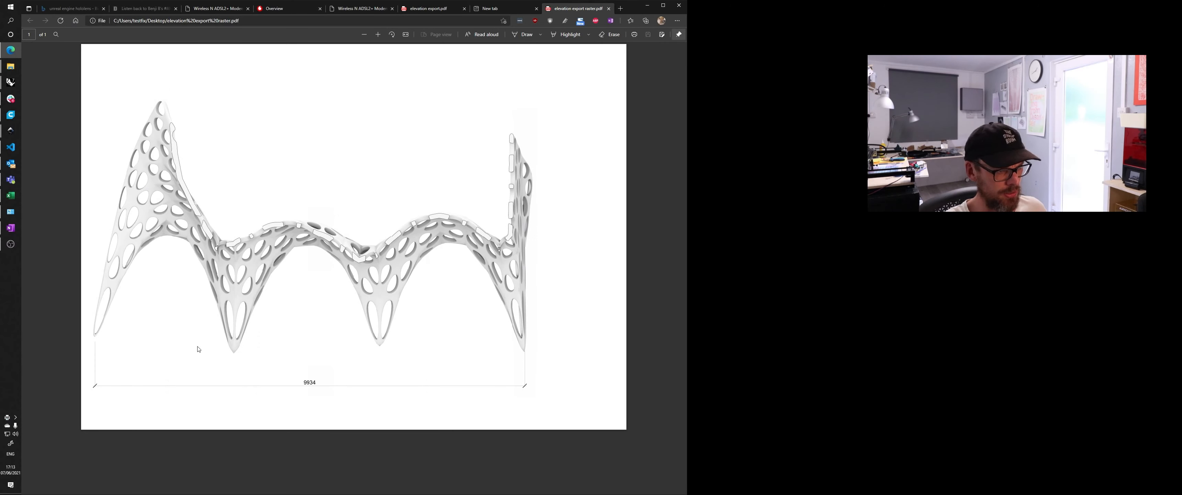
scroll(525, 389, "up", 5, "ctrl")
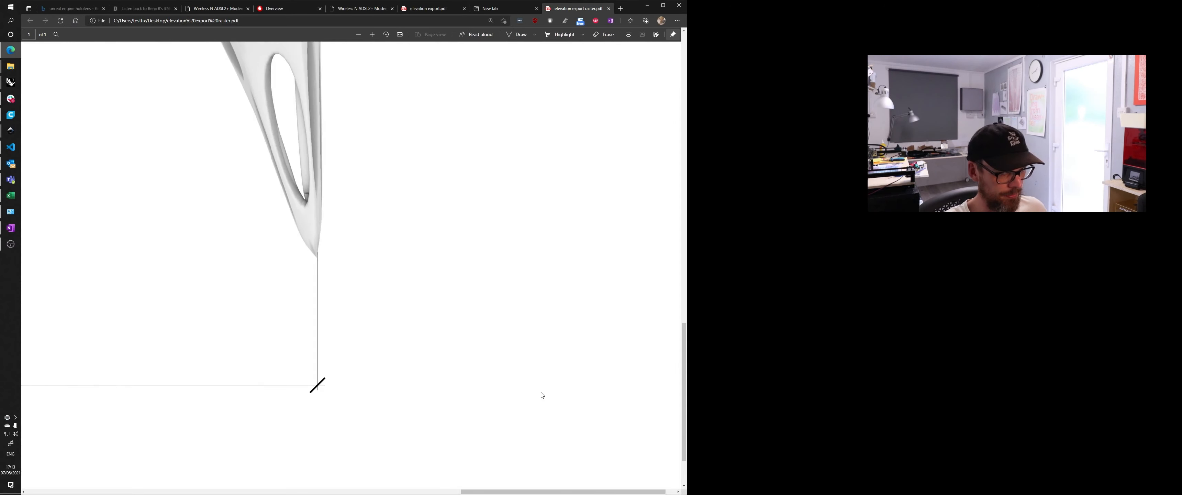
scroll(233, 385, "down", 1, "ctrl")
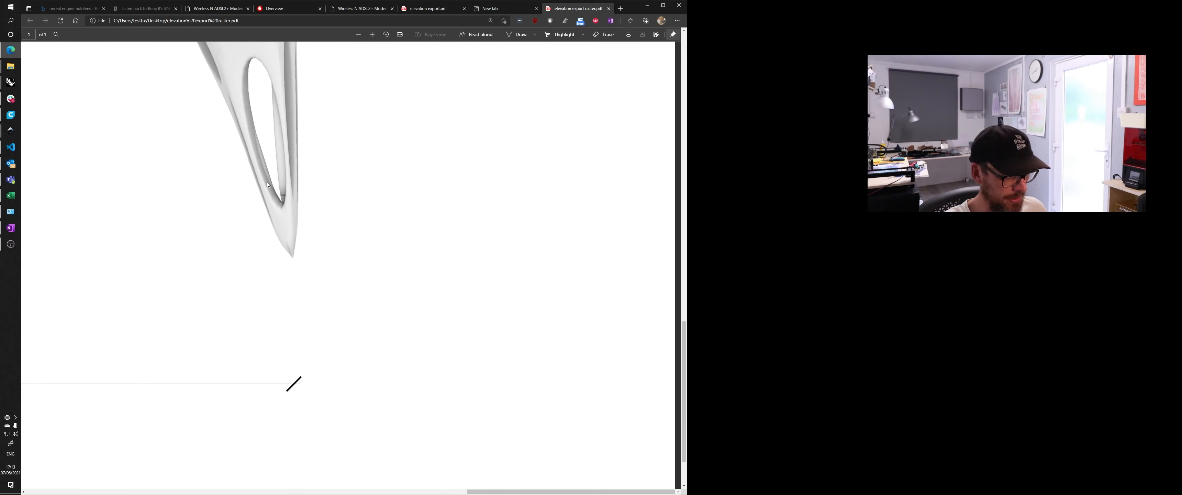
scroll(273, 189, "down", 4, "ctrl")
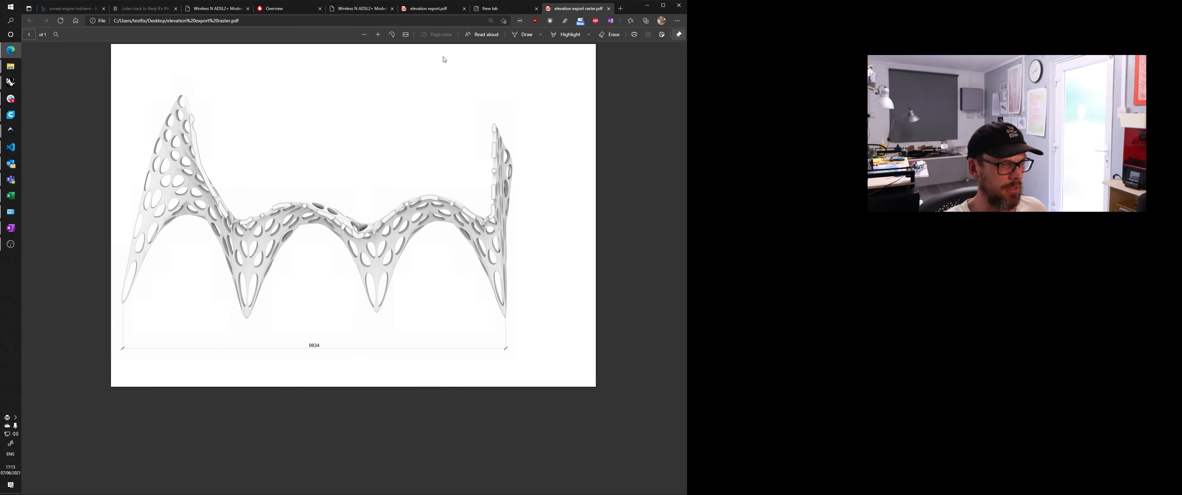
mouse_move(639, 13)
left_mouse_down()
mouse_move(792, 15)
mouse_move(625, 17)
mouse_move(638, 17)
left_mouse_up()
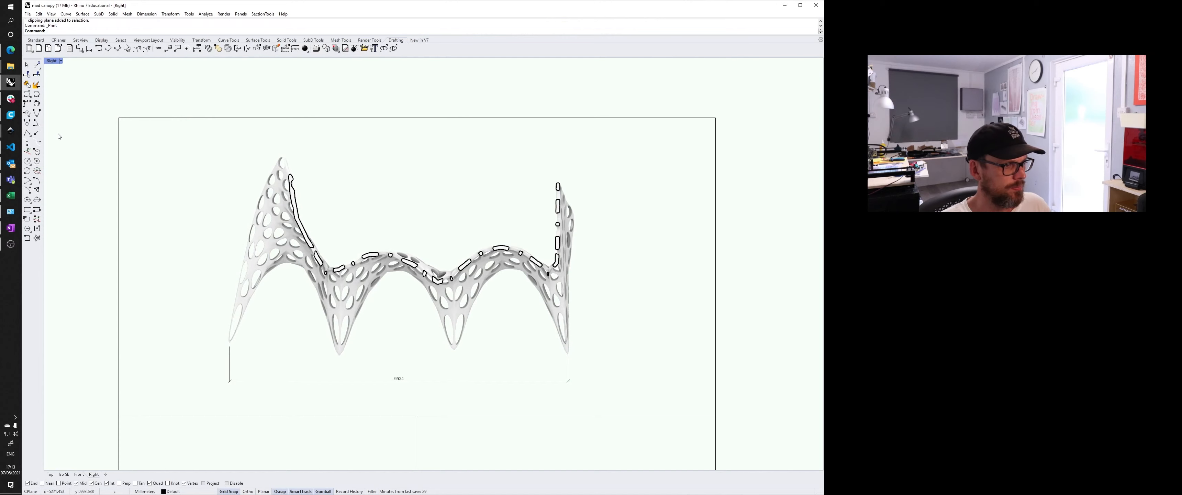
left_click(11, 244)
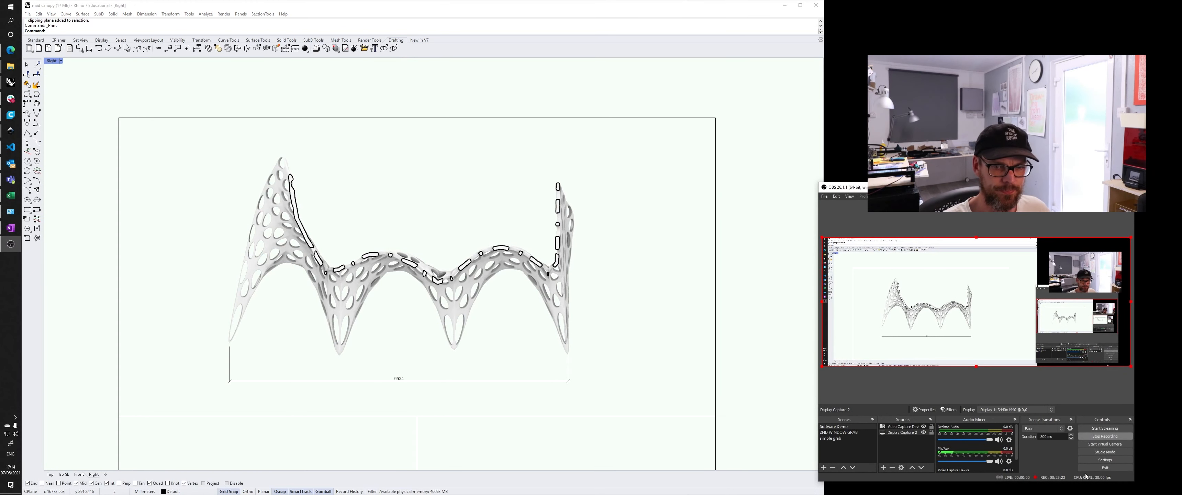
left_click(1105, 436)
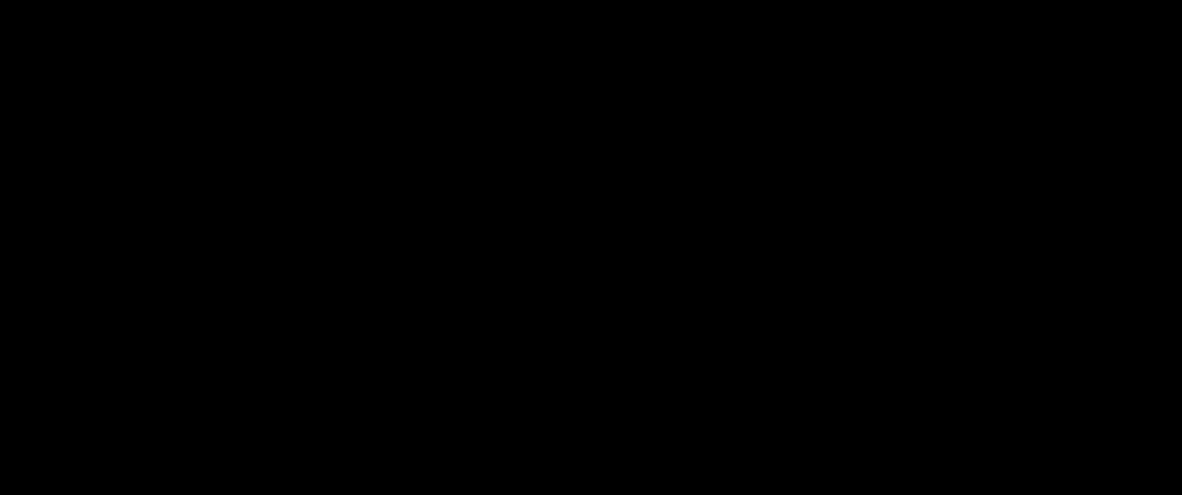